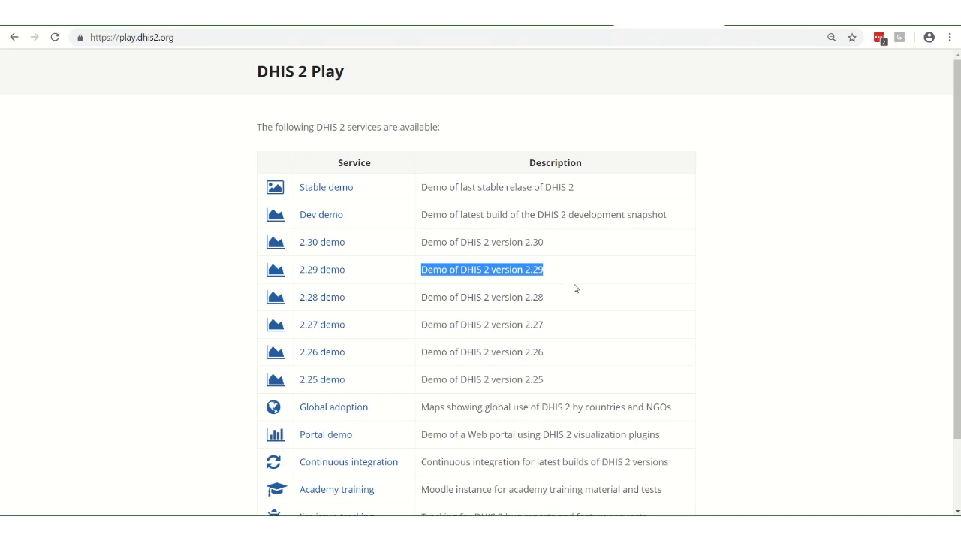
# Open the stable Sierra Leone demo and clear the pre-filled login credentials
pyautogui.click(327, 189)
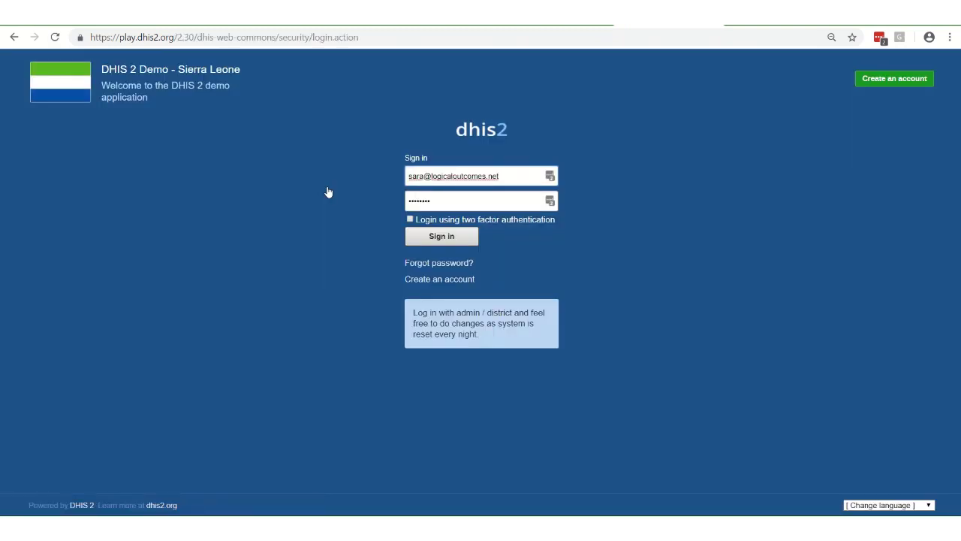
pyautogui.moveTo(505, 175); pyautogui.dragTo(337, 172)
pyautogui.press('BackSpace')
pyautogui.moveTo(450, 200); pyautogui.dragTo(350, 193)
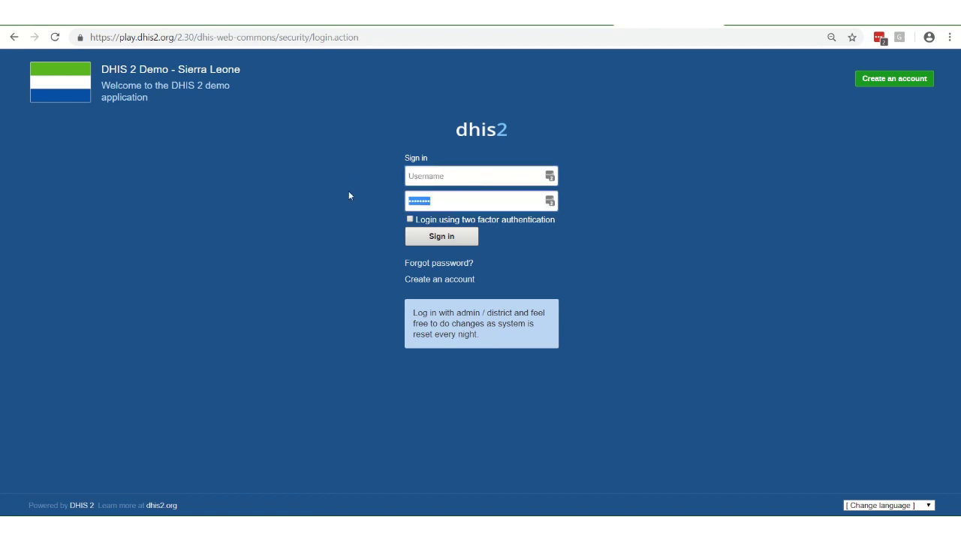
pyautogui.press('BackSpace')
pyautogui.moveTo(413, 312); pyautogui.dragTo(509, 334)
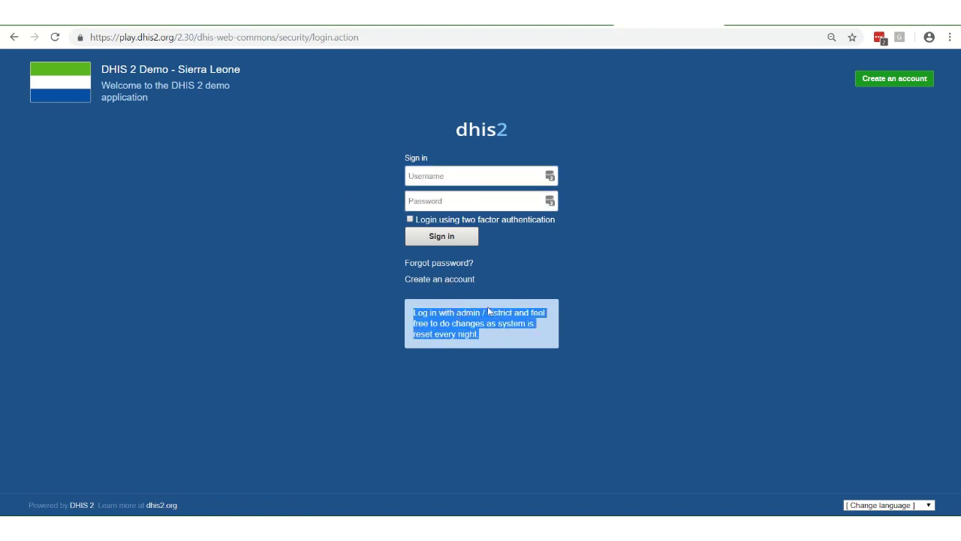
# Sign in with the admin username and the demo password
pyautogui.click(423, 175)
pyautogui.write('admin')
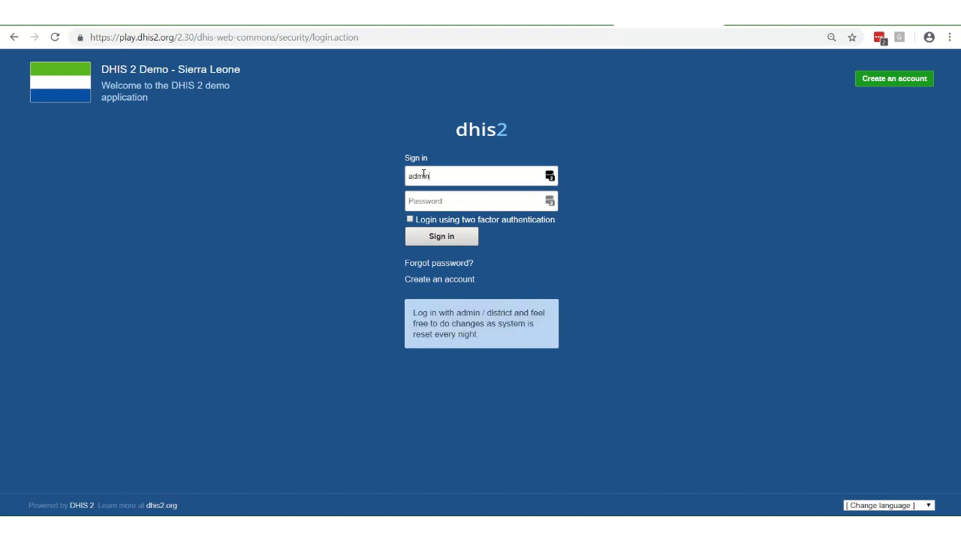
pyautogui.click(415, 202)
pyautogui.write('distr')
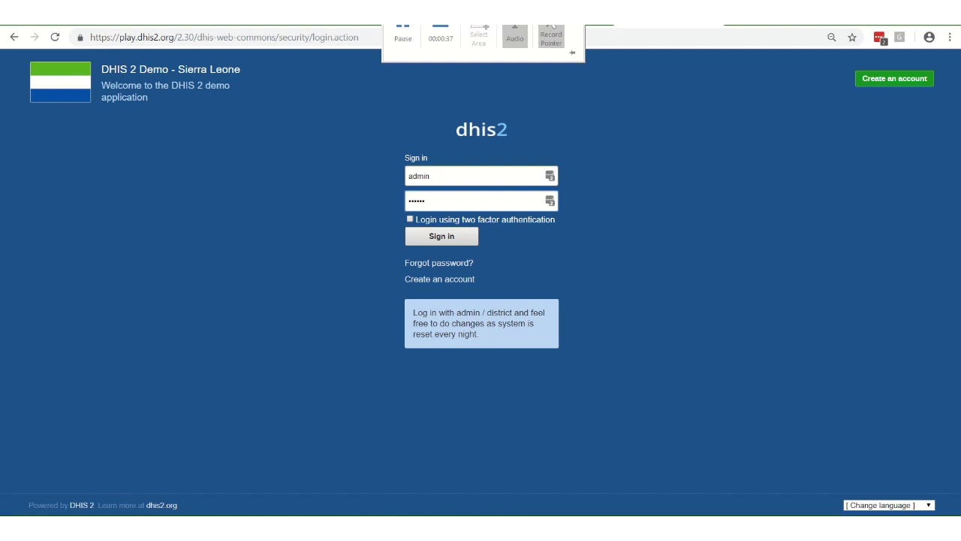
pyautogui.press('BackSpace')
pyautogui.press('BackSpace')
pyautogui.press('BackSpace')
pyautogui.write('dis')
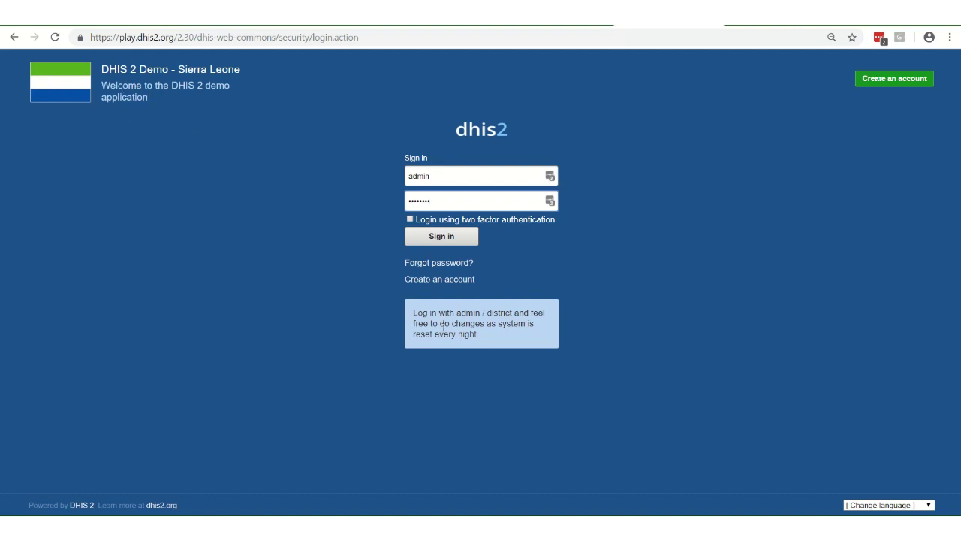
pyautogui.press('Return')
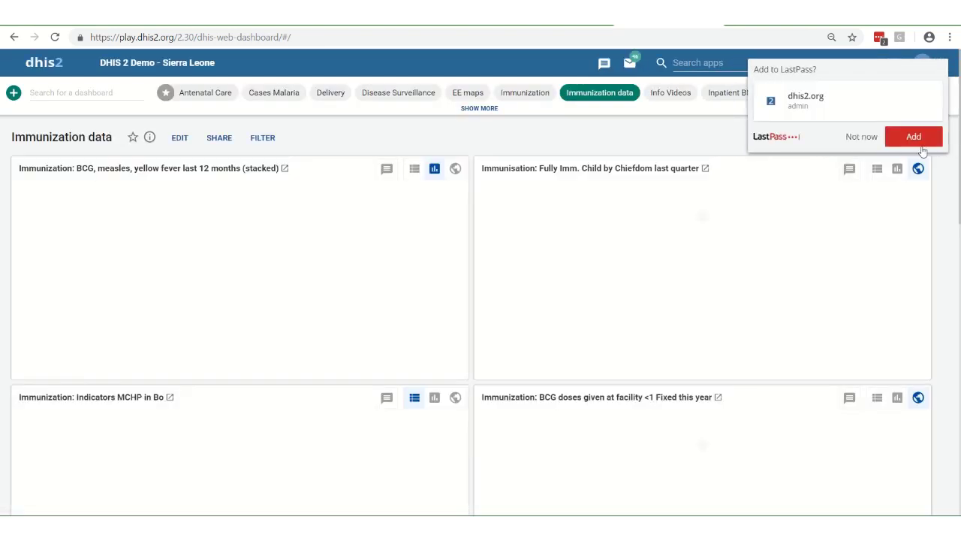
# Dismiss the password-save prompt and glance at the profile menu and apps list
pyautogui.click(862, 139)
pyautogui.click(923, 64)
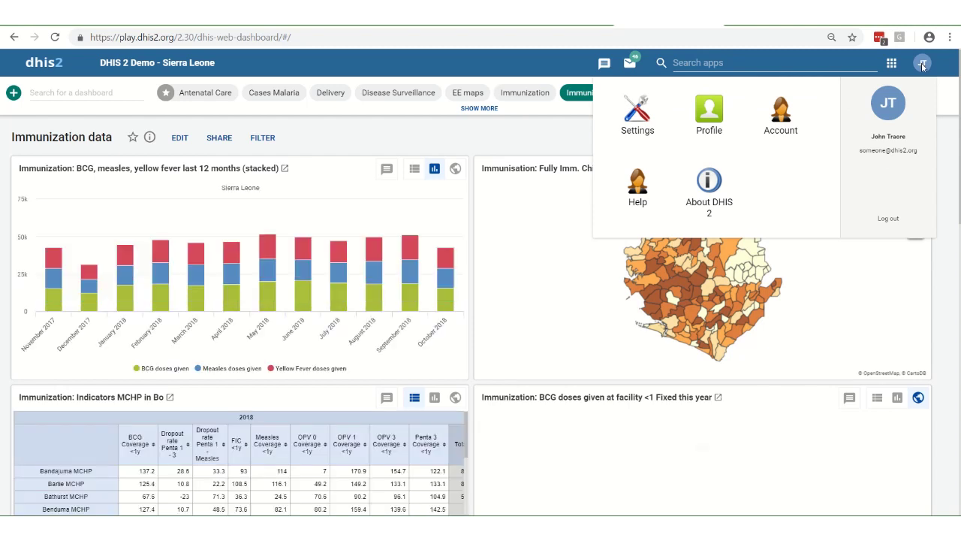
pyautogui.click(923, 64)
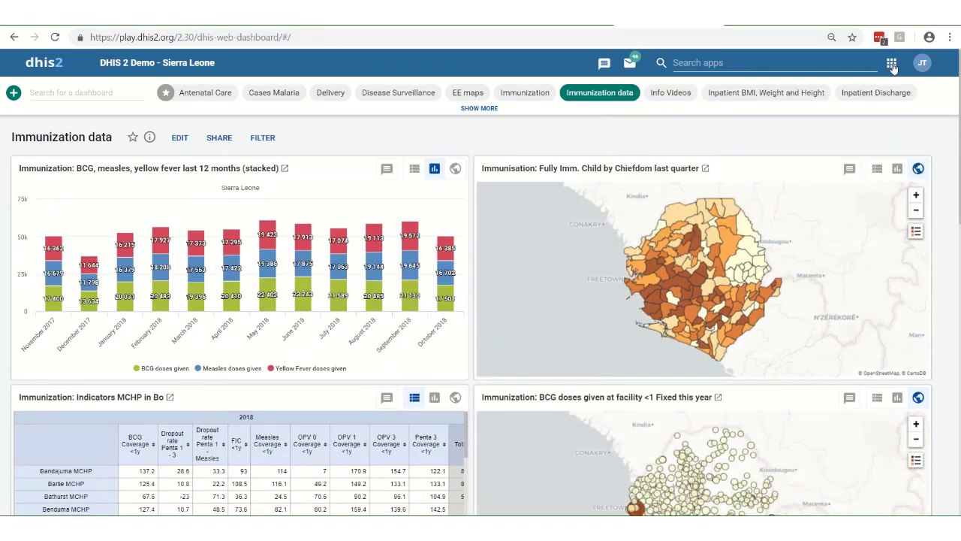
pyautogui.click(892, 66)
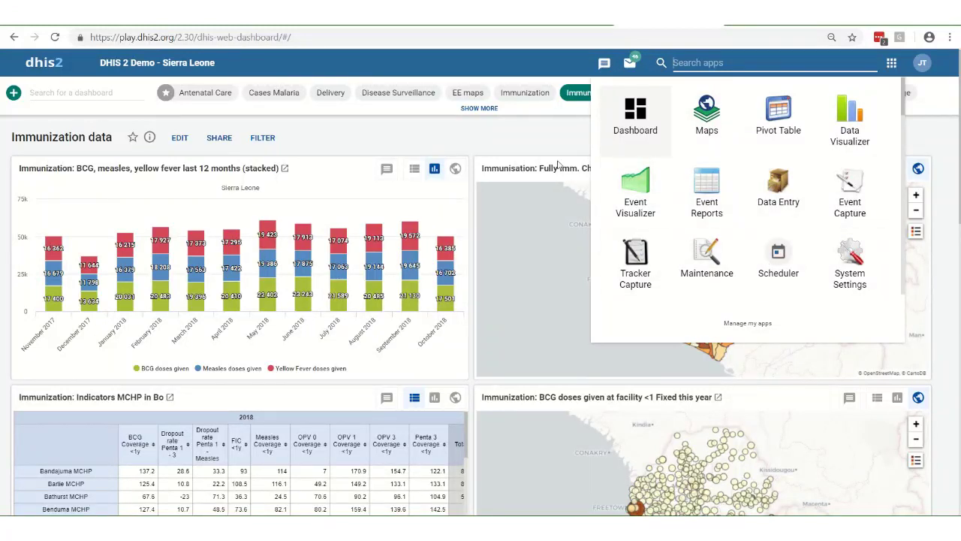
pyautogui.click(549, 60)
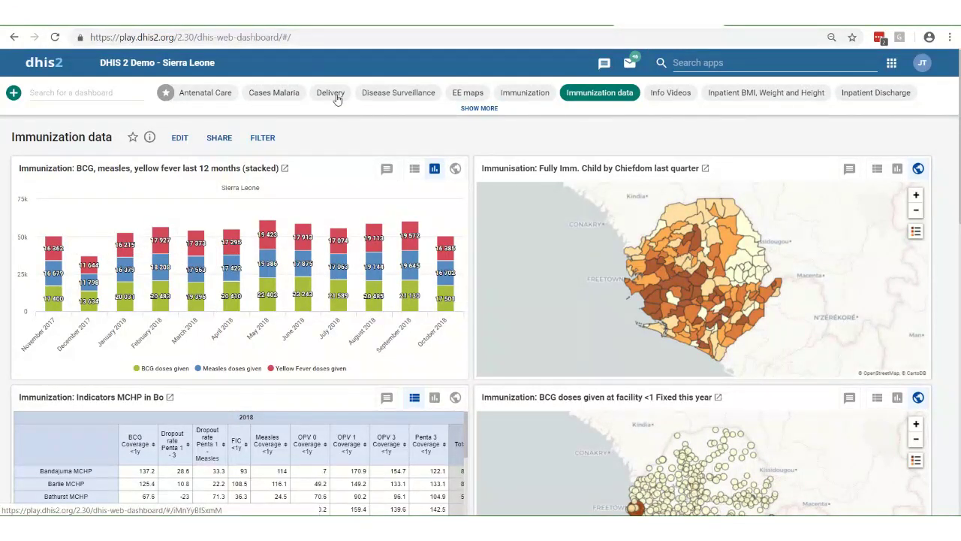
# Switch to the Disease Surveillance dashboard, then launch the Maintenance app
pyautogui.click(388, 101)
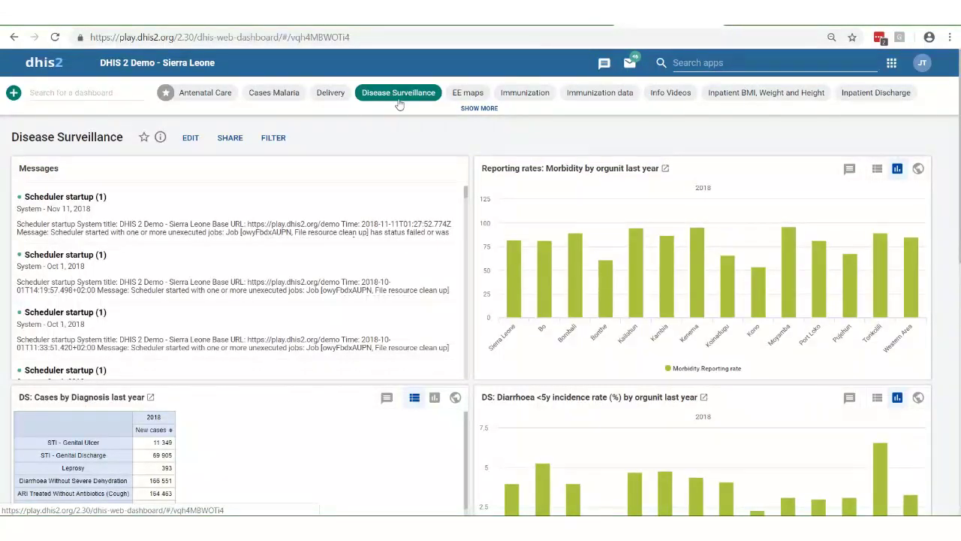
pyautogui.click(890, 66)
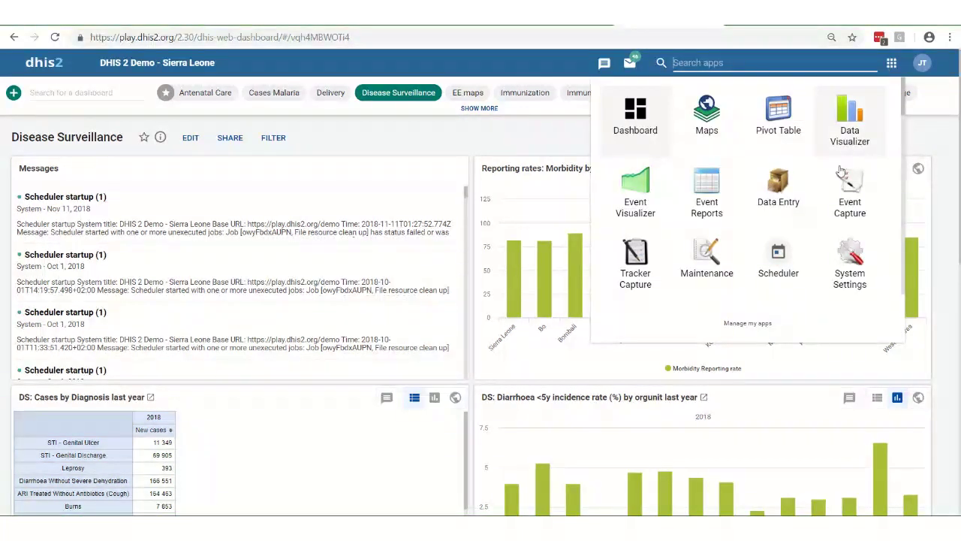
pyautogui.click(706, 255)
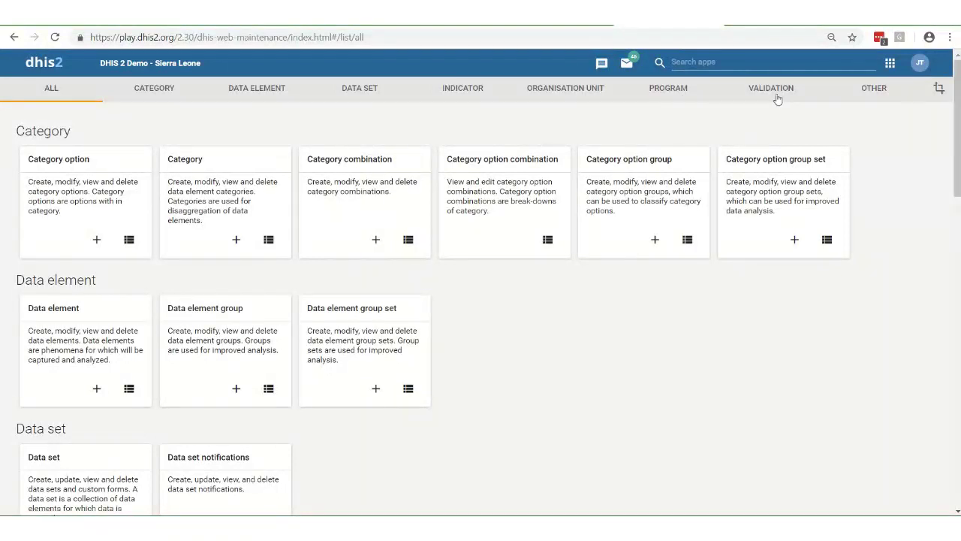
# Show the Data element section and open the list of all data elements
pyautogui.click(254, 90)
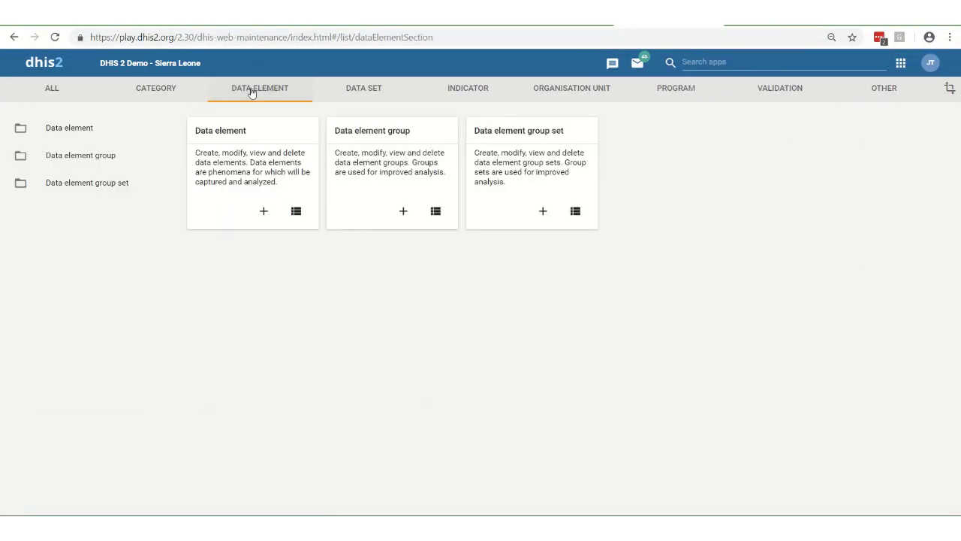
pyautogui.click(296, 212)
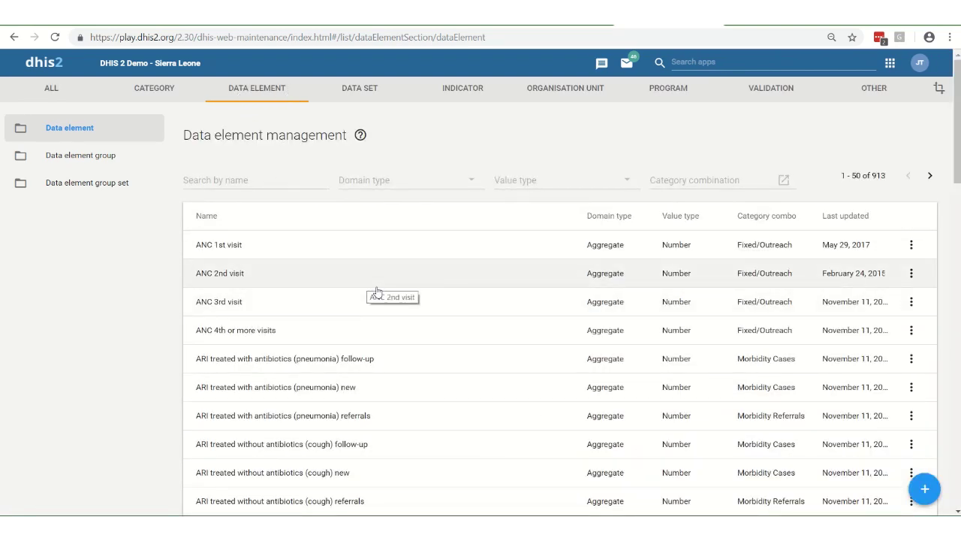
pyautogui.click(253, 180)
pyautogui.click(436, 188)
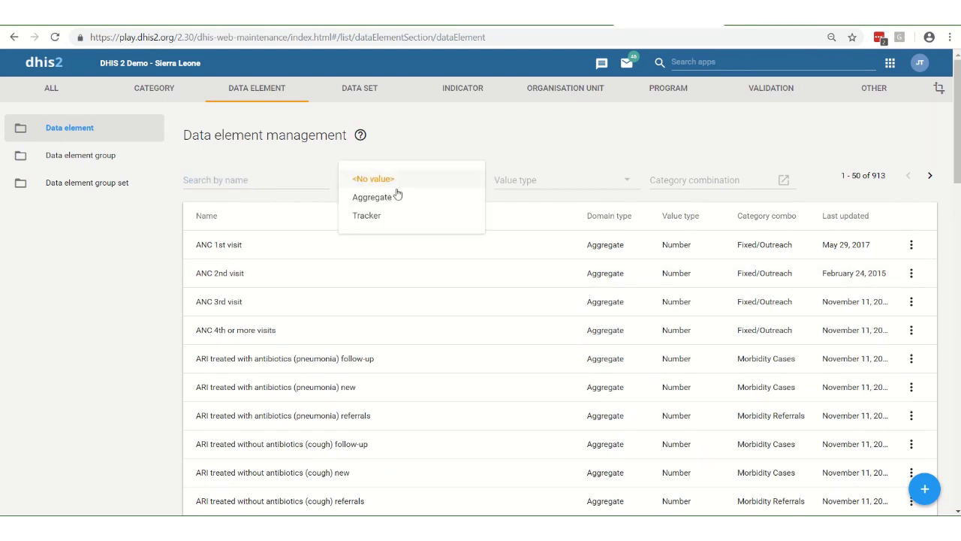
pyautogui.click(474, 140)
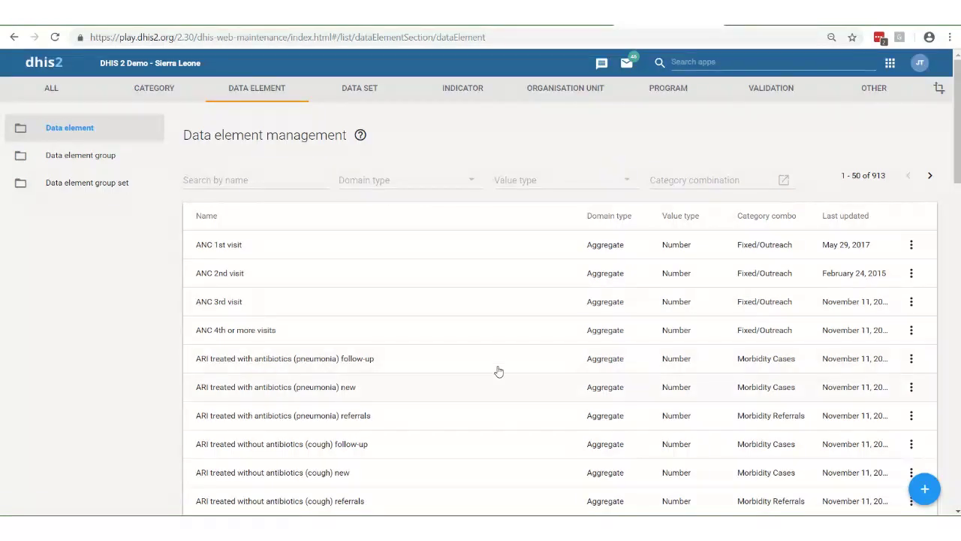
# Filter by the HIV age+gender category combination and open 'Received treatment for both TB and HIV'
pyautogui.click(713, 184)
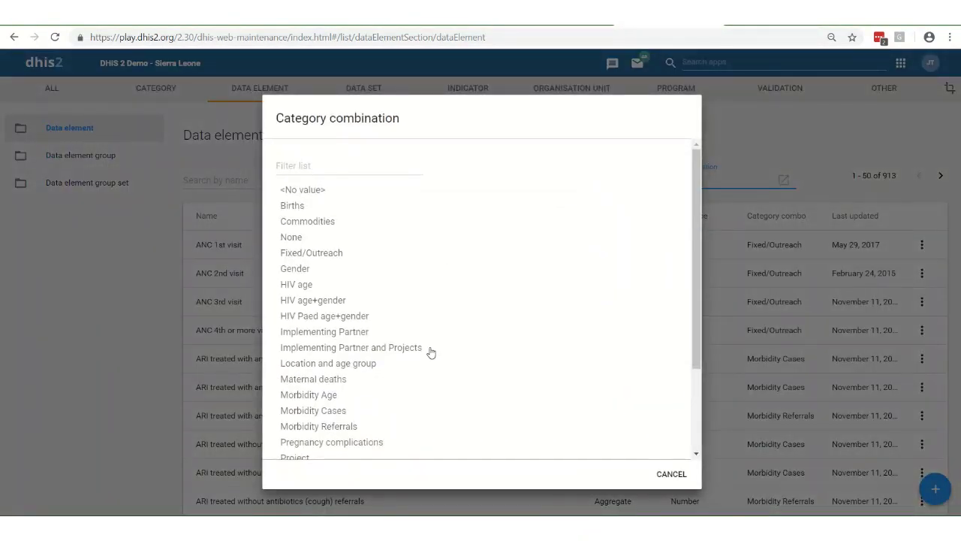
pyautogui.click(321, 302)
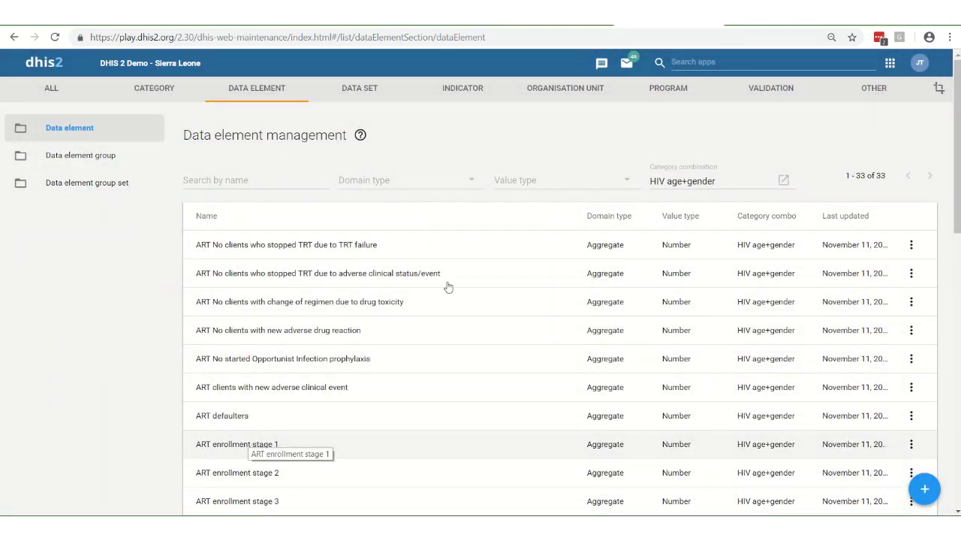
pyautogui.scroll(-2, 126, 389)
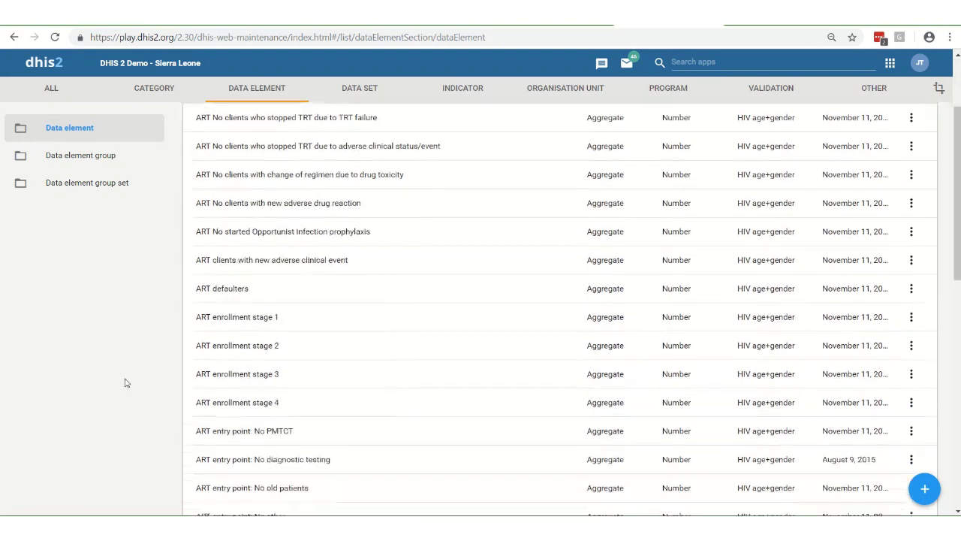
pyautogui.scroll(-1, 131, 381)
pyautogui.scroll(-2, 131, 381)
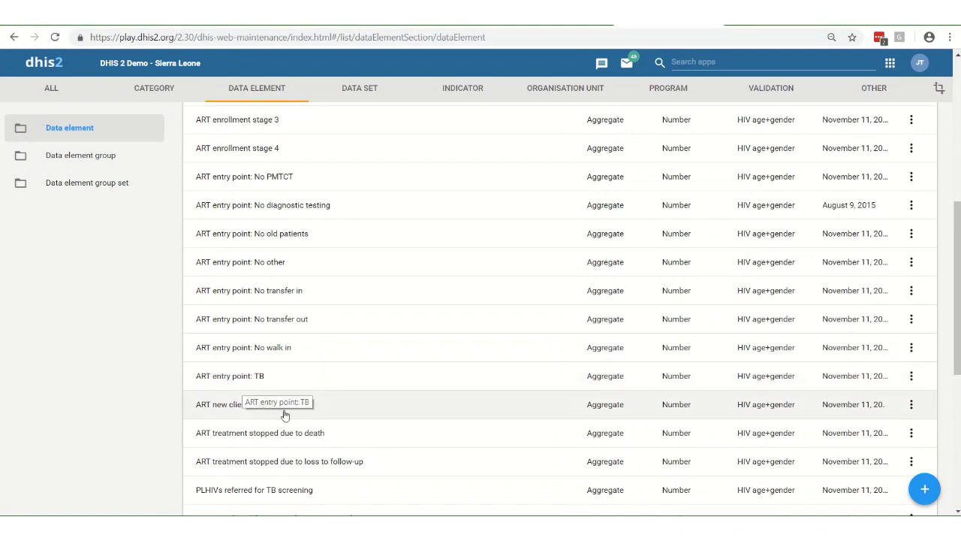
pyautogui.scroll(-4, 262, 405)
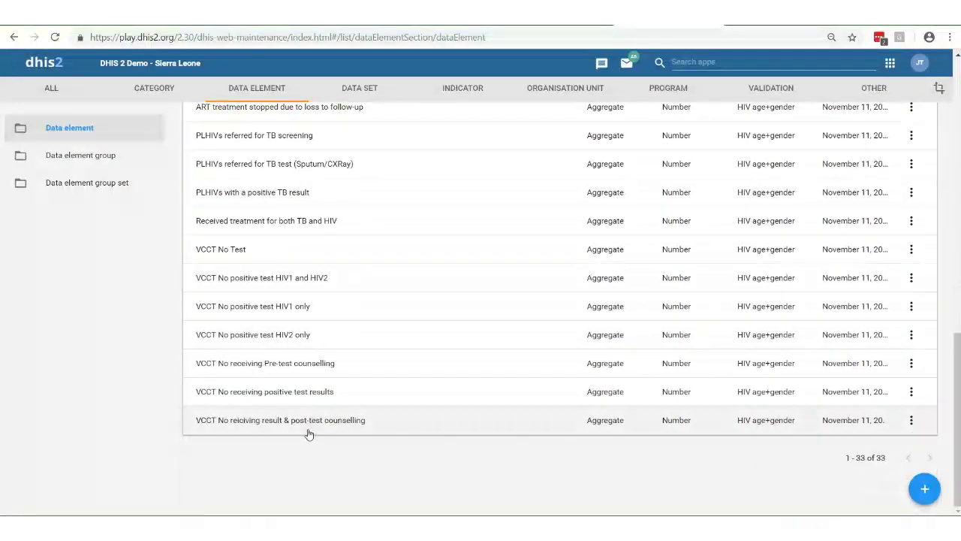
pyautogui.click(250, 223)
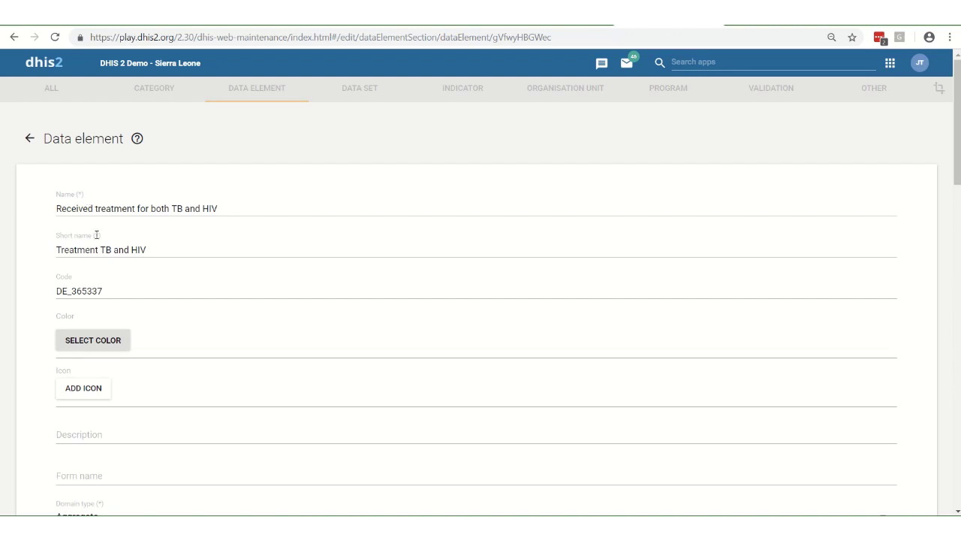
# Inspect the data element's code field and scroll through the edit form
pyautogui.moveTo(111, 291); pyautogui.dragTo(28, 302)
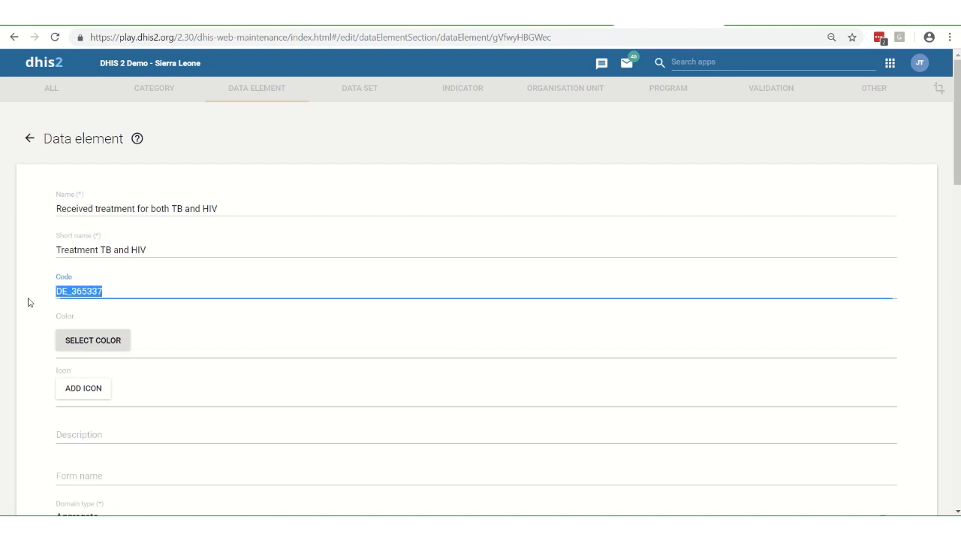
pyautogui.click(147, 290)
pyautogui.scroll(-1, 194, 348)
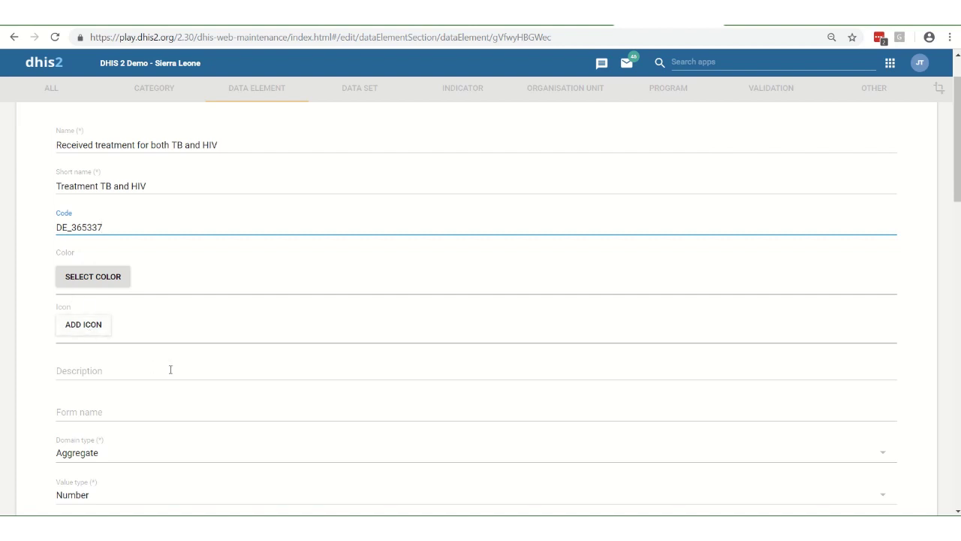
pyautogui.scroll(-2, 170, 370)
pyautogui.scroll(-1, 207, 319)
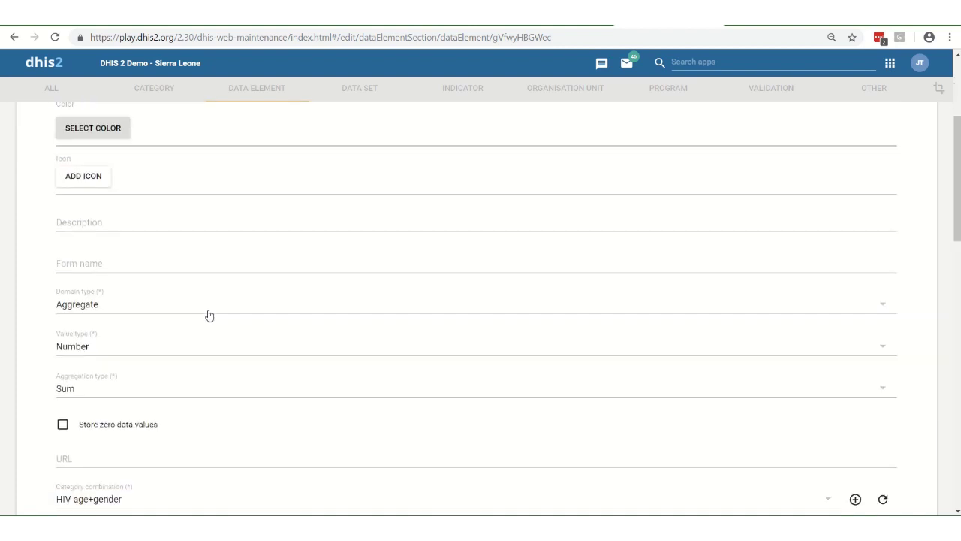
pyautogui.scroll(-1, 209, 315)
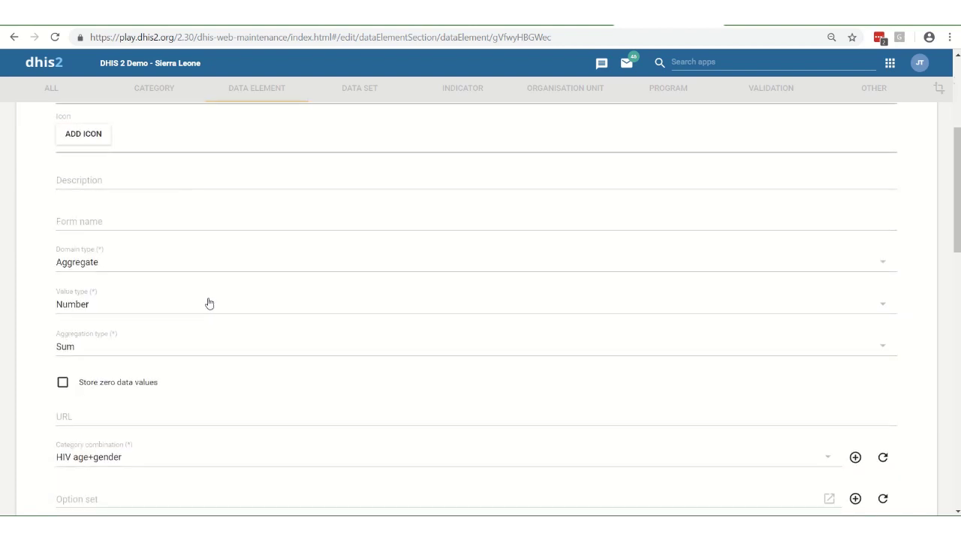
# Check the Domain type (Aggregate) and Value type (Number) options without changing them
pyautogui.click(134, 264)
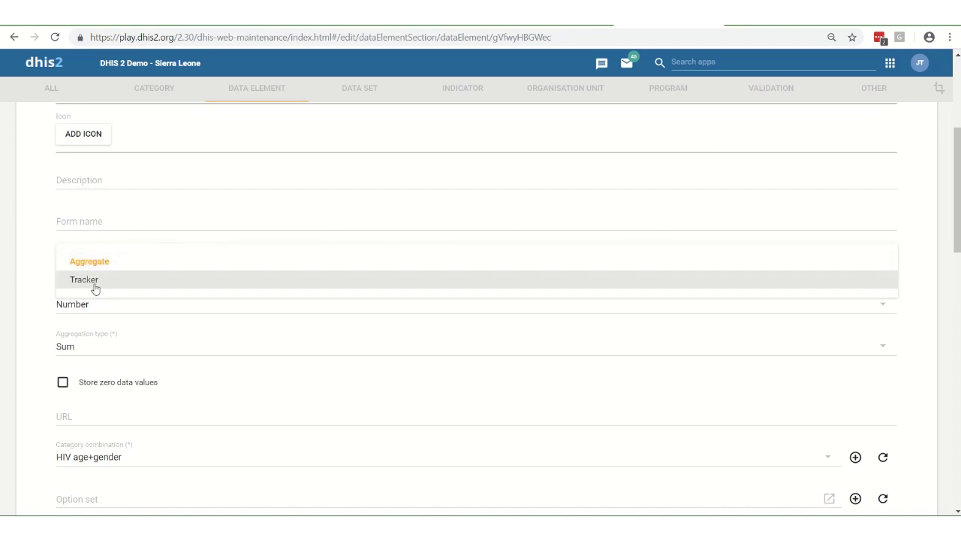
pyautogui.click(48, 279)
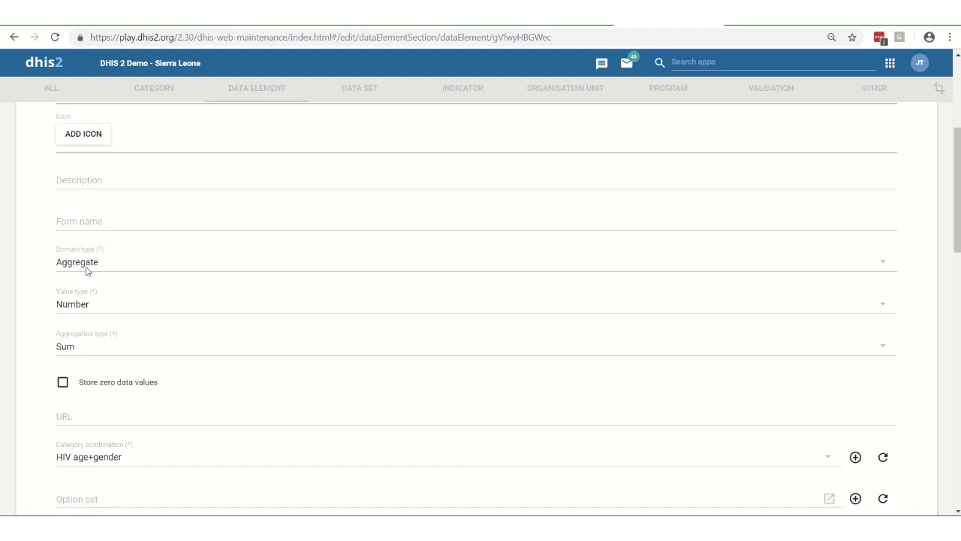
pyautogui.scroll(-1, 126, 260)
pyautogui.click(118, 243)
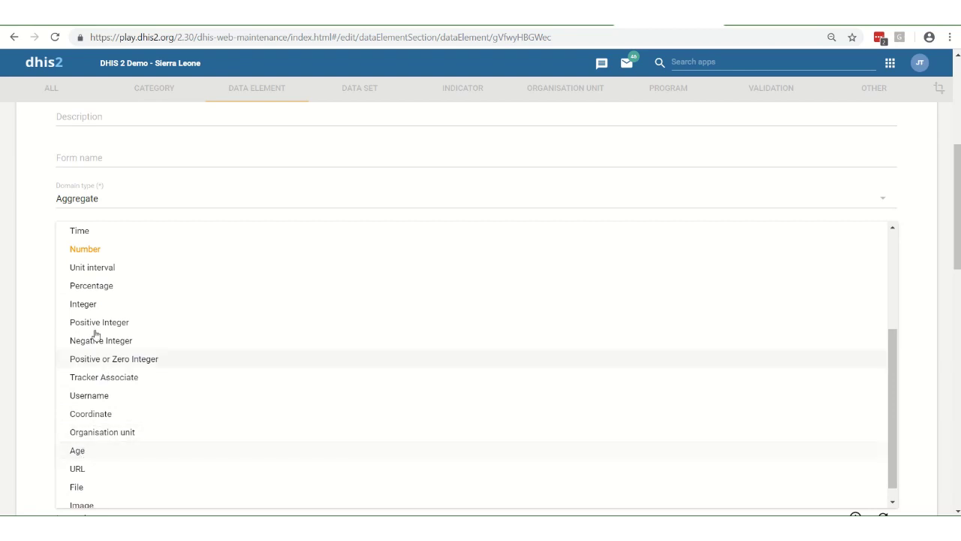
pyautogui.click(32, 317)
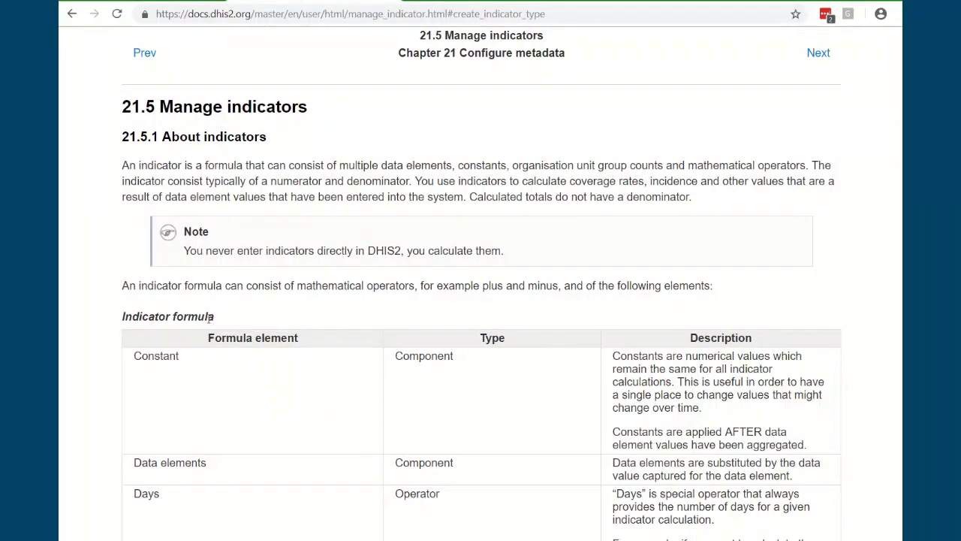
# Scroll through the documentation on indicator types, indicators, indicator groups and group sets
pyautogui.scroll(-18, 215, 315)
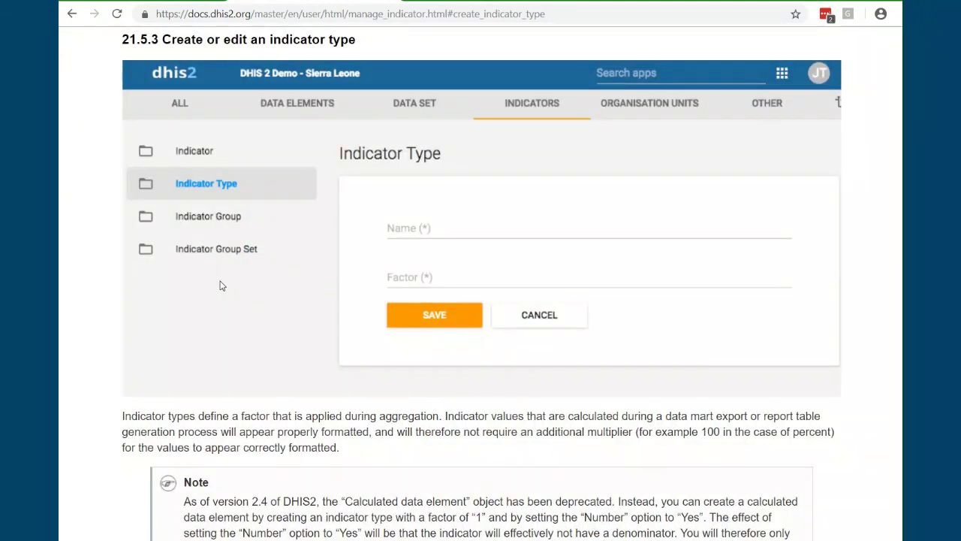
pyautogui.scroll(-10, 259, 310)
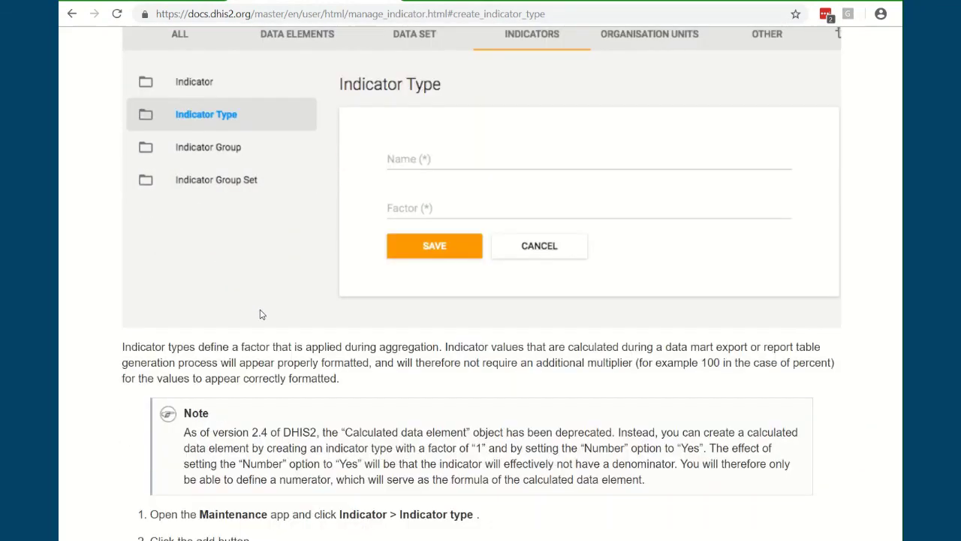
pyautogui.scroll(-2, 264, 277)
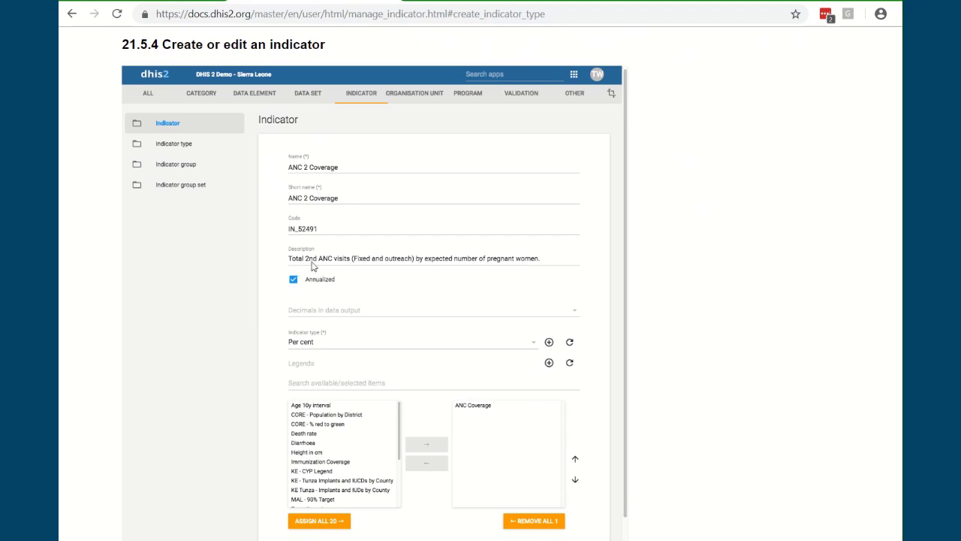
pyautogui.scroll(-2, 353, 259)
pyautogui.scroll(-20, 353, 257)
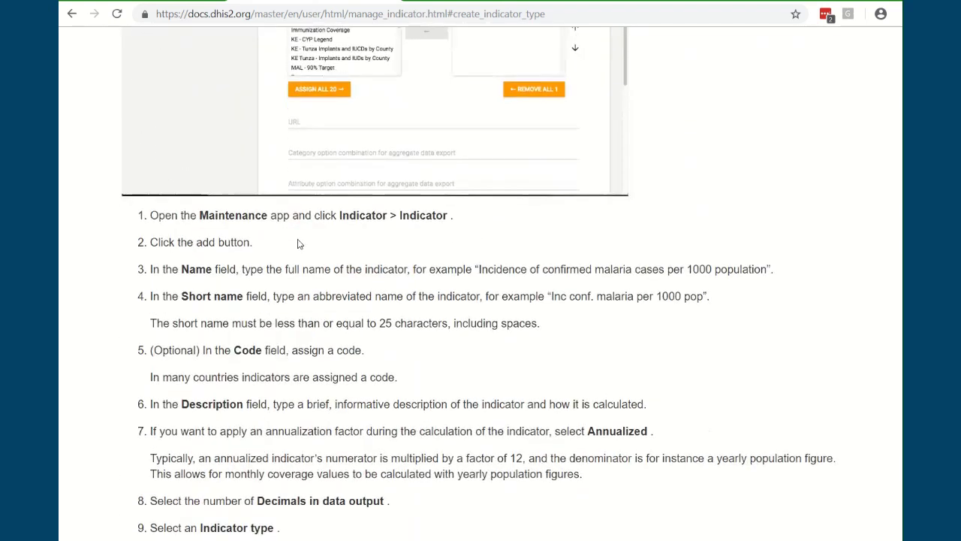
pyautogui.scroll(-2, 310, 254)
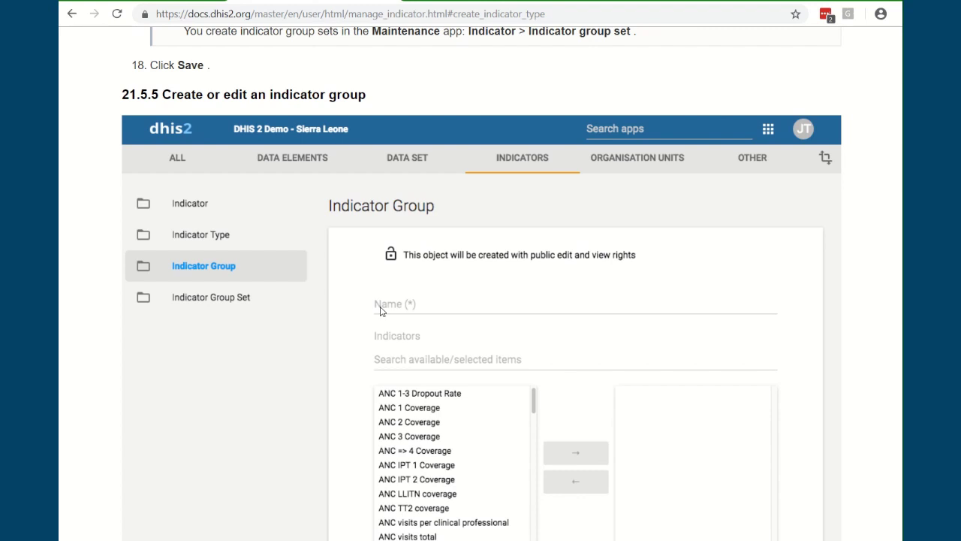
pyautogui.scroll(-8, 382, 360)
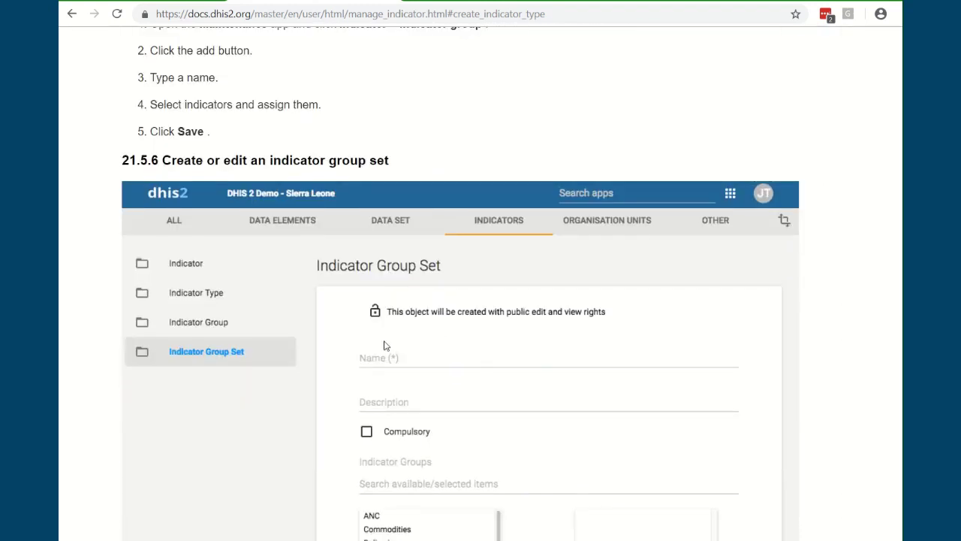
pyautogui.scroll(-3, 384, 342)
pyautogui.scroll(1, 382, 328)
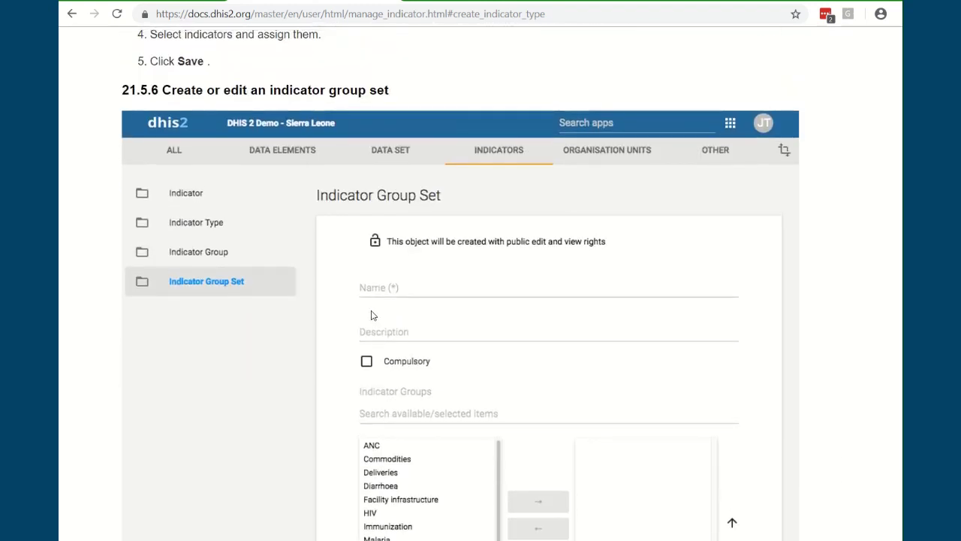
pyautogui.scroll(-1, 448, 328)
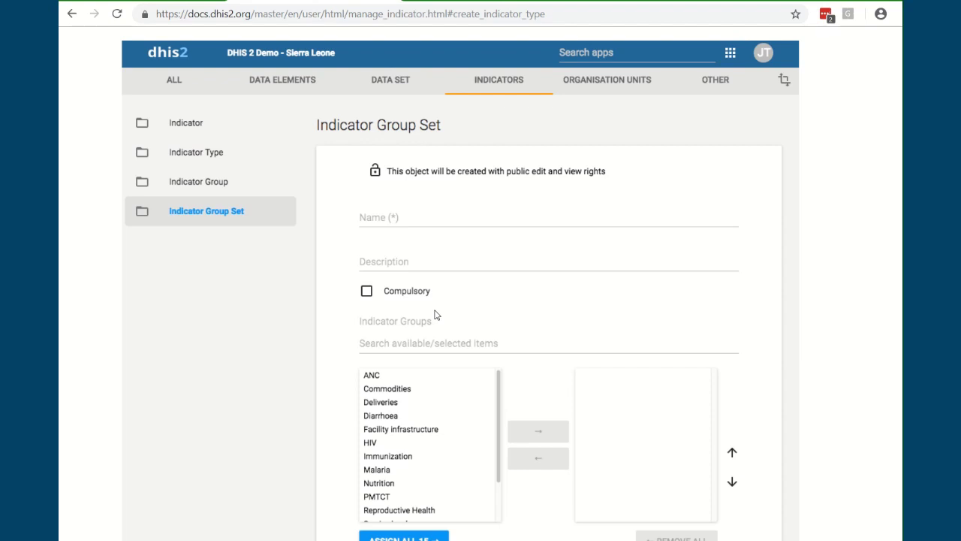
pyautogui.scroll(-12, 435, 315)
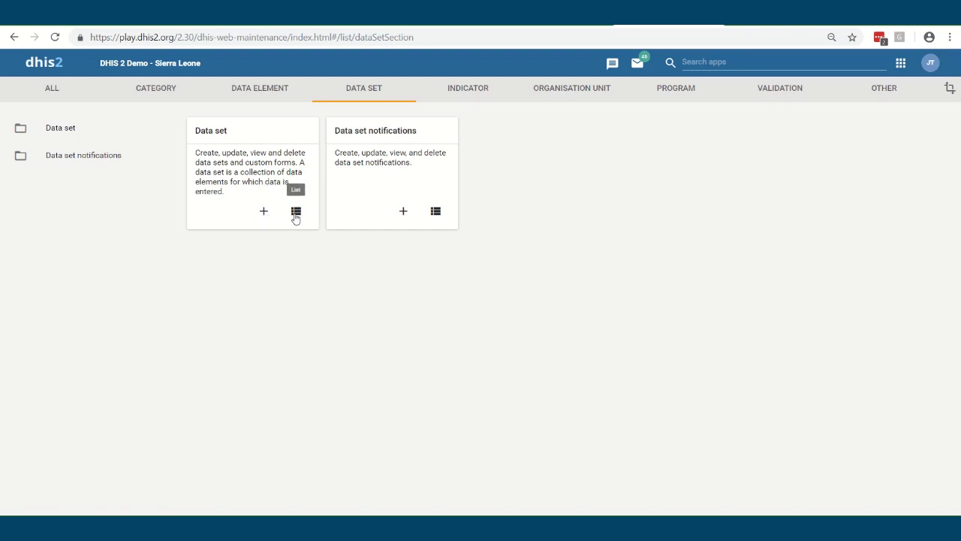
# List all data sets and open the Expenditures data set
pyautogui.click(295, 212)
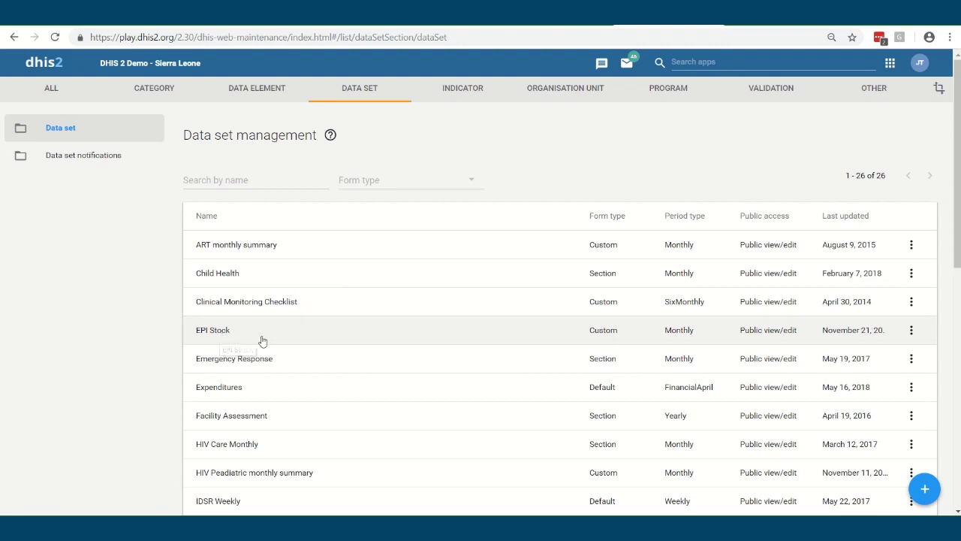
pyautogui.scroll(-2, 278, 338)
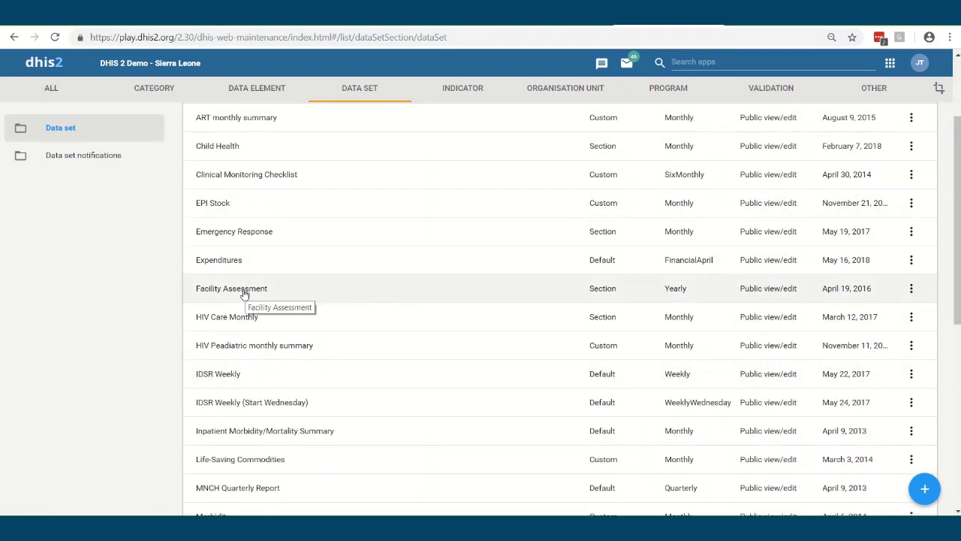
pyautogui.click(225, 267)
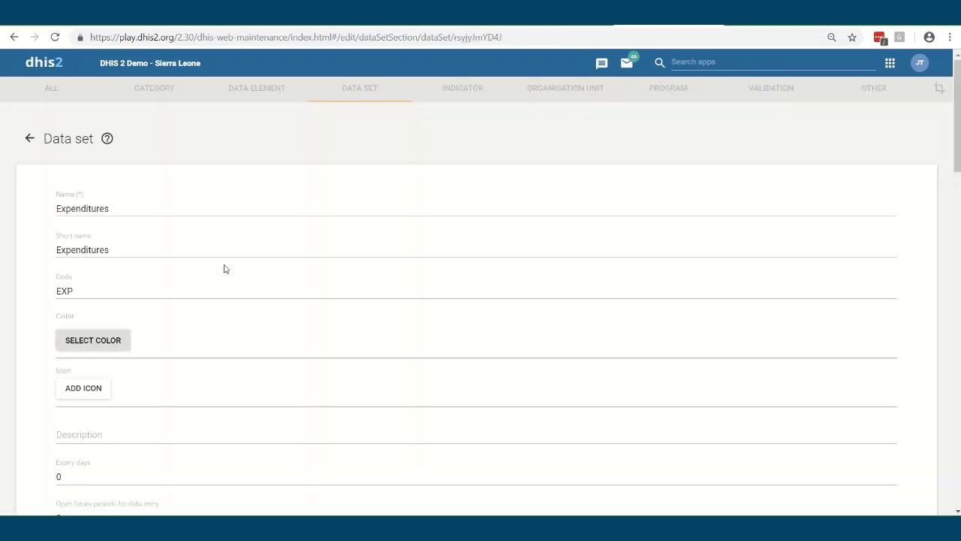
pyautogui.scroll(-10, 251, 331)
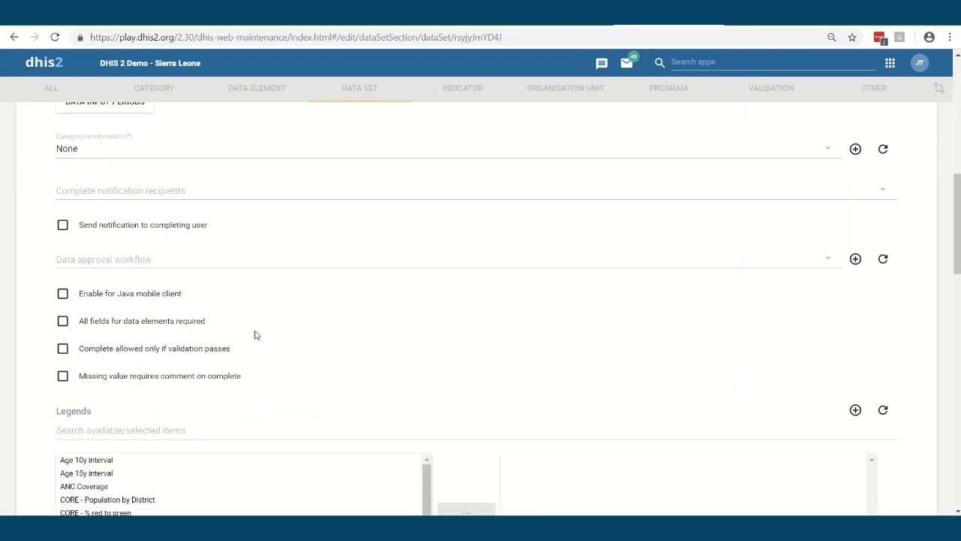
pyautogui.scroll(-3, 266, 331)
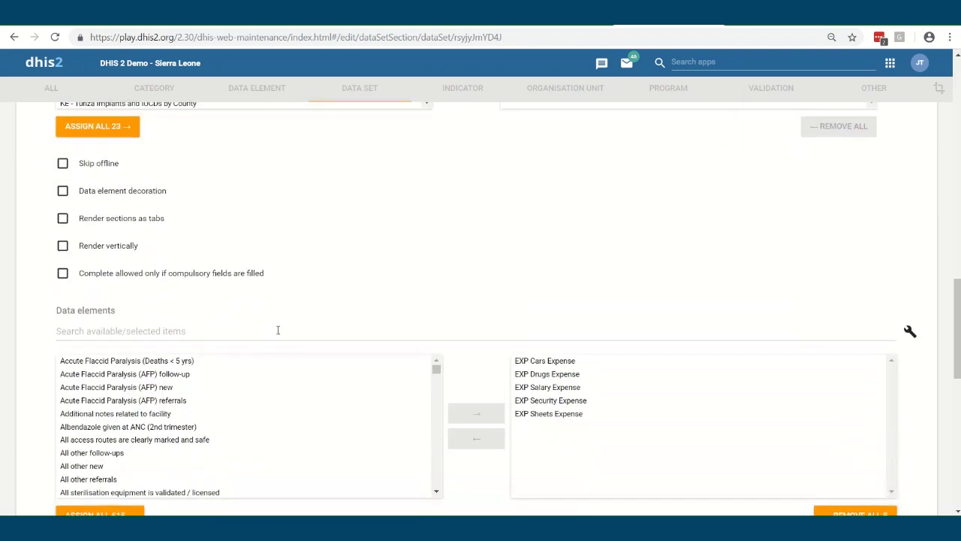
# Review the assigned EXP Cars, Drugs, Salary, Security and Sheets Expense data elements
pyautogui.click(536, 301)
pyautogui.click(535, 312)
pyautogui.click(535, 325)
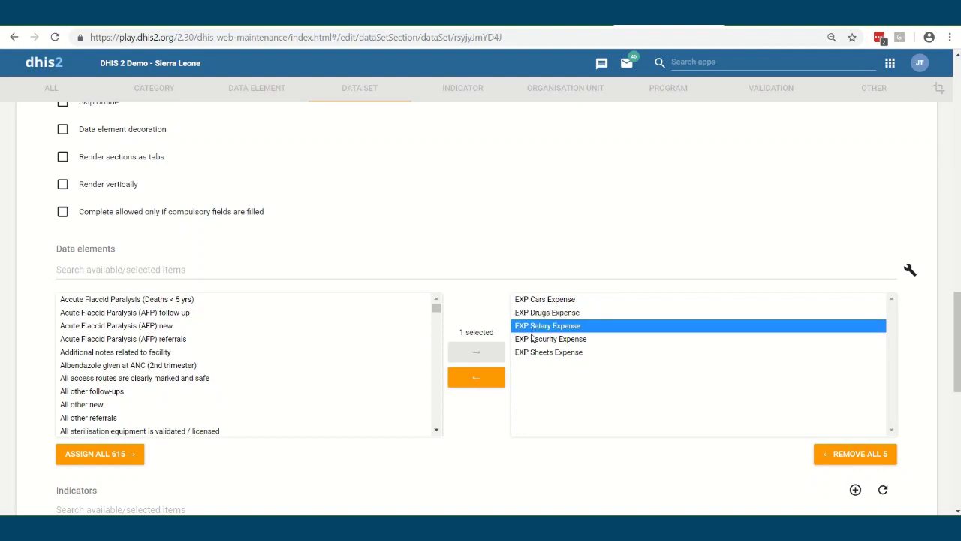
pyautogui.click(535, 339)
pyautogui.click(534, 352)
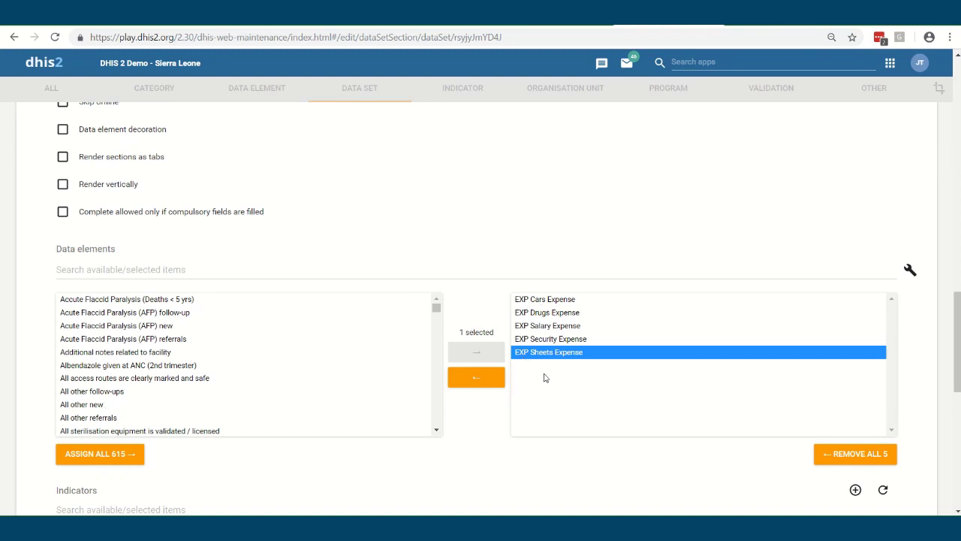
pyautogui.scroll(10, 416, 328)
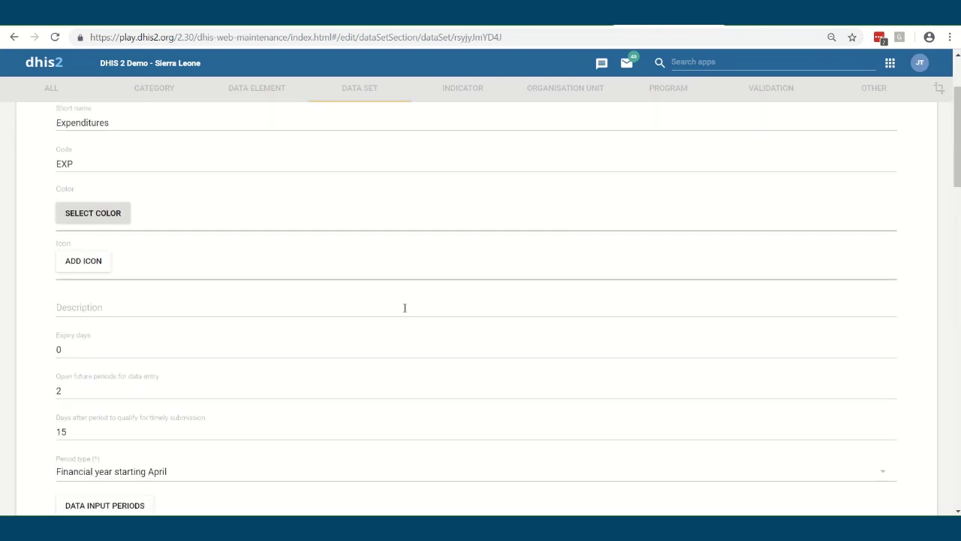
pyautogui.scroll(-1, 205, 317)
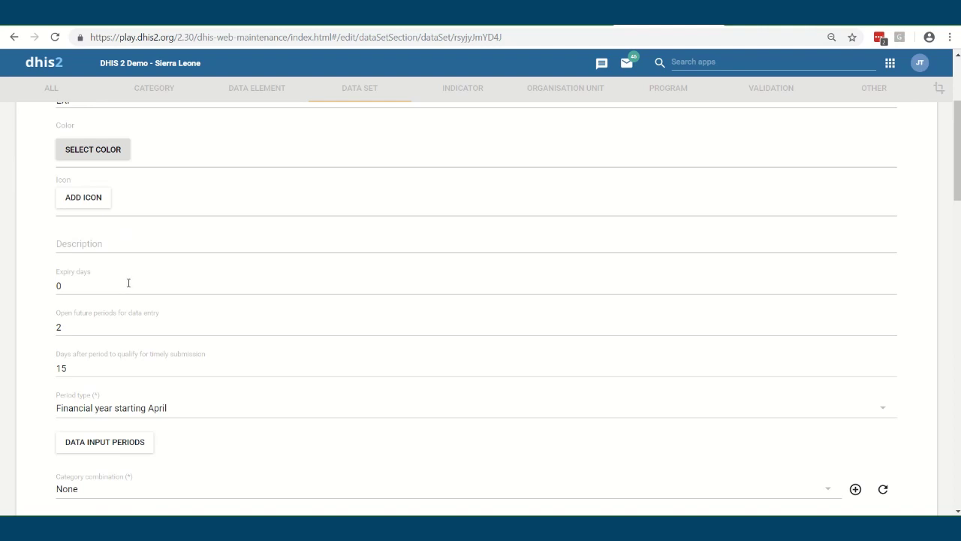
pyautogui.scroll(-1, 130, 278)
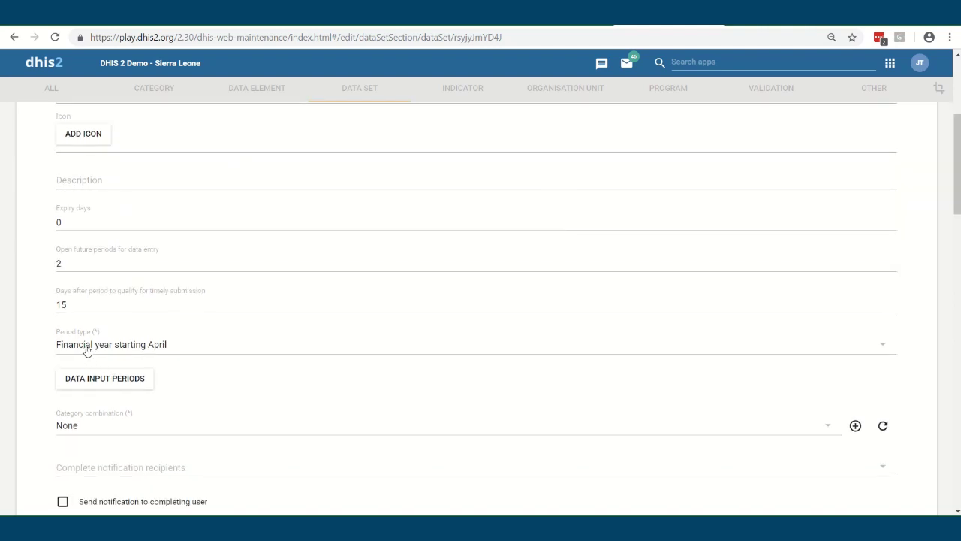
# Check period type (Financial year starting April) and category combination (None), leaving both unchanged
pyautogui.click(134, 346)
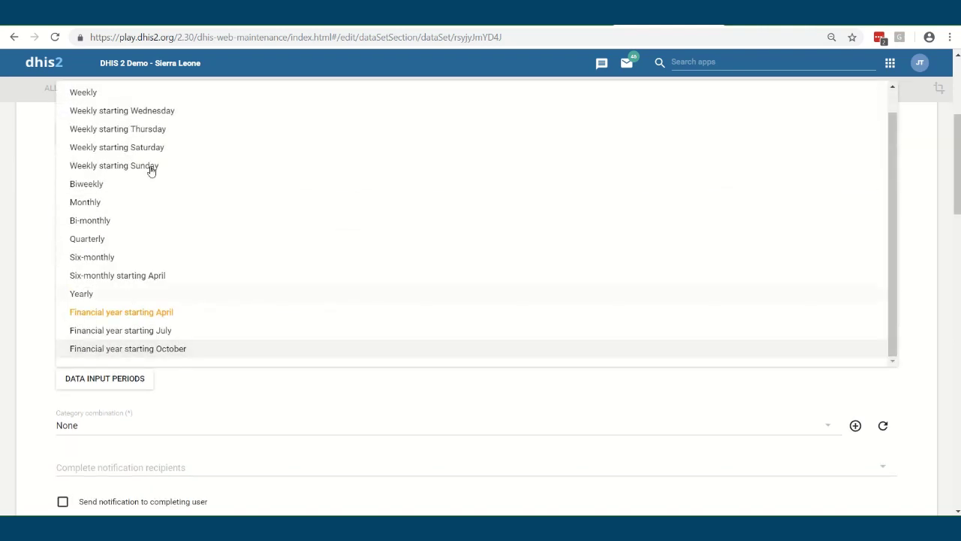
pyautogui.click(147, 319)
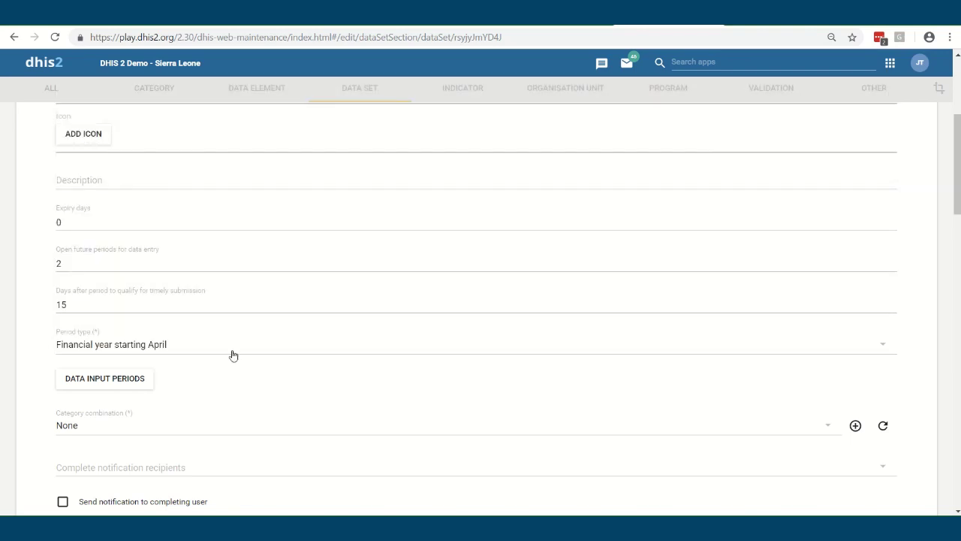
pyautogui.click(127, 431)
pyautogui.scroll(-1, 161, 414)
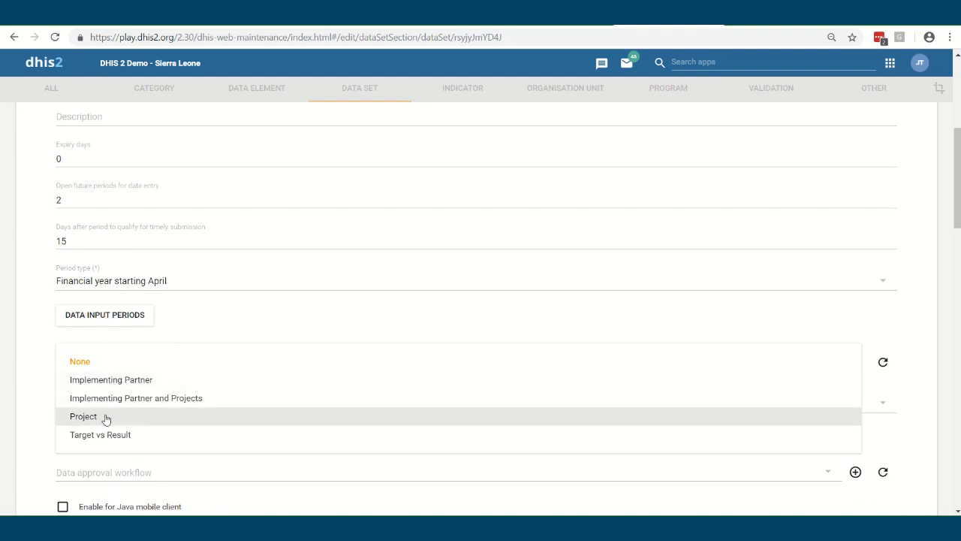
pyautogui.click(214, 334)
pyautogui.scroll(-1, 225, 328)
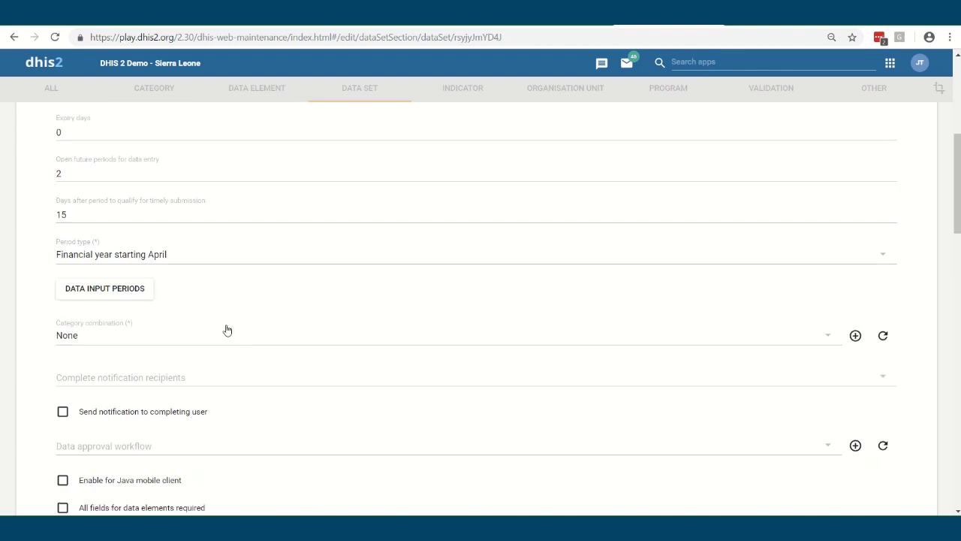
pyautogui.scroll(-4, 232, 354)
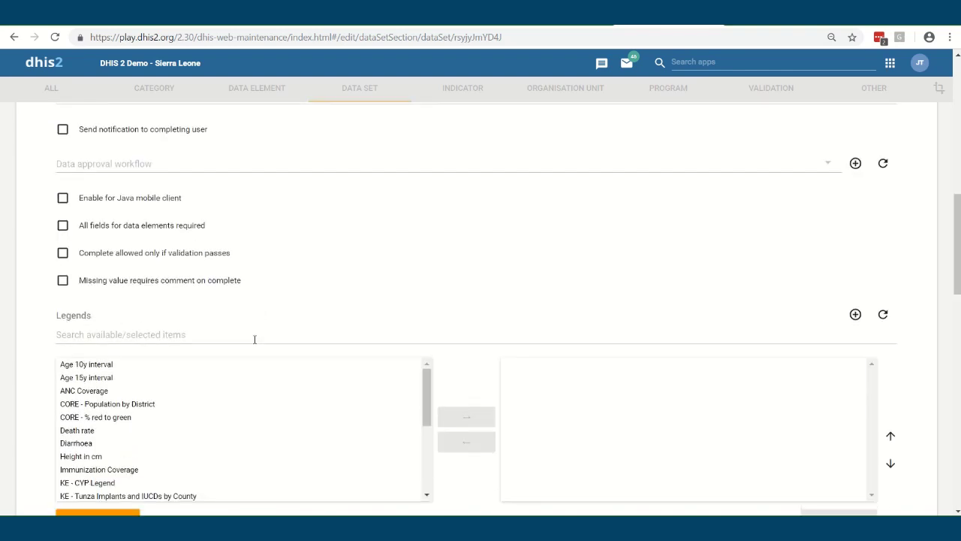
pyautogui.scroll(10, 253, 337)
# Return to the data set list and launch the Data Entry app from the apps grid
pyautogui.click(30, 139)
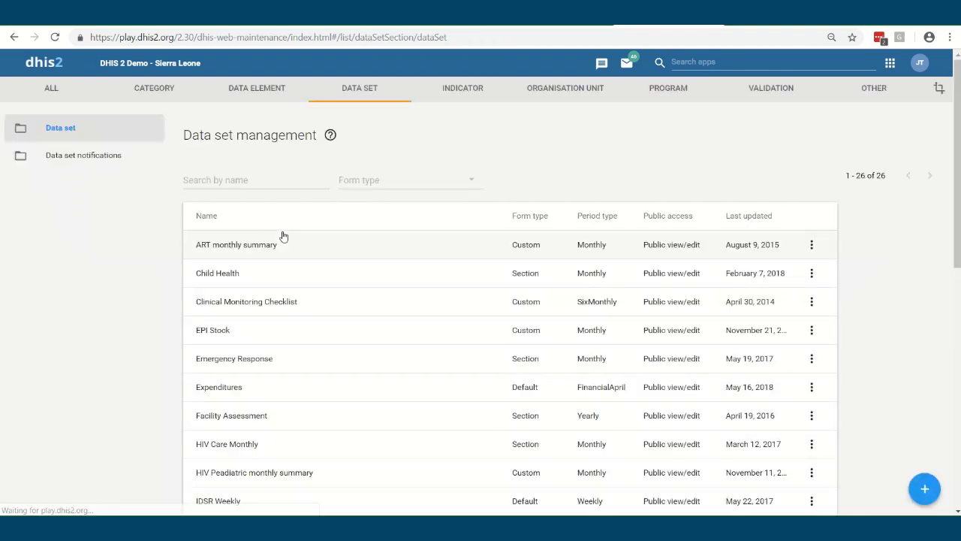
pyautogui.click(890, 64)
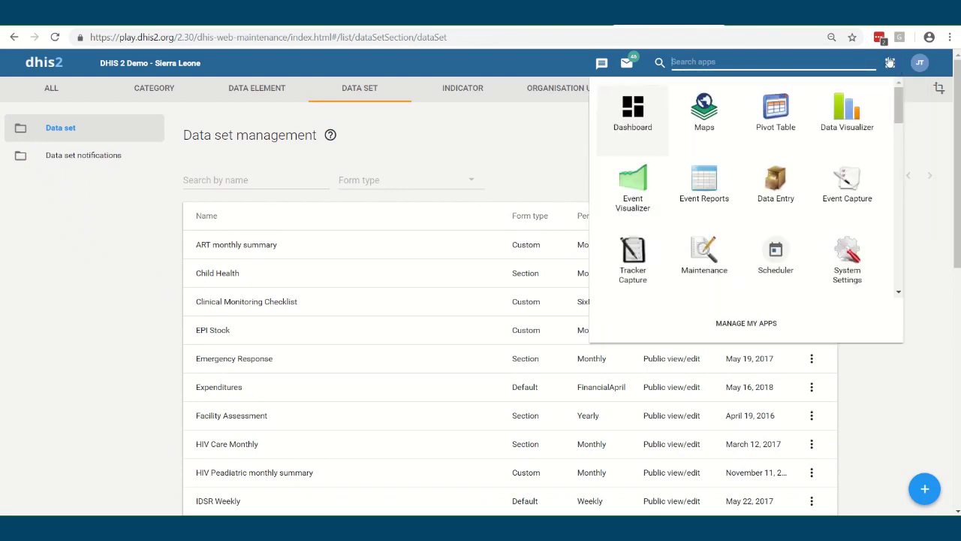
pyautogui.click(765, 182)
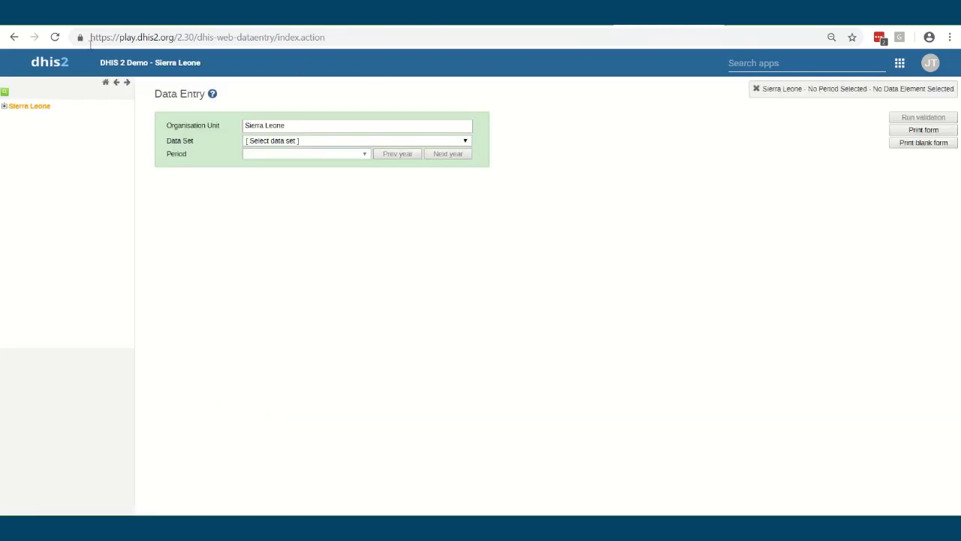
# Expand Sierra Leone, Bonthe and Bendu Cha, and select Bendu CHC
pyautogui.click(4, 105)
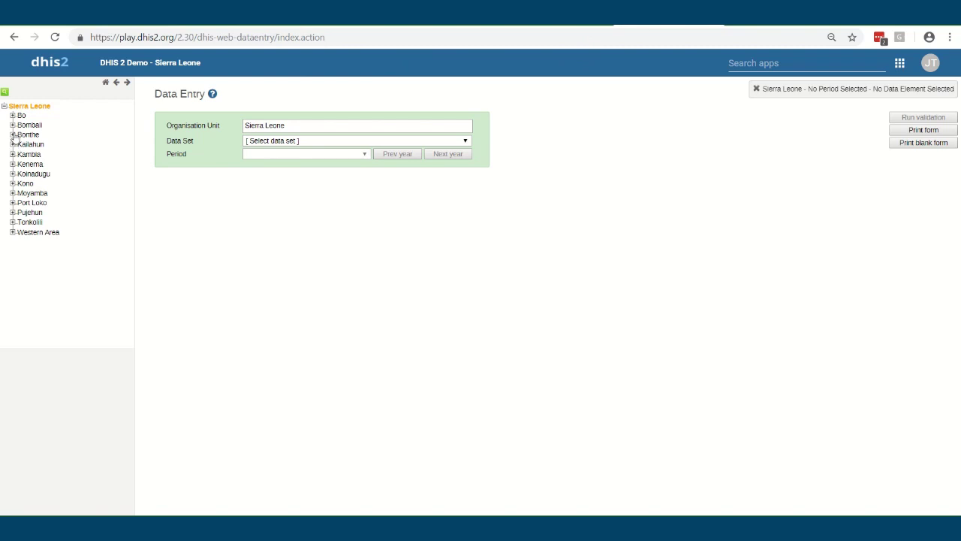
pyautogui.click(12, 135)
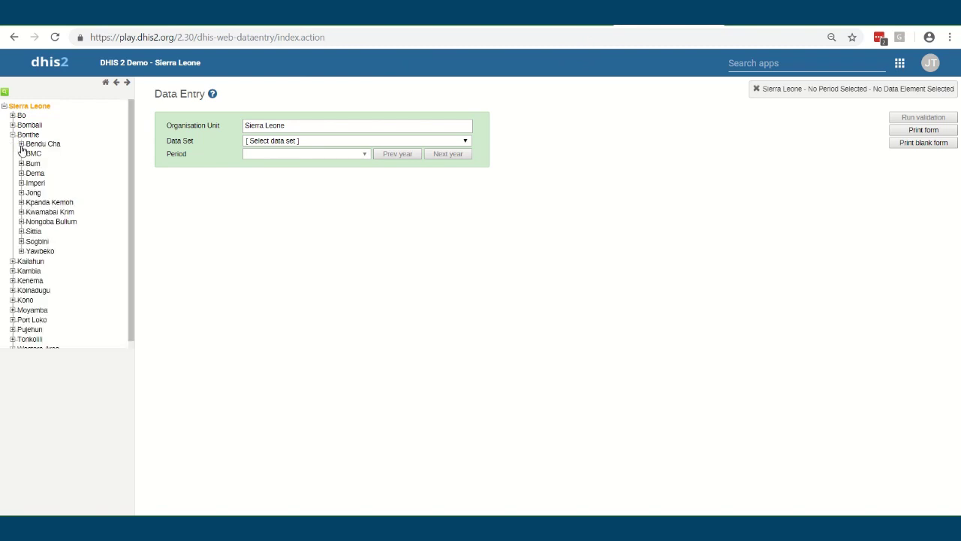
pyautogui.click(21, 144)
pyautogui.click(52, 152)
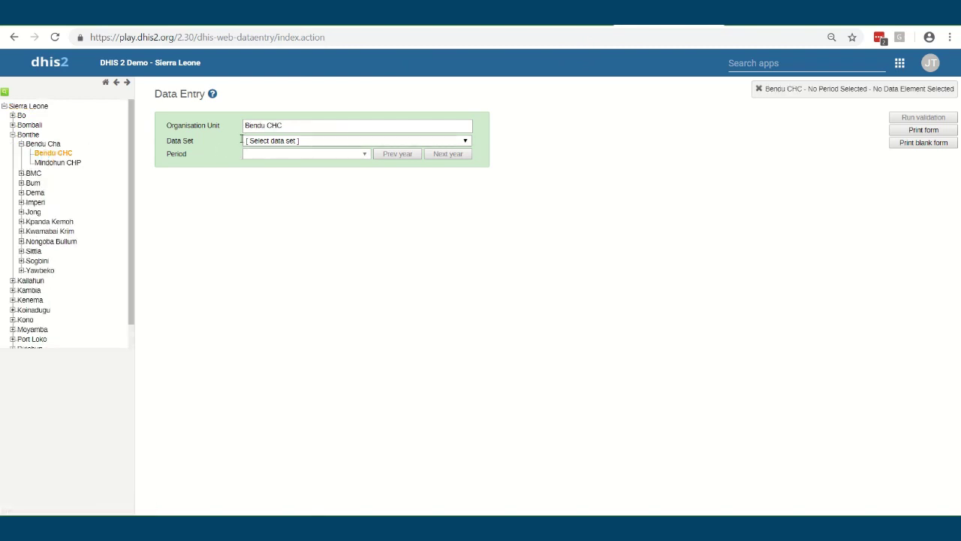
# Choose the Expenditures data set and the April 2018 - March 2019 period
pyautogui.click(283, 143)
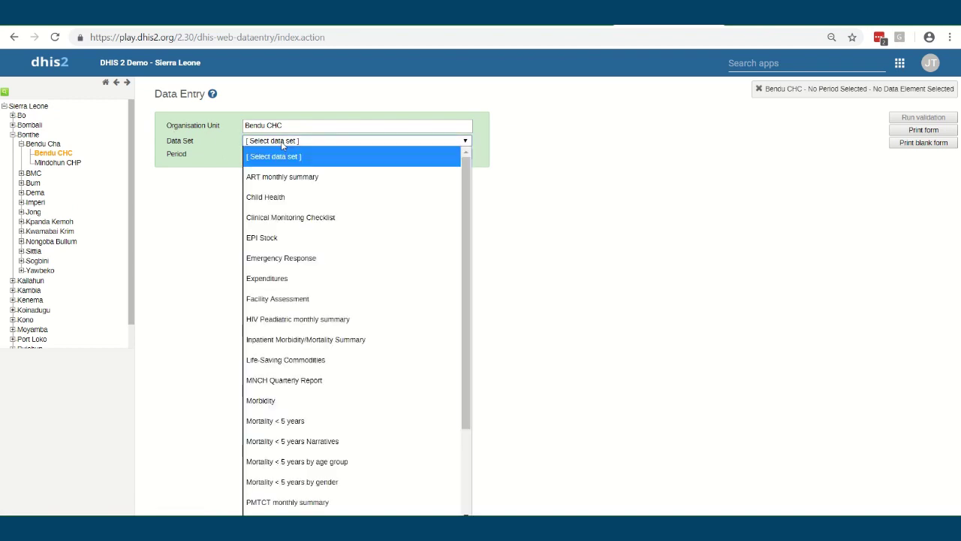
pyautogui.click(302, 284)
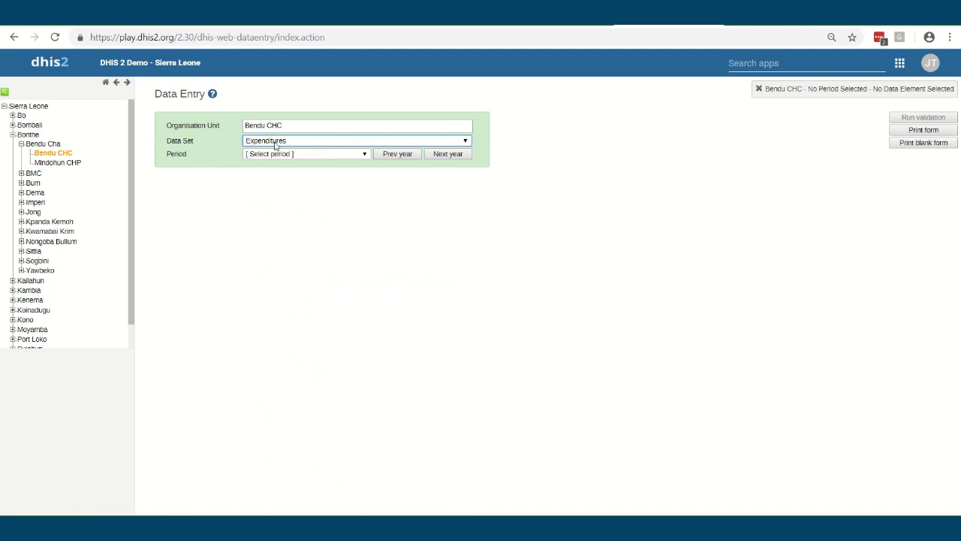
pyautogui.click(297, 159)
pyautogui.click(286, 213)
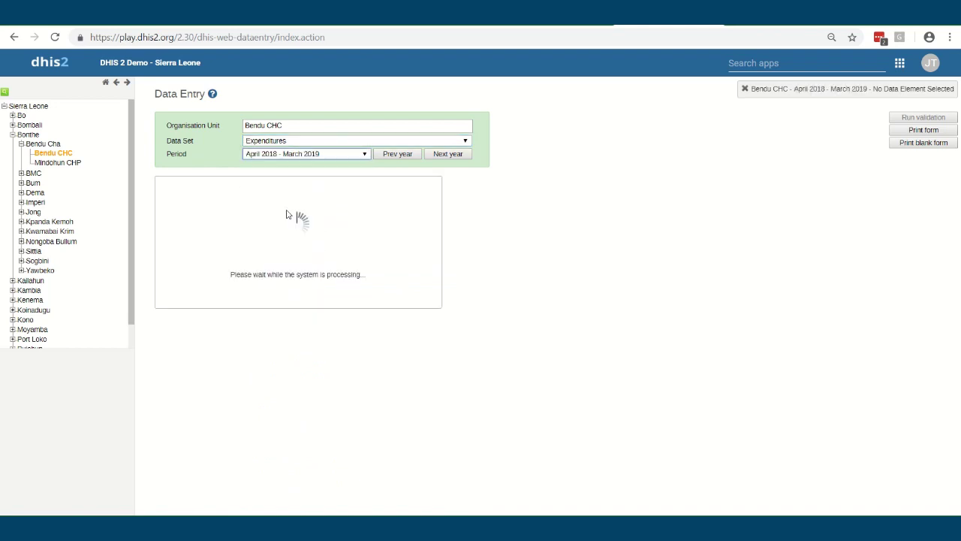
# Enter Cars 34, Drugs 234, Salary 12, Security 123 and Sheets 123
pyautogui.click(290, 242)
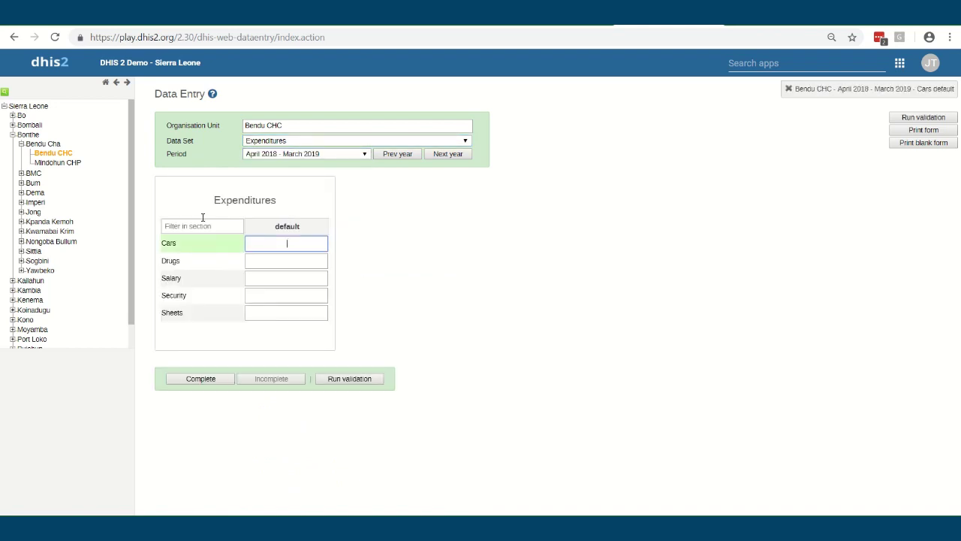
pyautogui.click(299, 262)
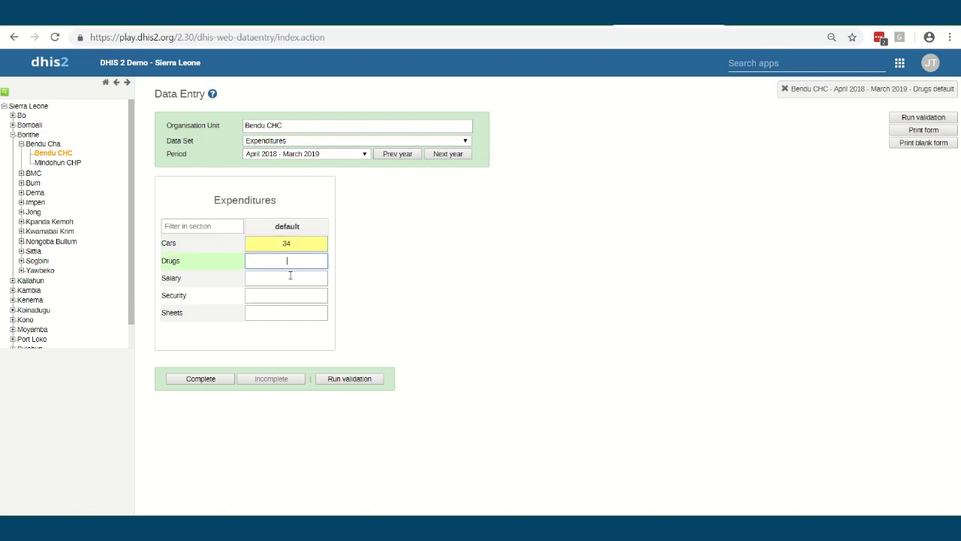
pyautogui.write('234')
pyautogui.click(287, 277)
pyautogui.write('12')
pyautogui.click(288, 294)
pyautogui.write('123')
pyautogui.click(279, 314)
pyautogui.write('123')
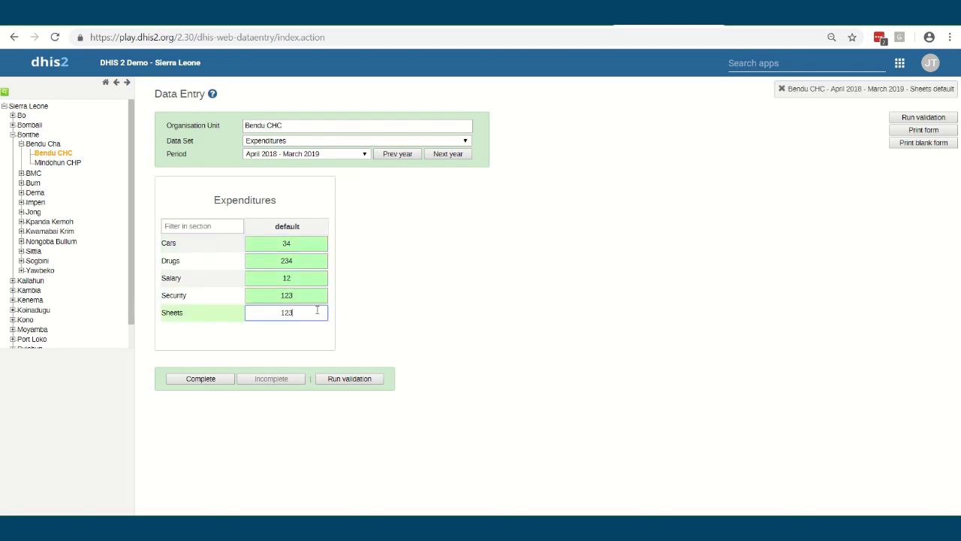
pyautogui.click(381, 317)
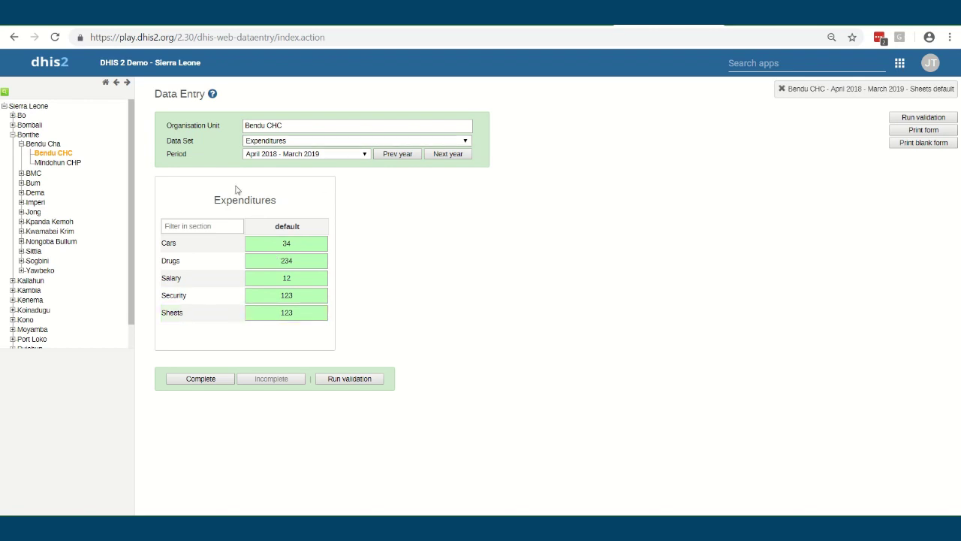
# Mark the form complete, run validation and close the validation result
pyautogui.click(213, 380)
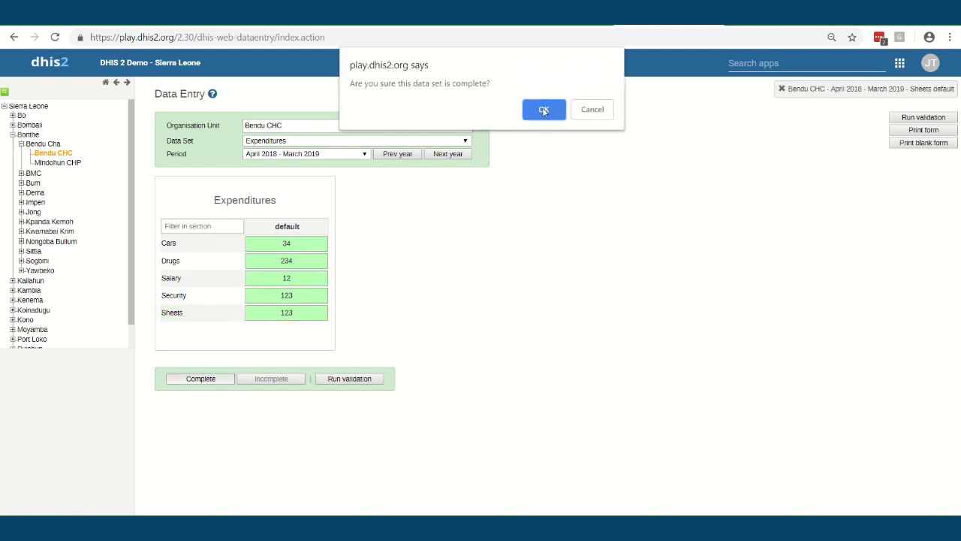
pyautogui.click(546, 110)
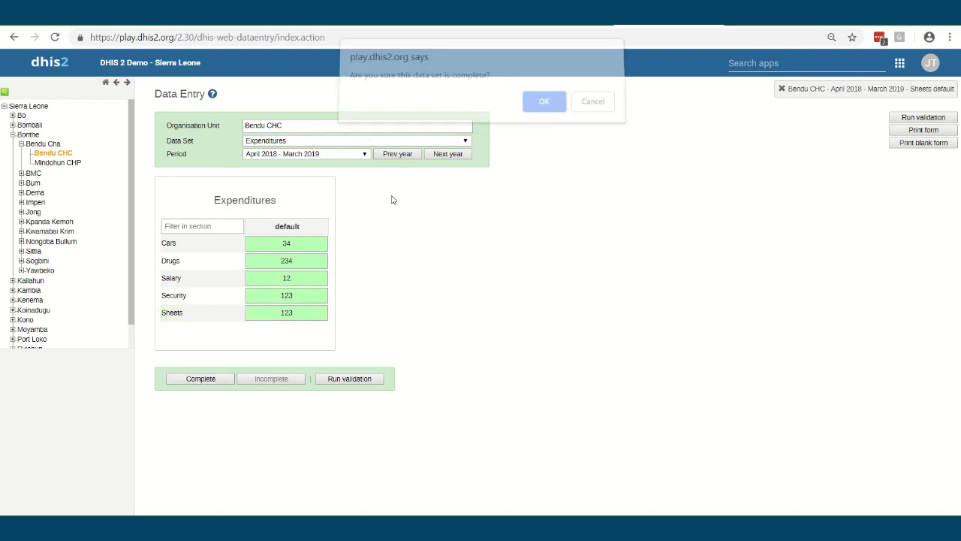
pyautogui.click(344, 380)
pyautogui.click(736, 236)
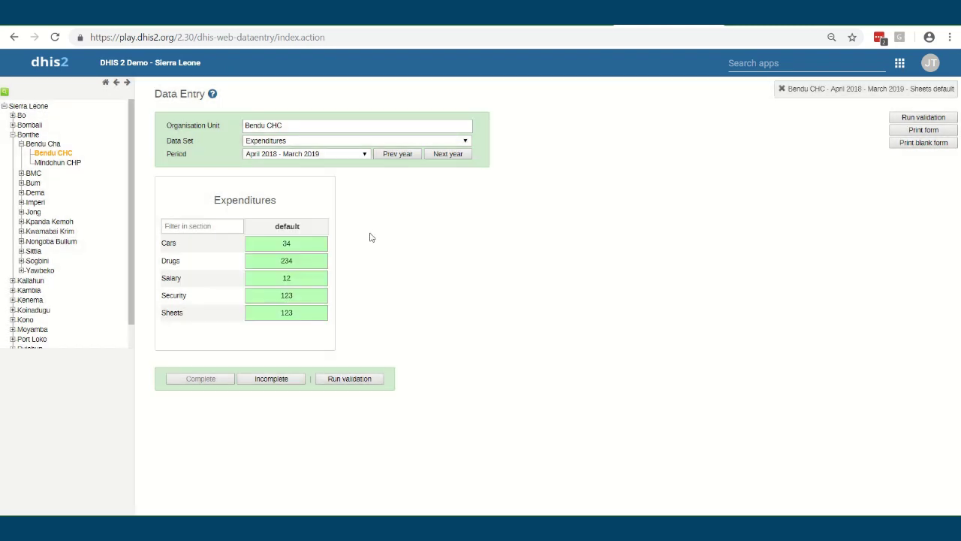
pyautogui.click(306, 241)
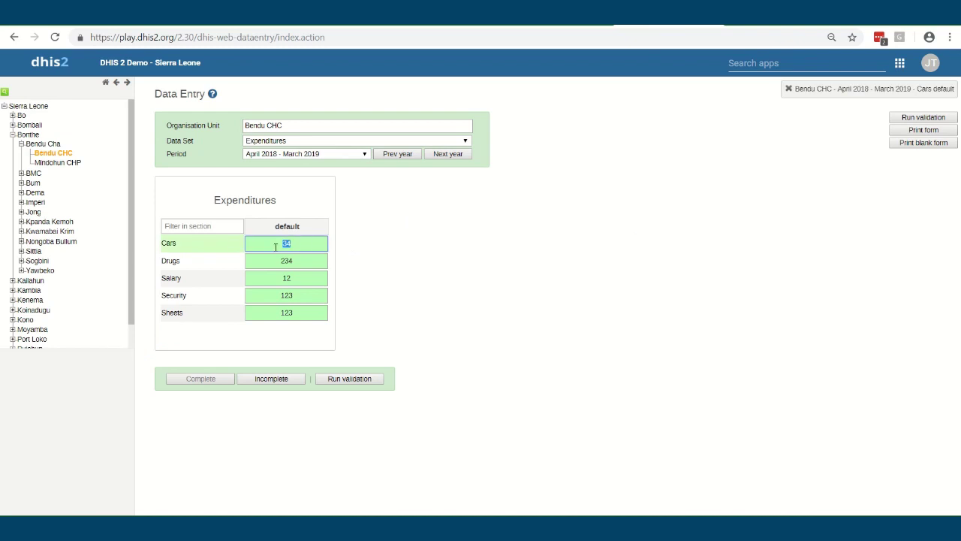
# Open the Cars value details, check its min/max limits, and compare audit trail with history
pyautogui.doubleClick(302, 243)
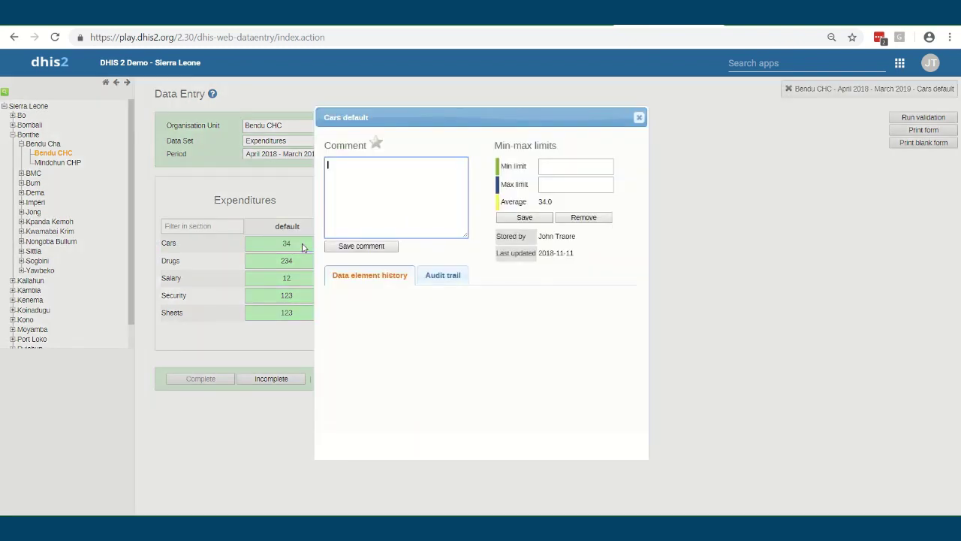
pyautogui.click(549, 168)
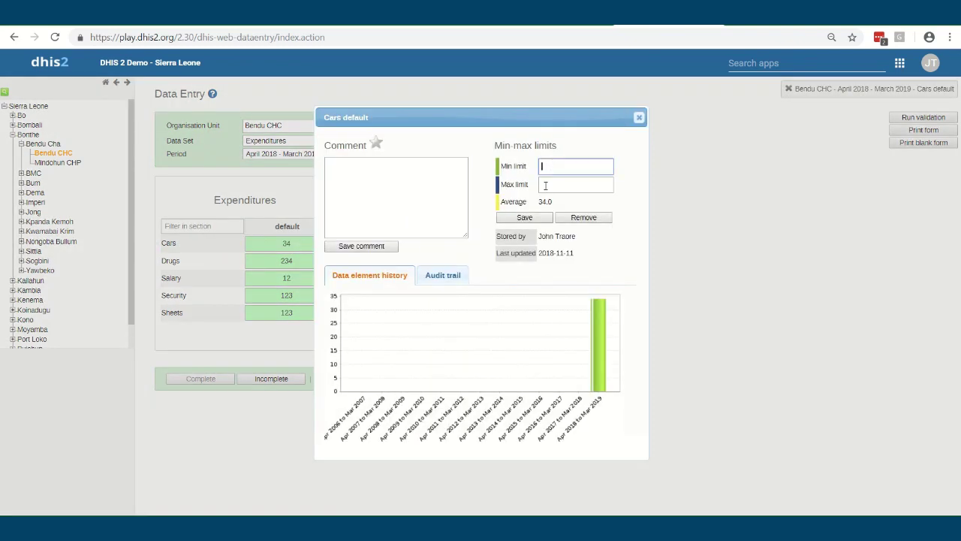
pyautogui.press('Tab')
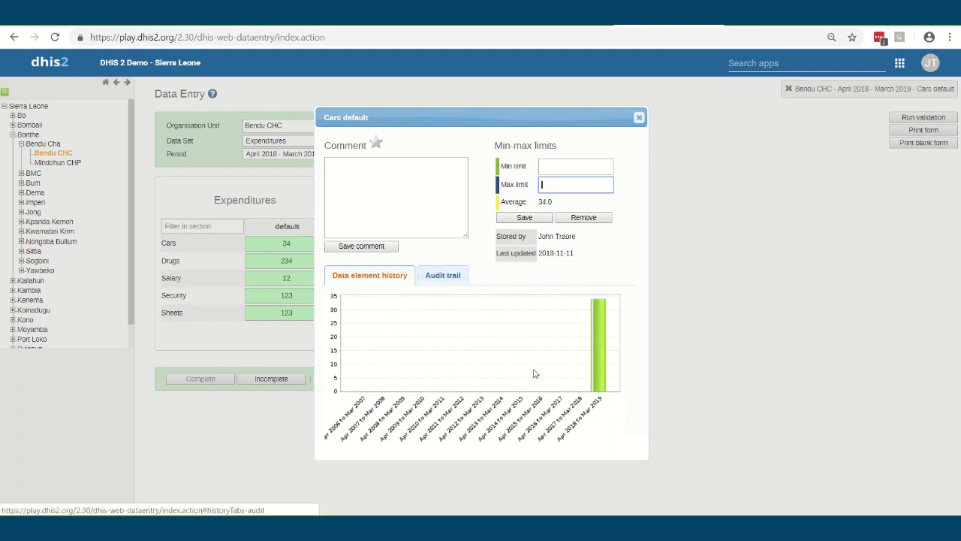
pyautogui.click(441, 275)
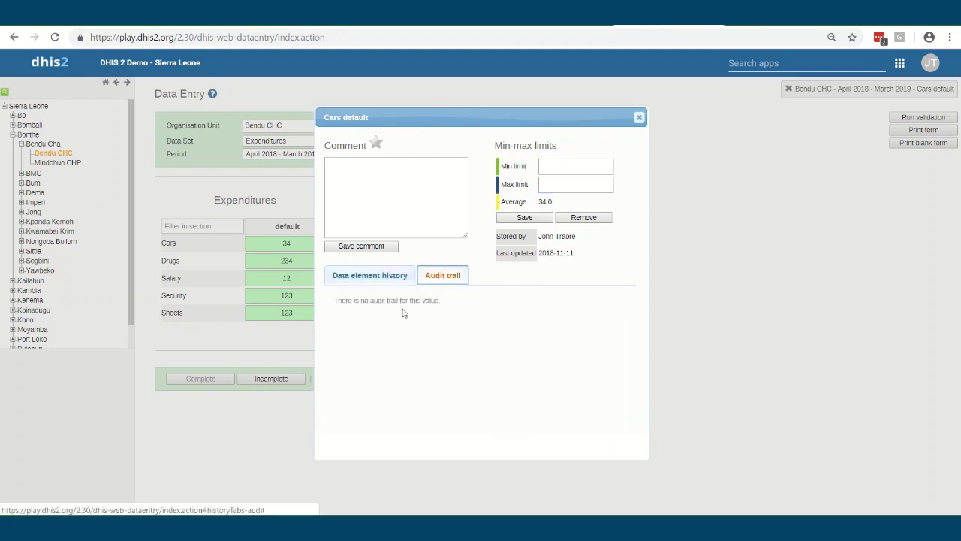
pyautogui.click(363, 276)
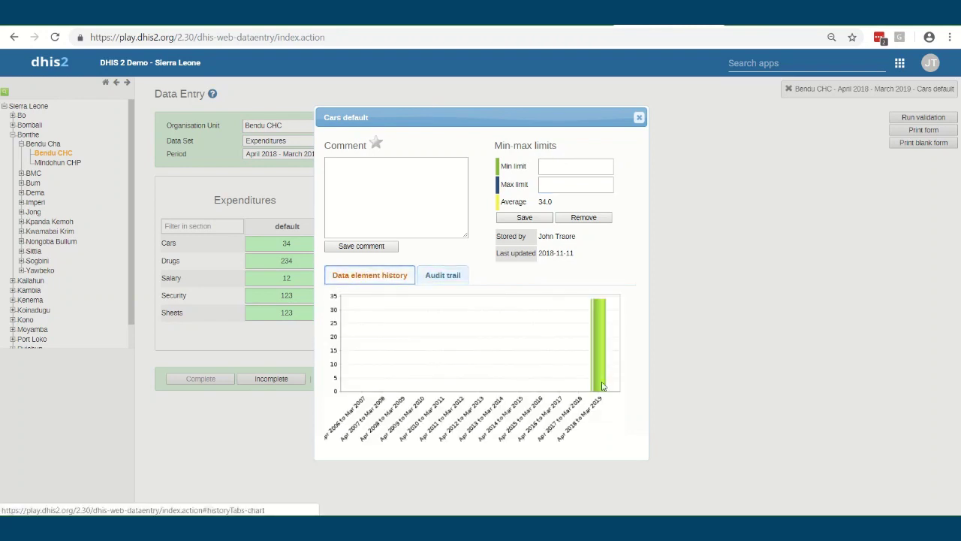
pyautogui.click(441, 276)
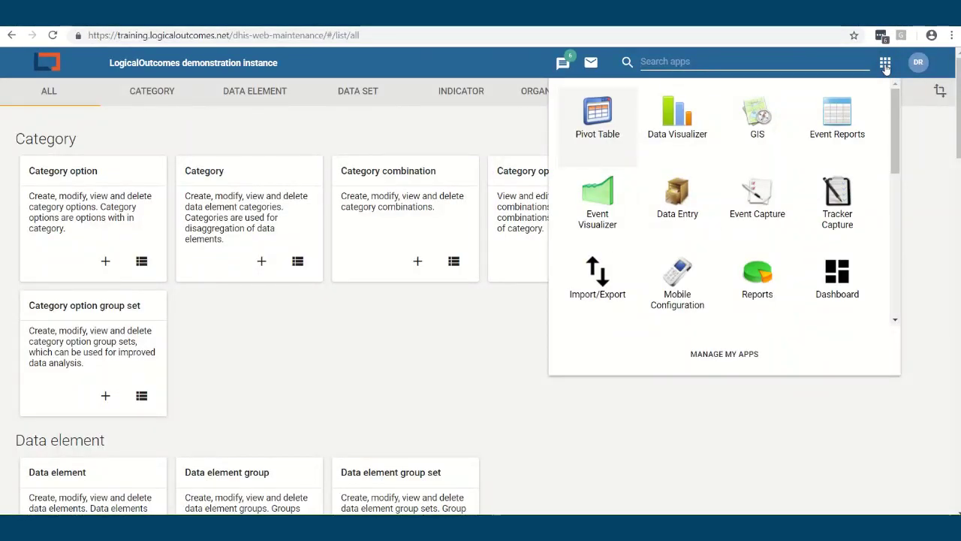
# Dismiss the apps list and show Maintenance's Program section with its Program, Tracked entity and Program rule cards
pyautogui.scroll(-2, 833, 229)
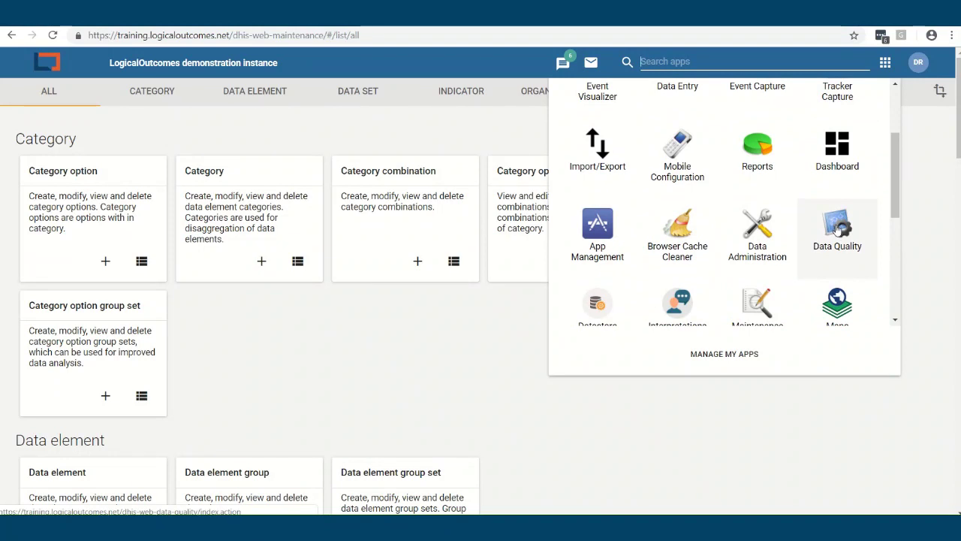
pyautogui.scroll(-1, 834, 233)
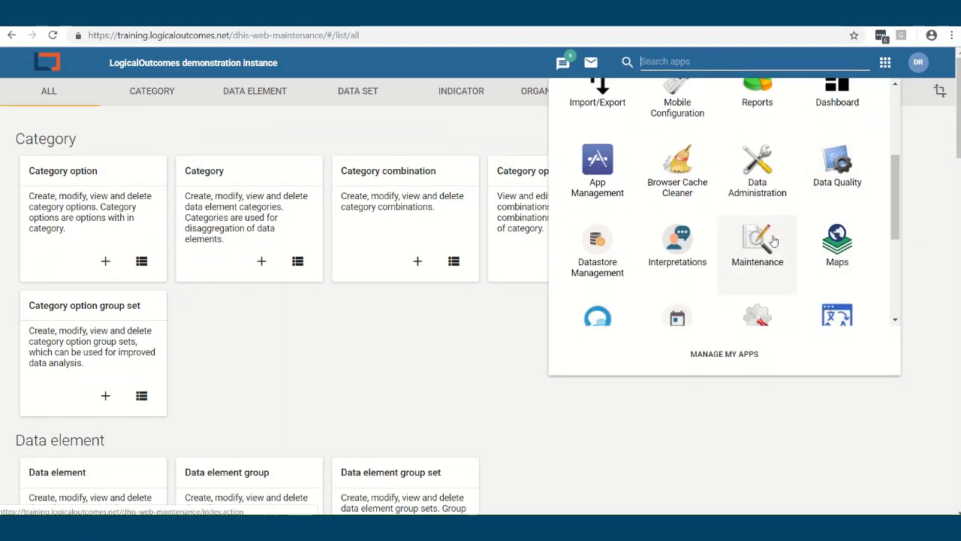
pyautogui.click(443, 341)
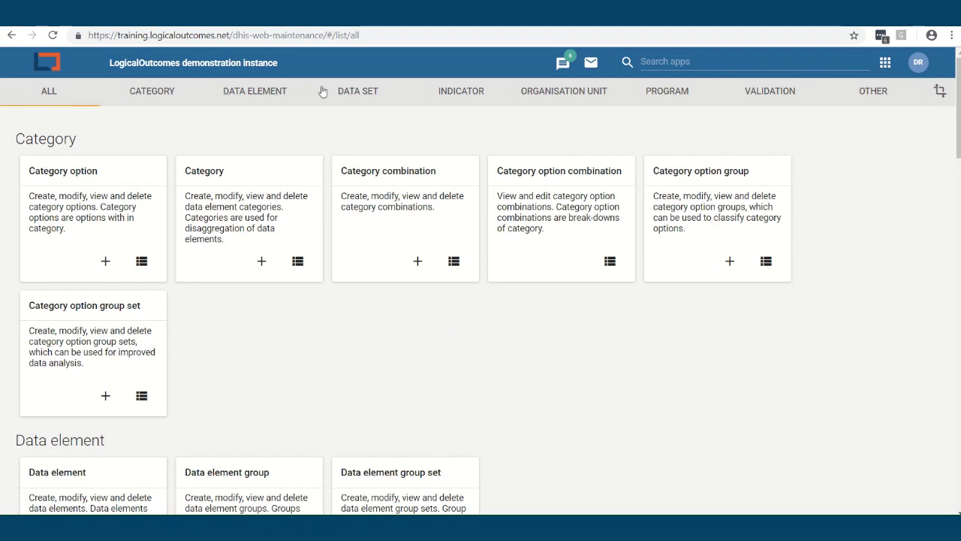
pyautogui.click(669, 98)
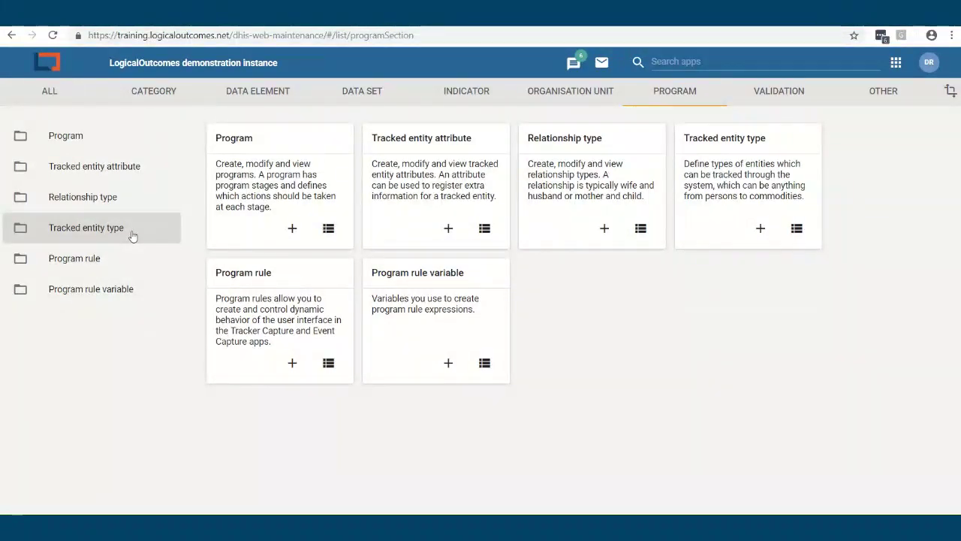
# Search the tracked entity type list for 'person'
pyautogui.click(98, 227)
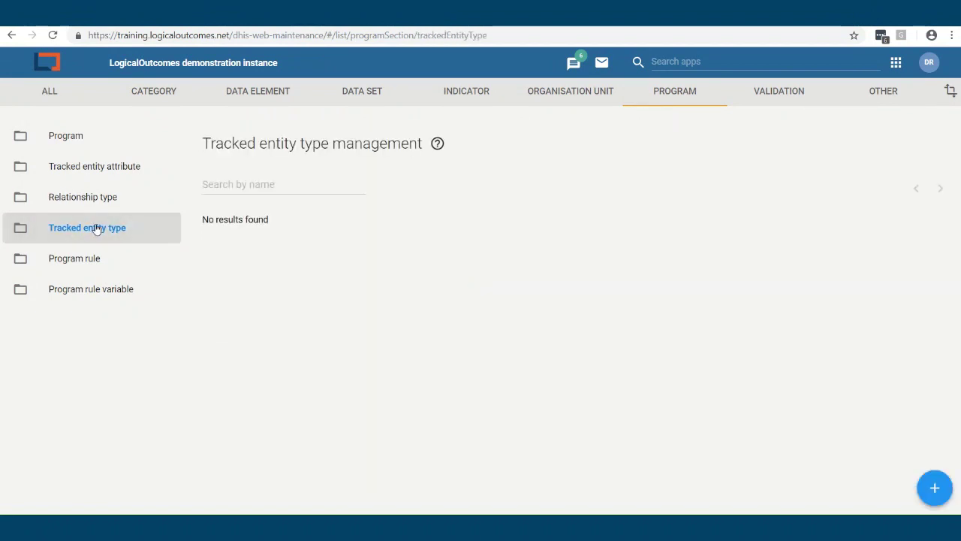
pyautogui.click(255, 184)
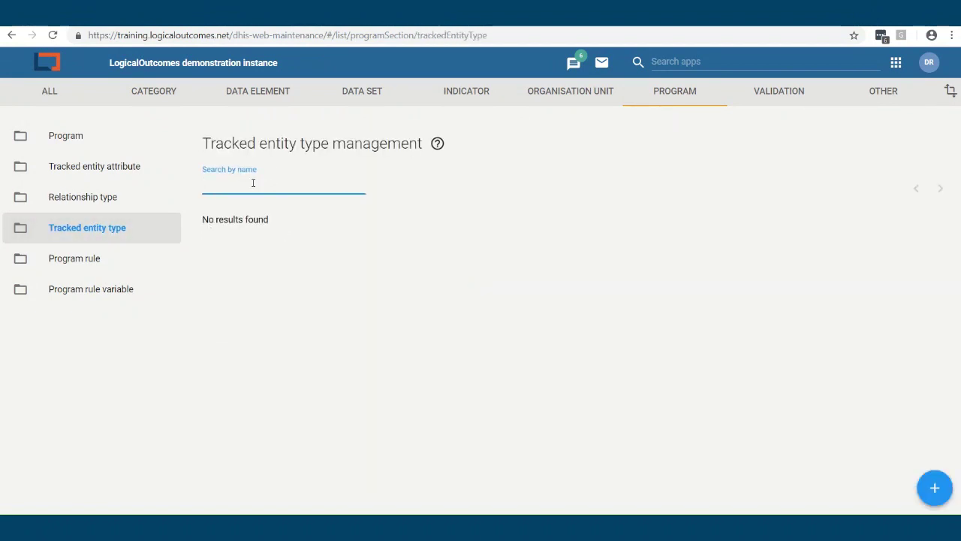
pyautogui.write('person')
pyautogui.click(277, 232)
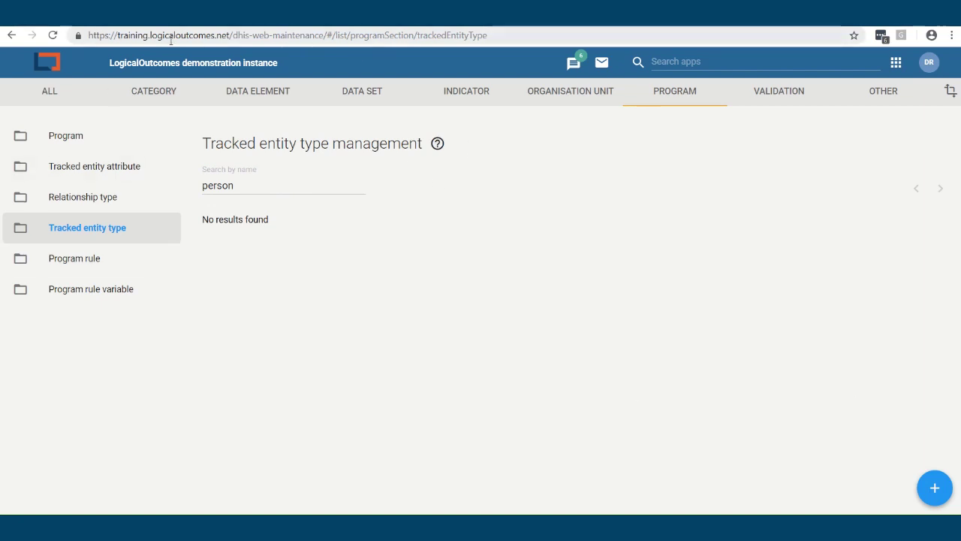
pyautogui.click(144, 37)
pyautogui.click(345, 306)
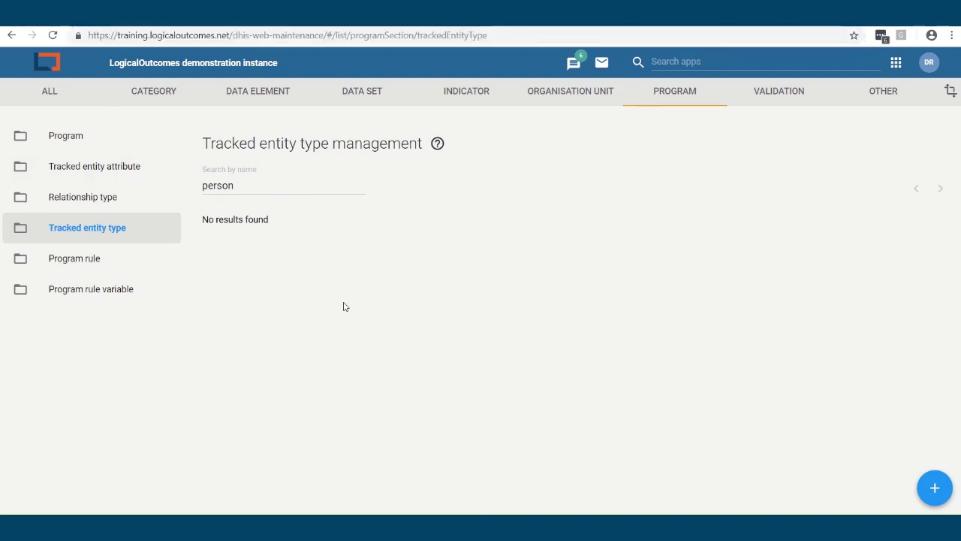
# Browse the relationship type list and scroll through the program rules list
pyautogui.click(107, 201)
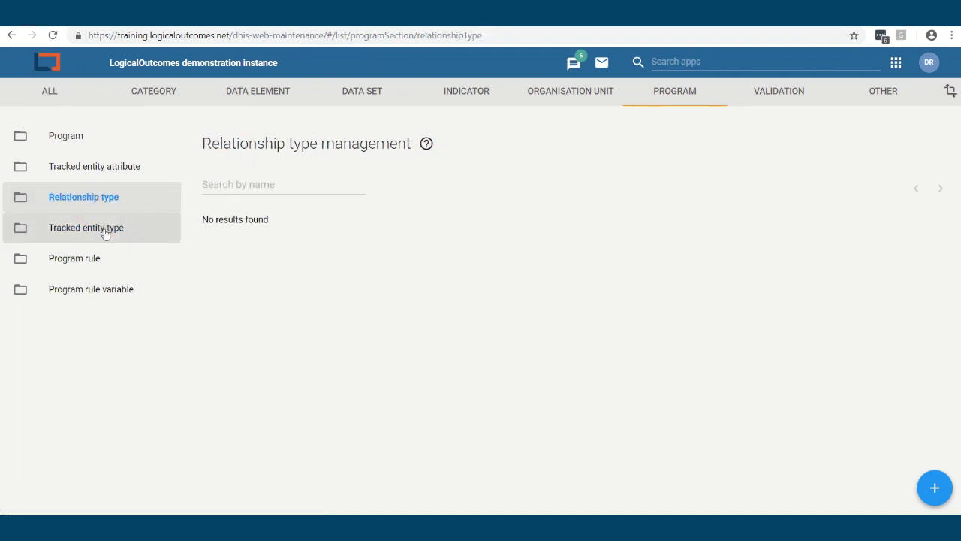
pyautogui.click(98, 258)
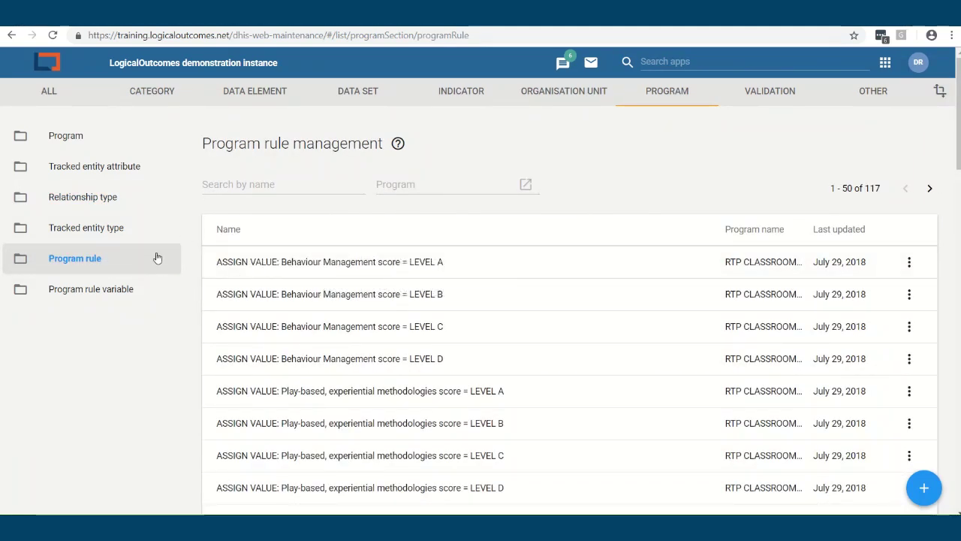
pyautogui.scroll(-2, 161, 266)
pyautogui.scroll(-10, 236, 310)
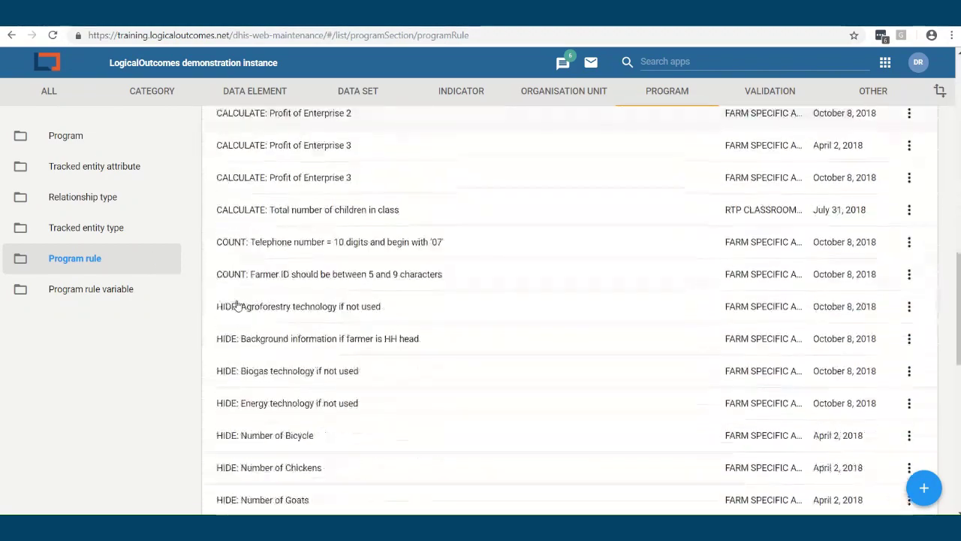
pyautogui.scroll(-3, 236, 310)
pyautogui.scroll(10, 239, 308)
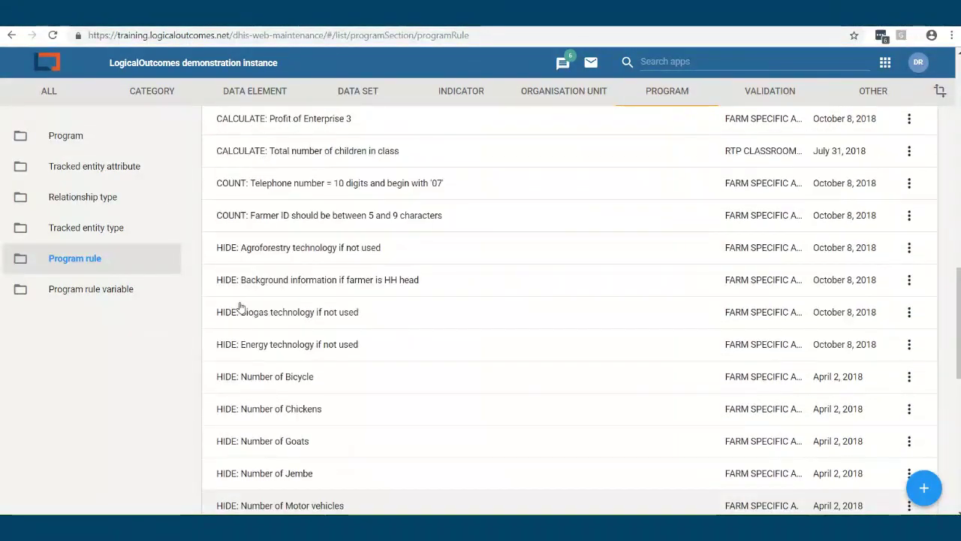
pyautogui.scroll(4, 240, 307)
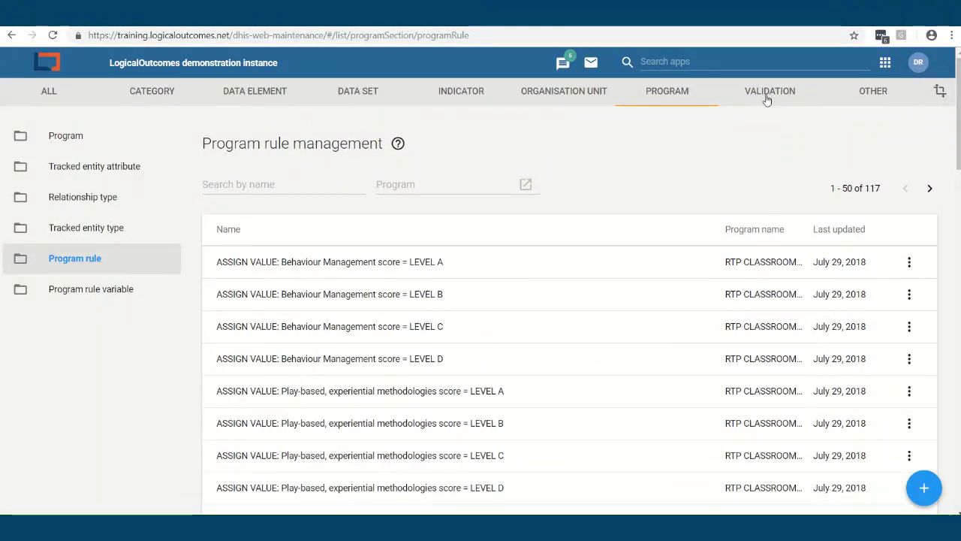
# View the program rule variables, then the list of 23 programs
pyautogui.click(98, 290)
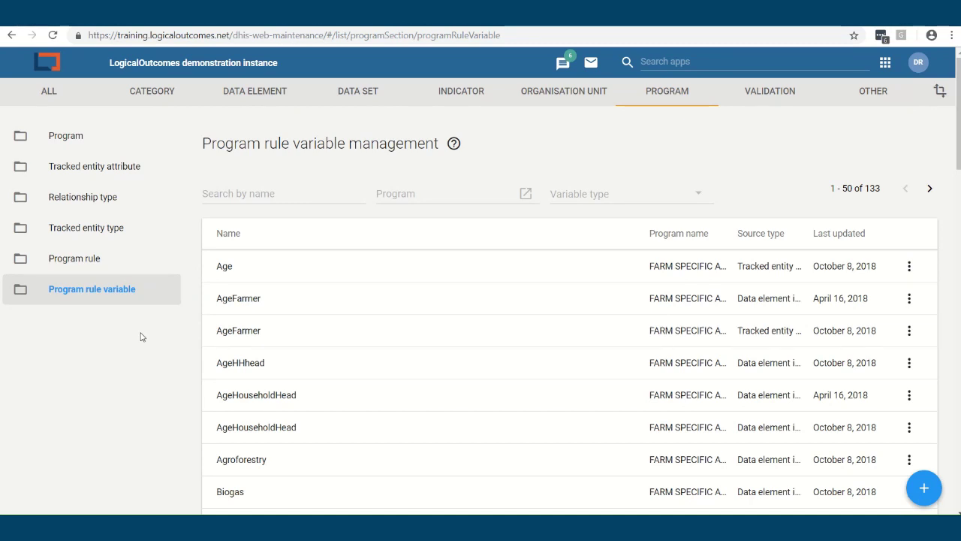
pyautogui.click(68, 137)
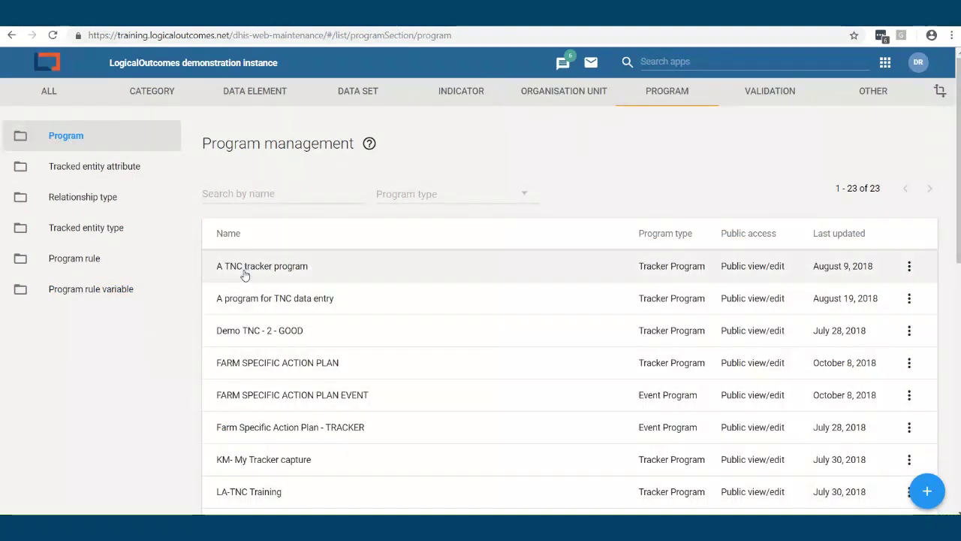
pyautogui.moveTo(924, 488)
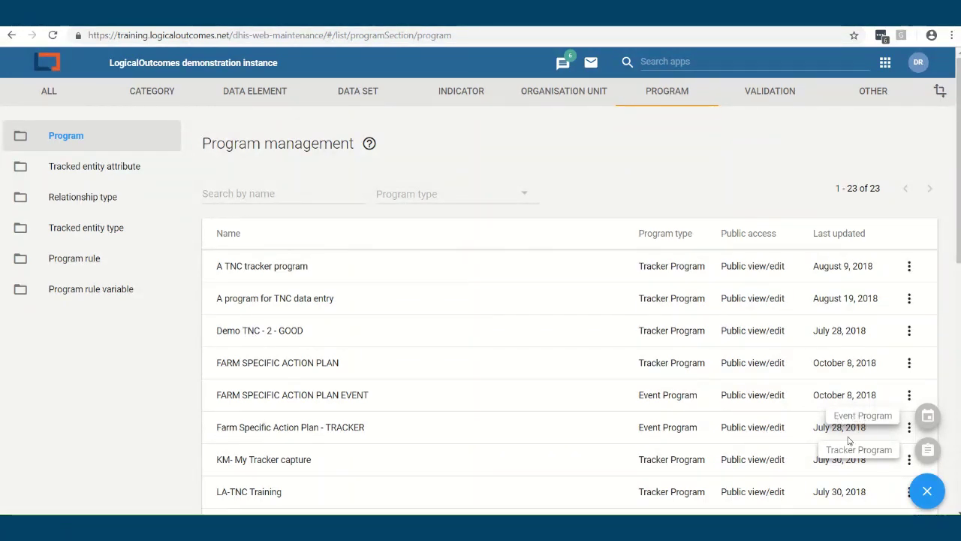
# Start a new tracker program and review its form and Enrollment details step
pyautogui.click(931, 455)
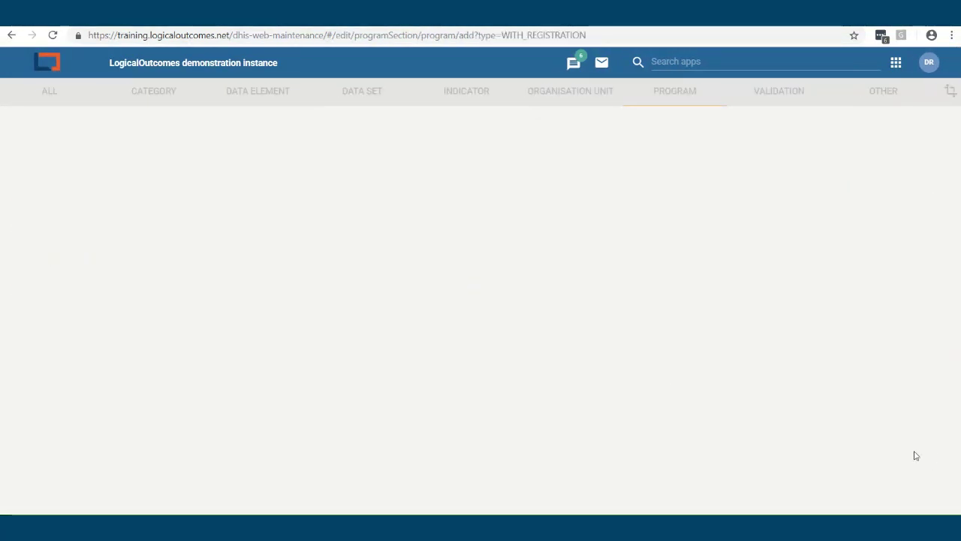
pyautogui.scroll(-1, 114, 200)
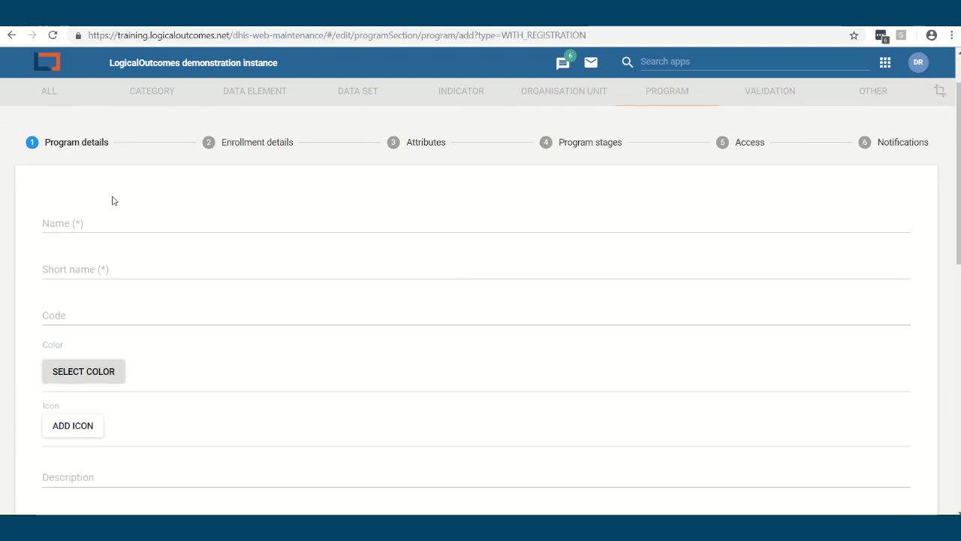
pyautogui.scroll(-10, 123, 338)
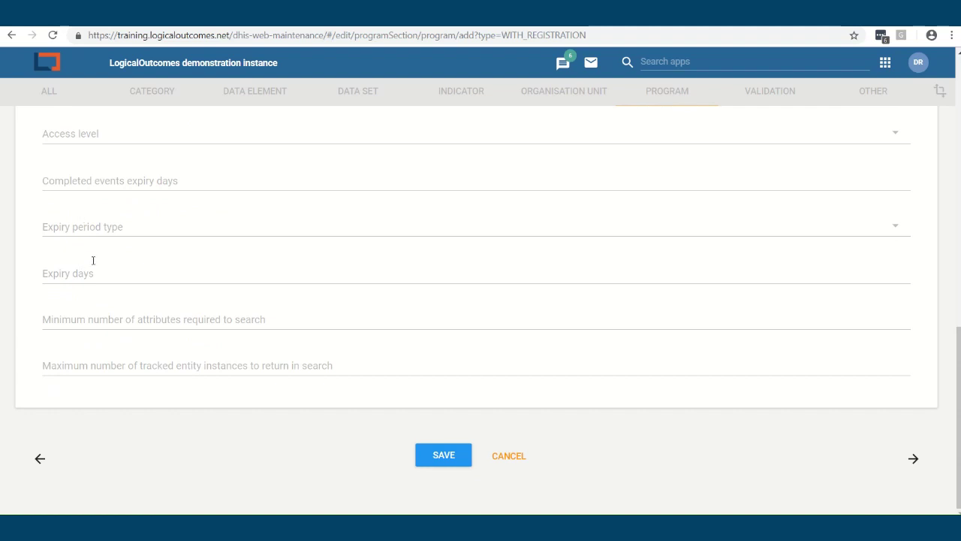
pyautogui.scroll(3, 94, 260)
pyautogui.scroll(5, 111, 261)
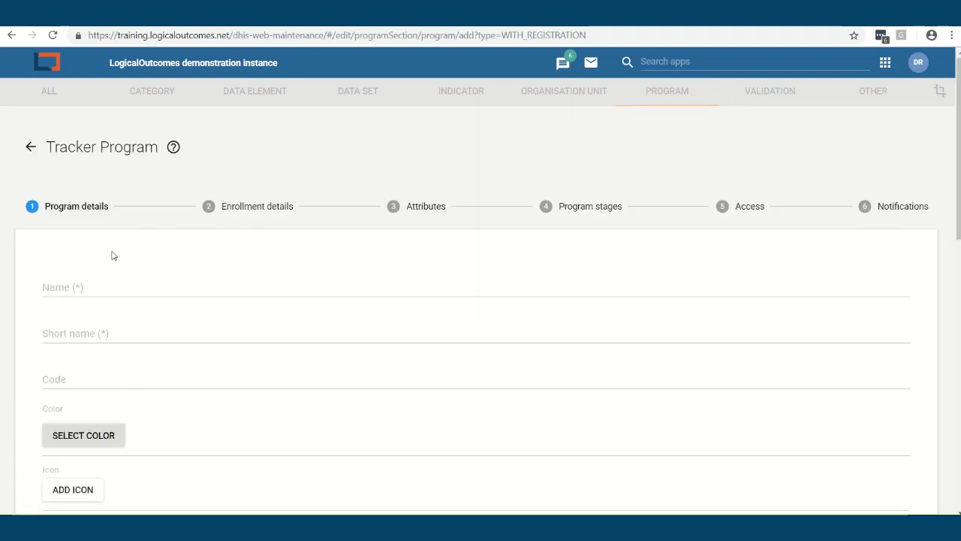
pyautogui.click(229, 215)
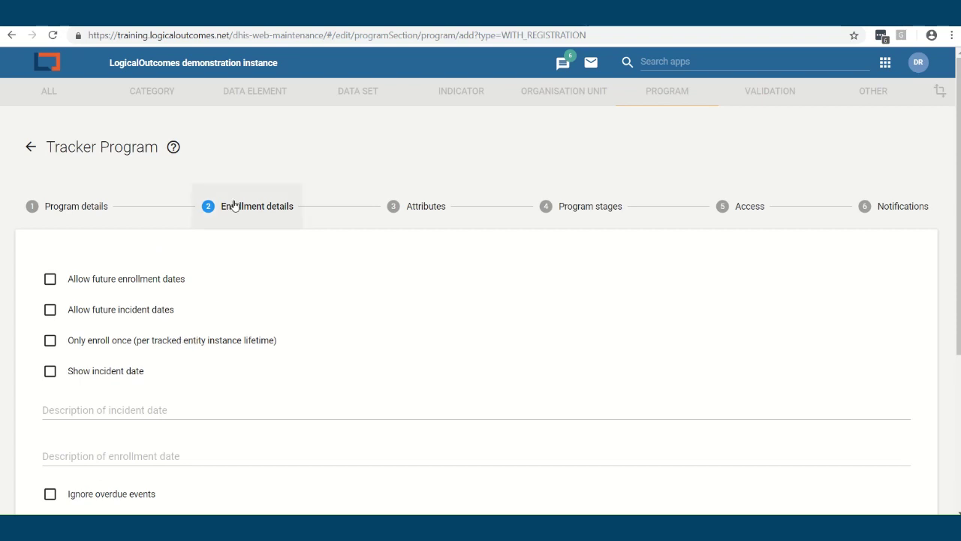
pyautogui.scroll(-3, 247, 316)
pyautogui.scroll(3, 247, 313)
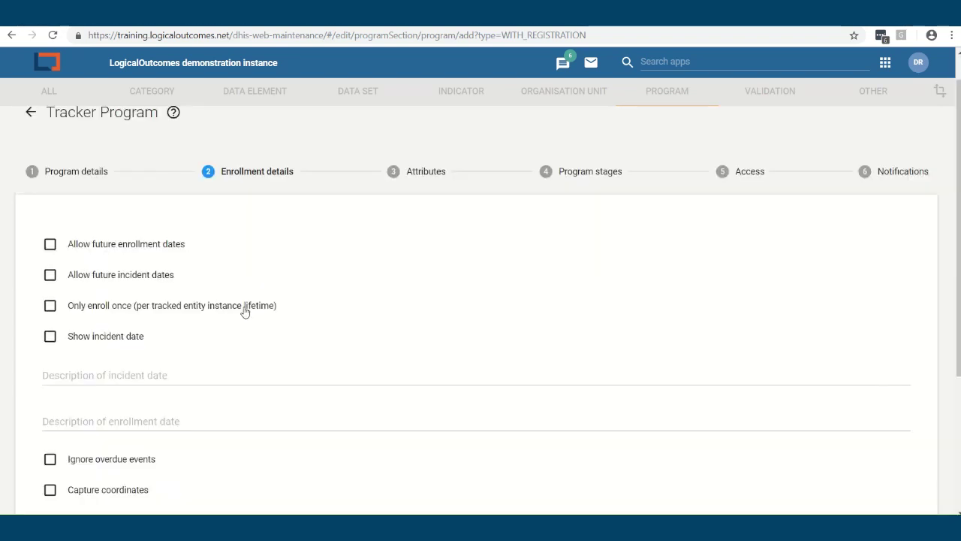
pyautogui.scroll(1, 244, 312)
# Assign Age and Farmer ID as program attributes, then move to Program stages
pyautogui.click(412, 211)
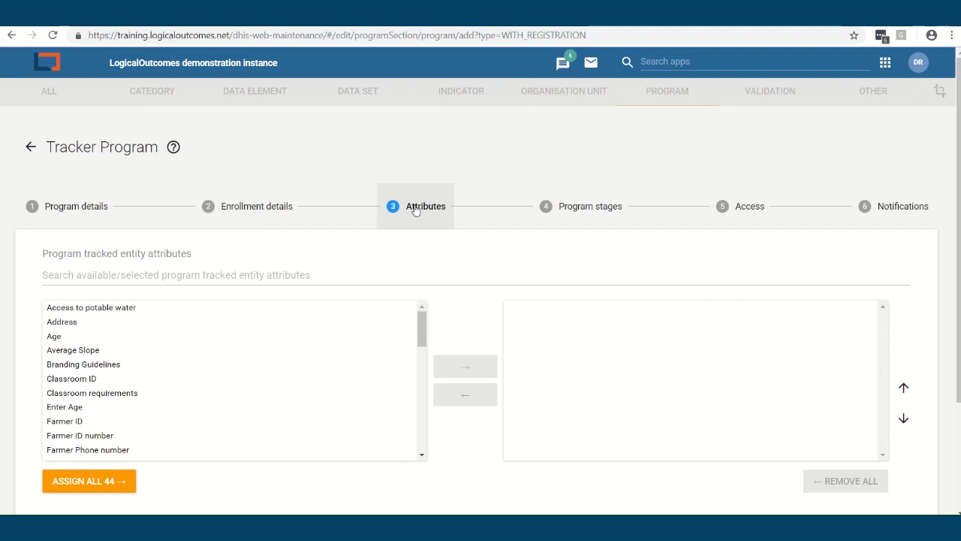
pyautogui.click(60, 336)
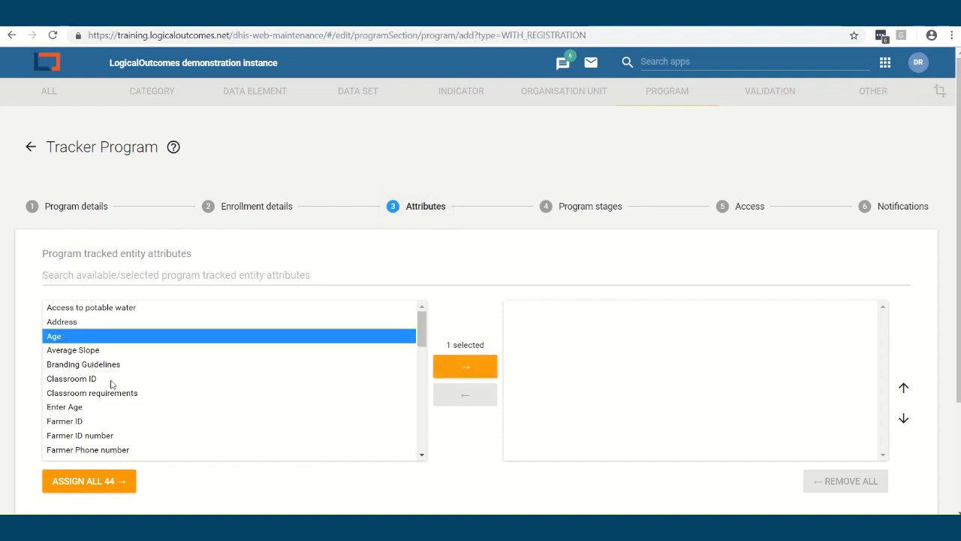
pyautogui.keyDown('ctrl'); pyautogui.click(94, 421); pyautogui.keyUp('ctrl')
pyautogui.click(488, 376)
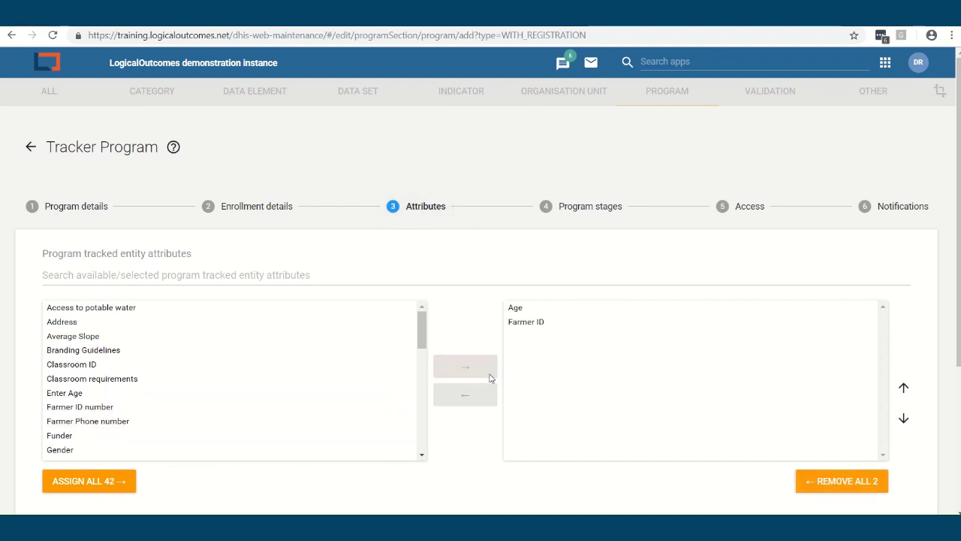
pyautogui.click(573, 211)
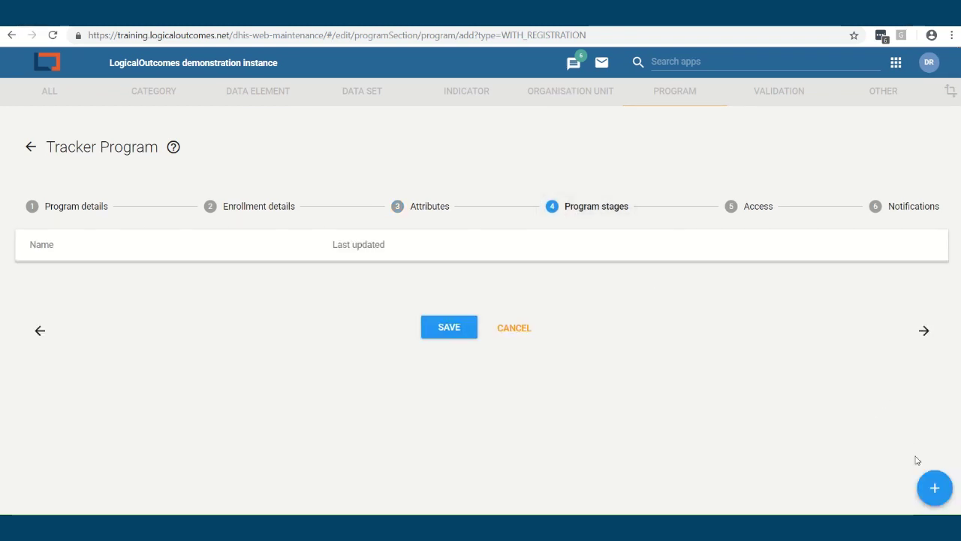
# Add a new program stage, scroll through its Stage Details, then leave the unsaved program
pyautogui.click(935, 489)
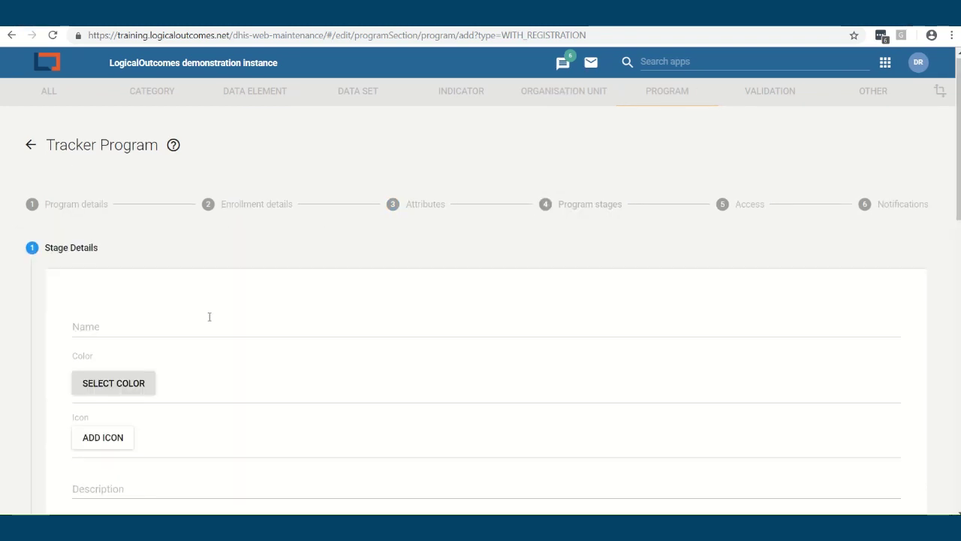
pyautogui.scroll(-2, 209, 317)
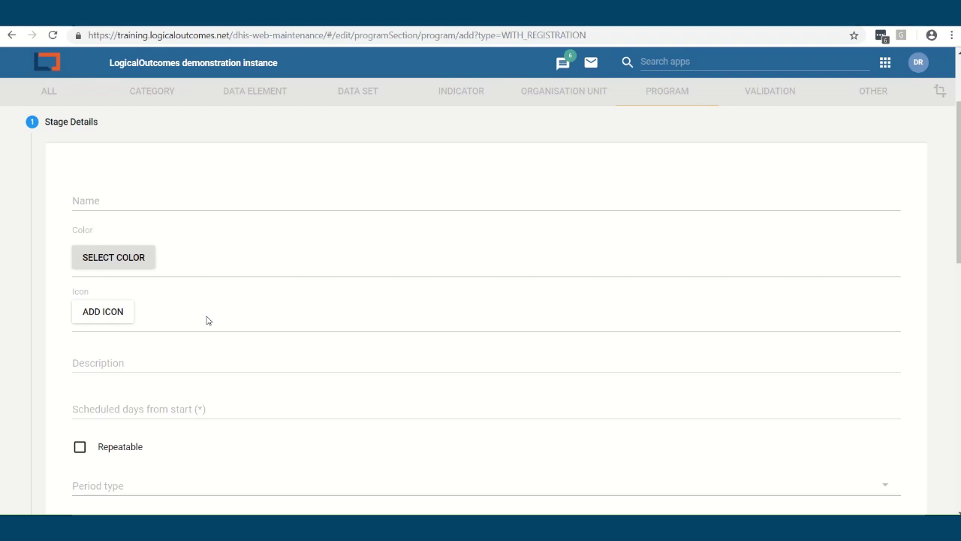
pyautogui.scroll(2, 313, 294)
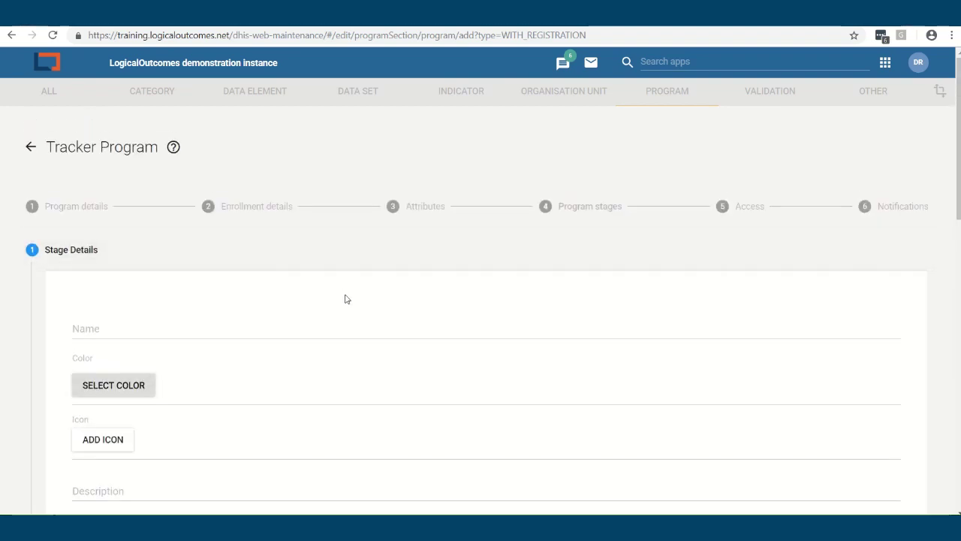
pyautogui.scroll(-1, 346, 299)
pyautogui.scroll(-1, 341, 298)
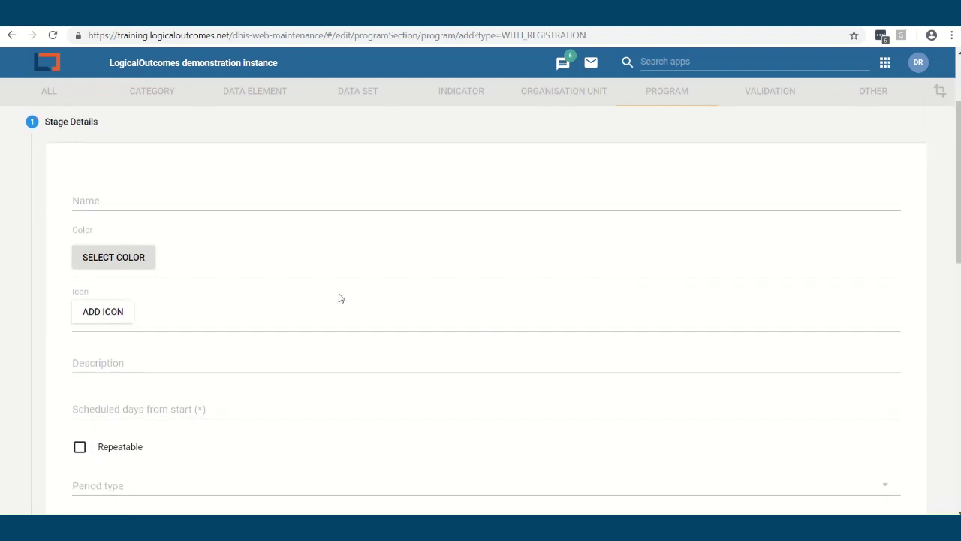
pyautogui.scroll(-4, 339, 298)
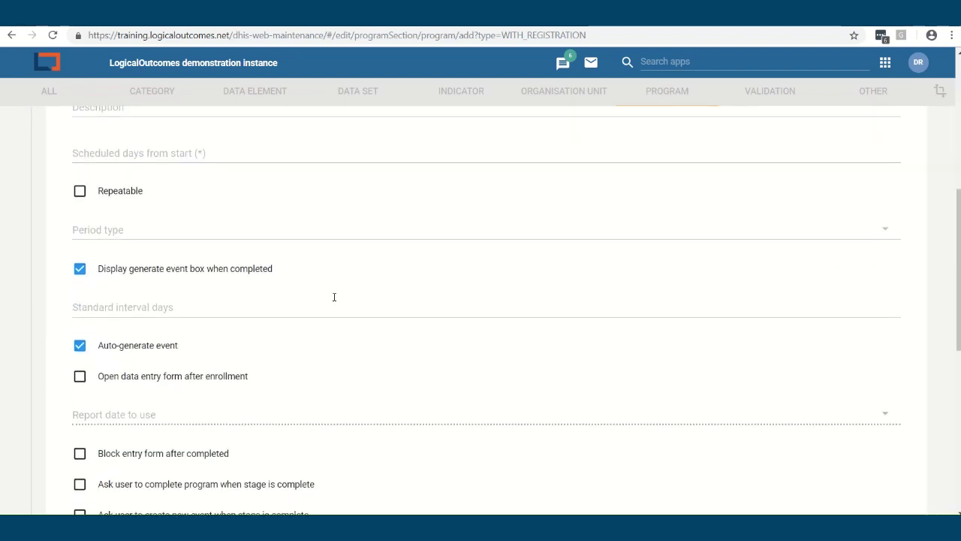
pyautogui.scroll(-2, 334, 297)
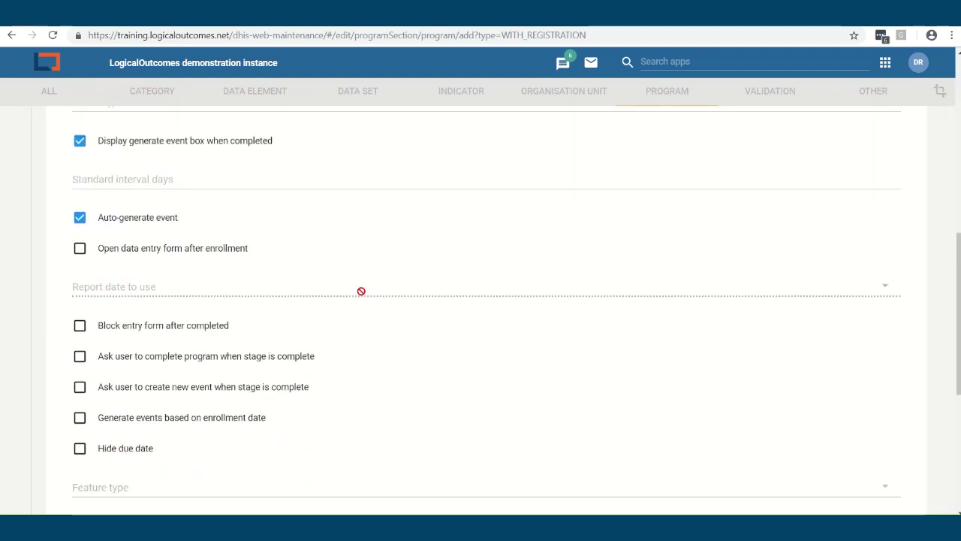
pyautogui.scroll(8, 362, 293)
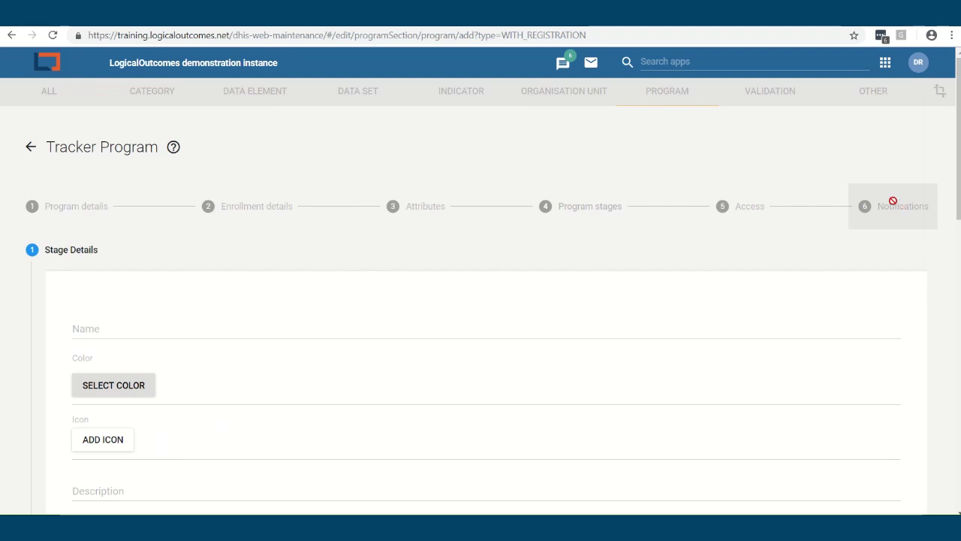
pyautogui.click(30, 147)
# Confirm abandoning the unsaved tracker program with OK
pyautogui.click(537, 112)
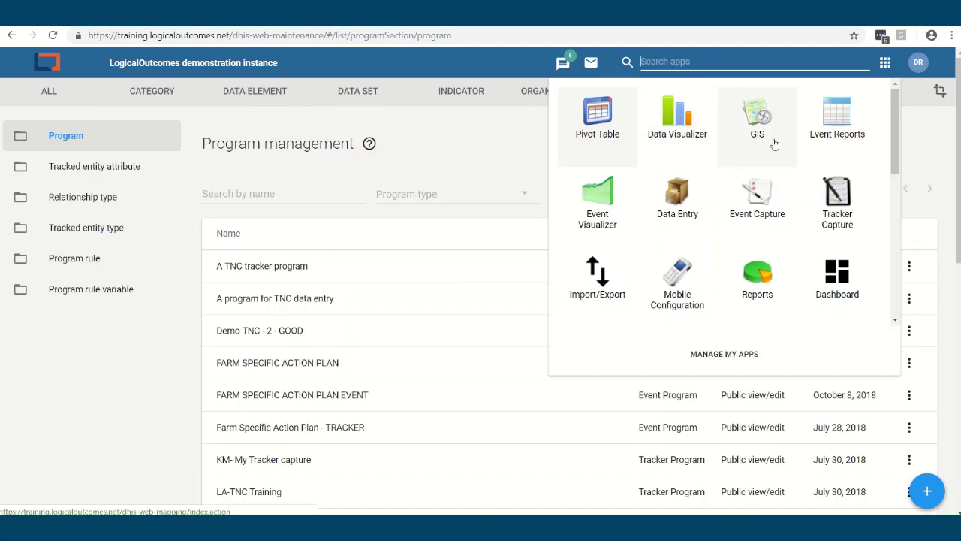
# Launch Pivot Tables and browse the Indicators data type and its groups
pyautogui.click(593, 129)
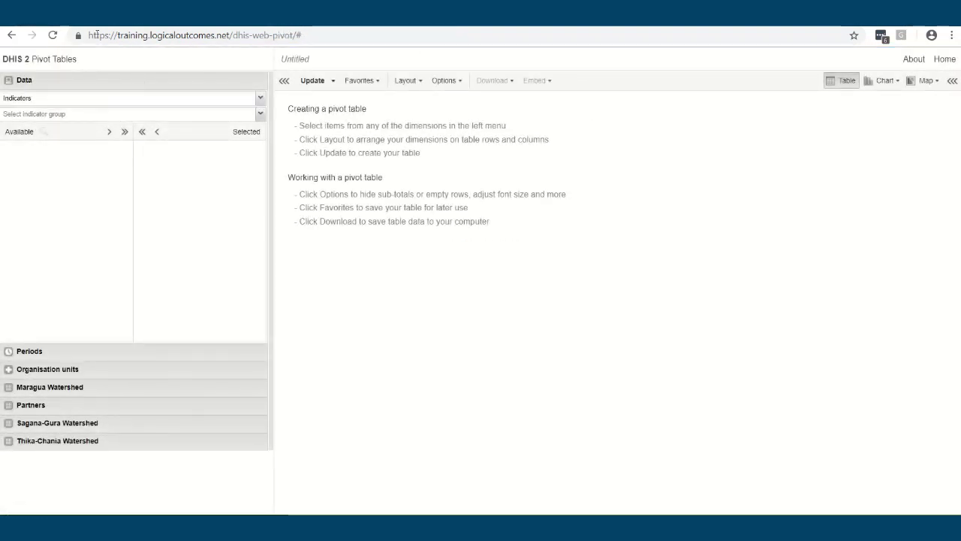
pyautogui.moveTo(117, 35); pyautogui.dragTo(244, 35)
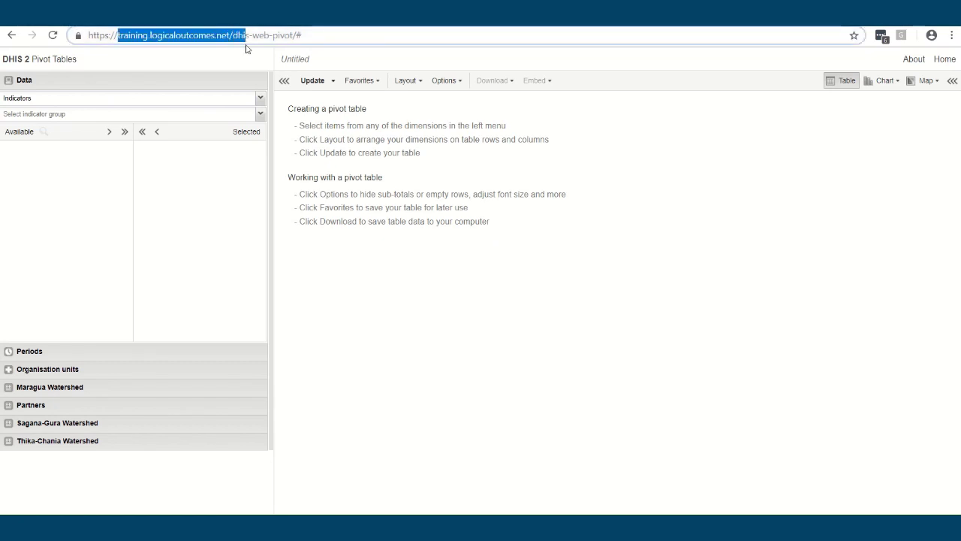
pyautogui.click(260, 99)
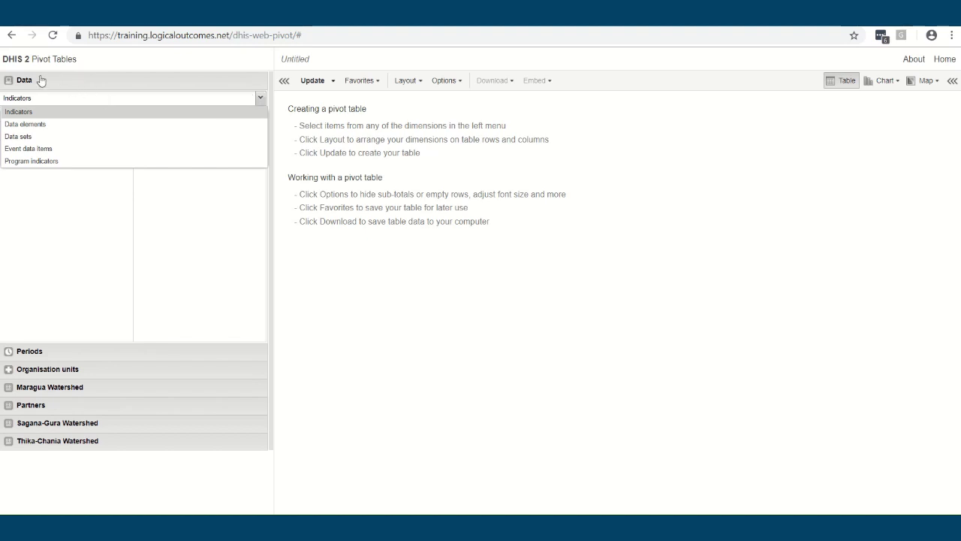
pyautogui.click(27, 112)
pyautogui.click(29, 118)
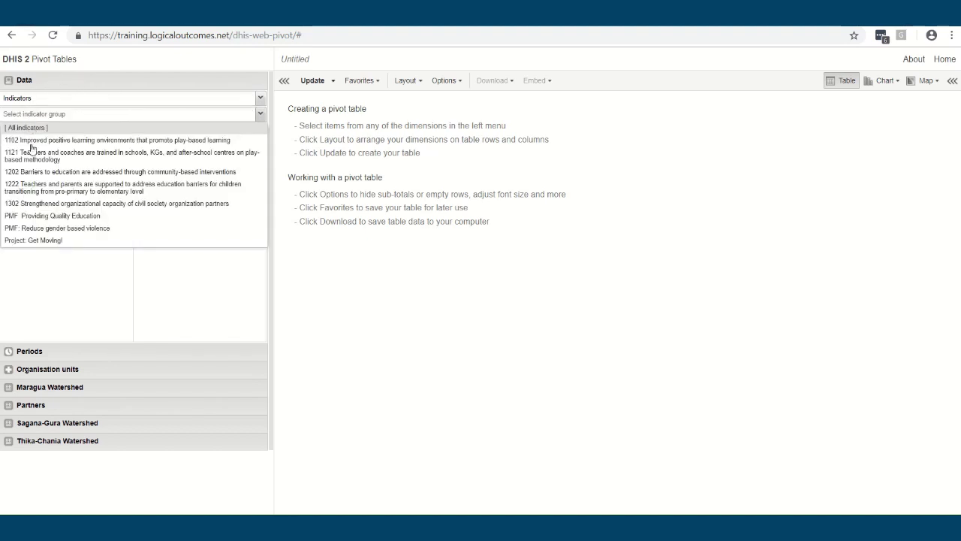
pyautogui.click(54, 264)
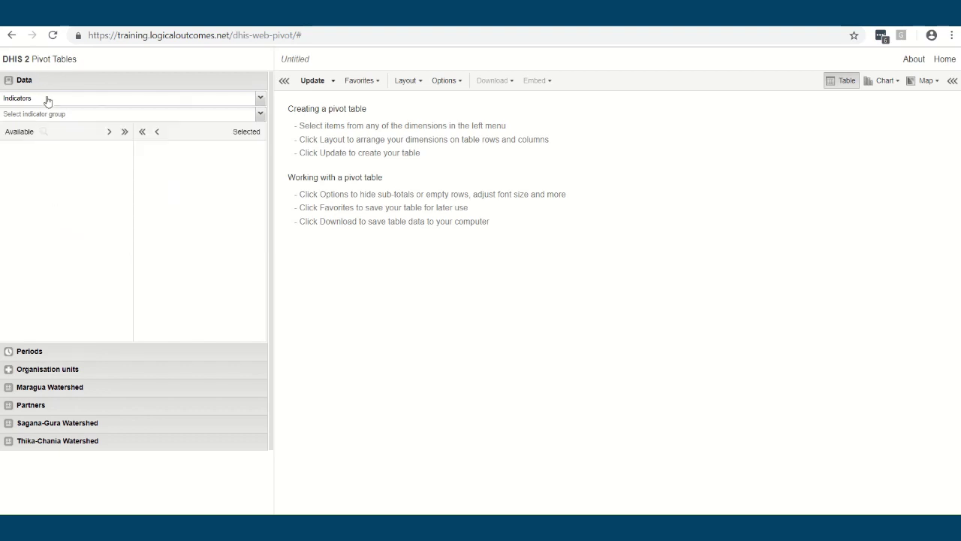
# Look at the Data elements type and its groups, then return to Indicators
pyautogui.click(46, 101)
pyautogui.click(33, 123)
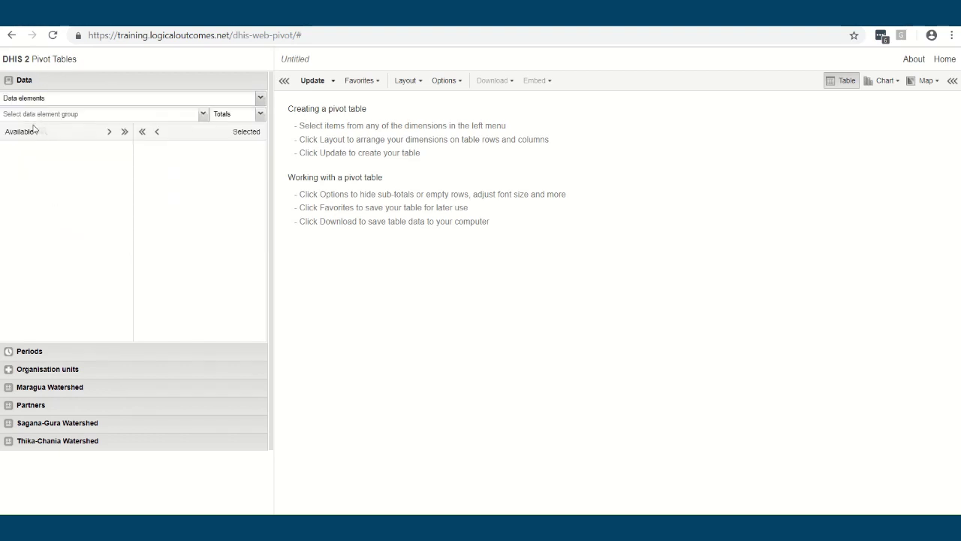
pyautogui.click(73, 165)
pyautogui.click(203, 115)
pyautogui.click(58, 174)
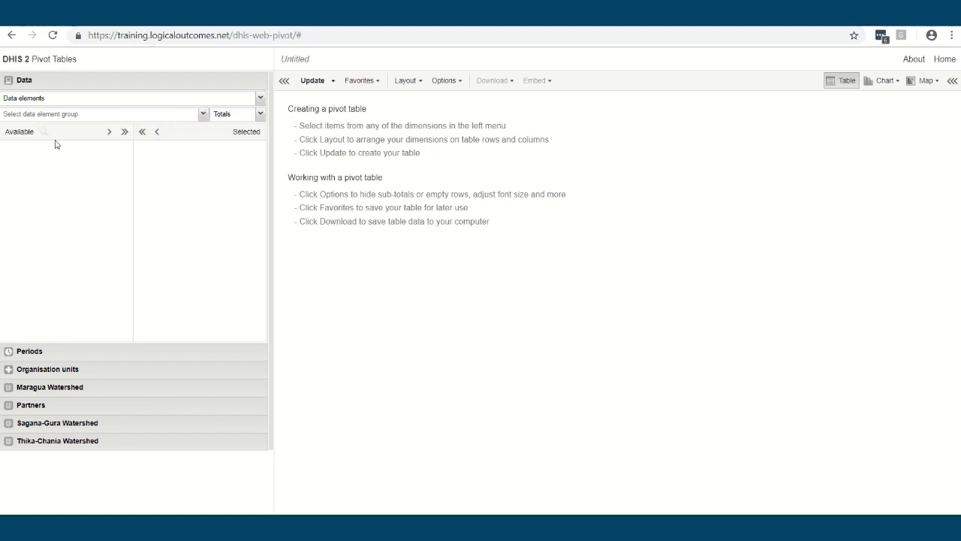
pyautogui.click(45, 103)
pyautogui.click(35, 112)
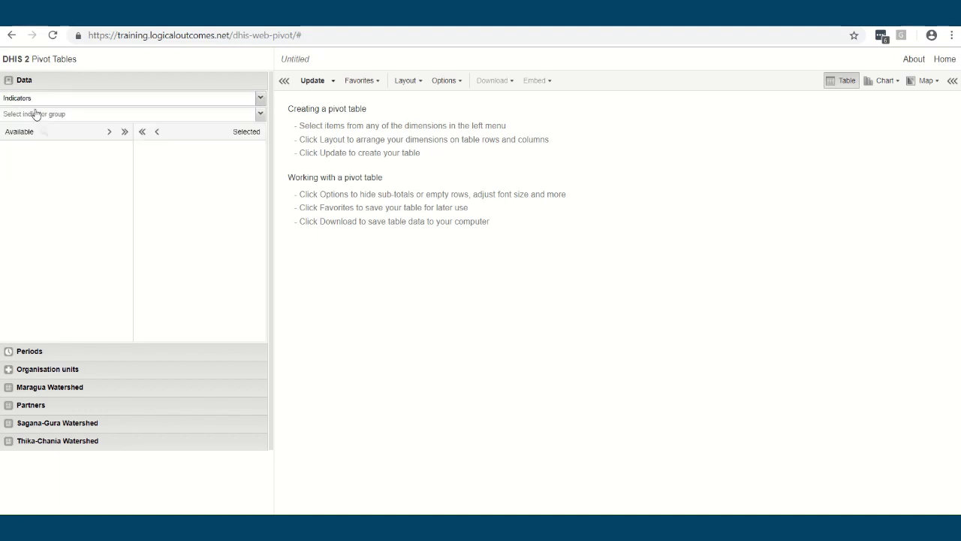
# Select indicator 1222.2 # of parents attending meetings with teachers from group 'Project: Get Moving!'
pyautogui.click(88, 114)
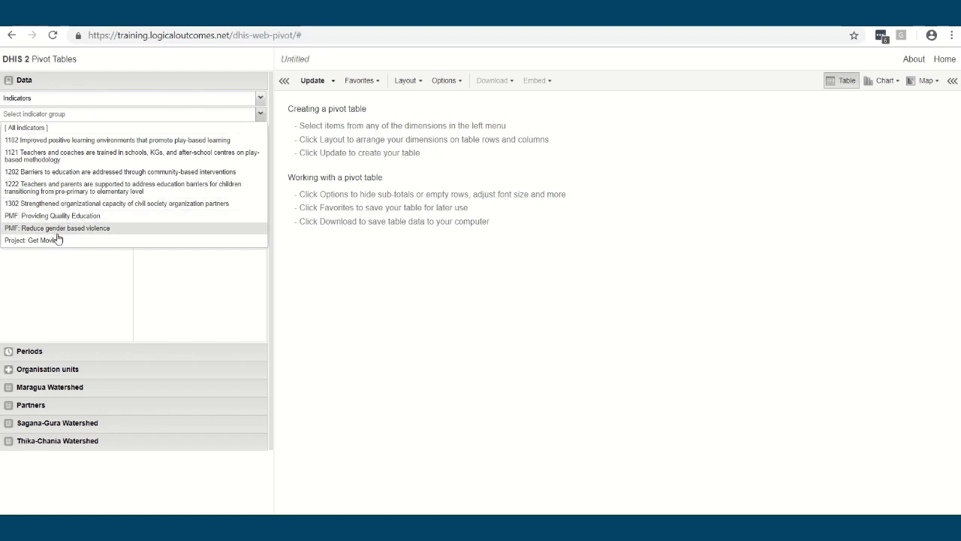
pyautogui.click(58, 239)
pyautogui.click(89, 148)
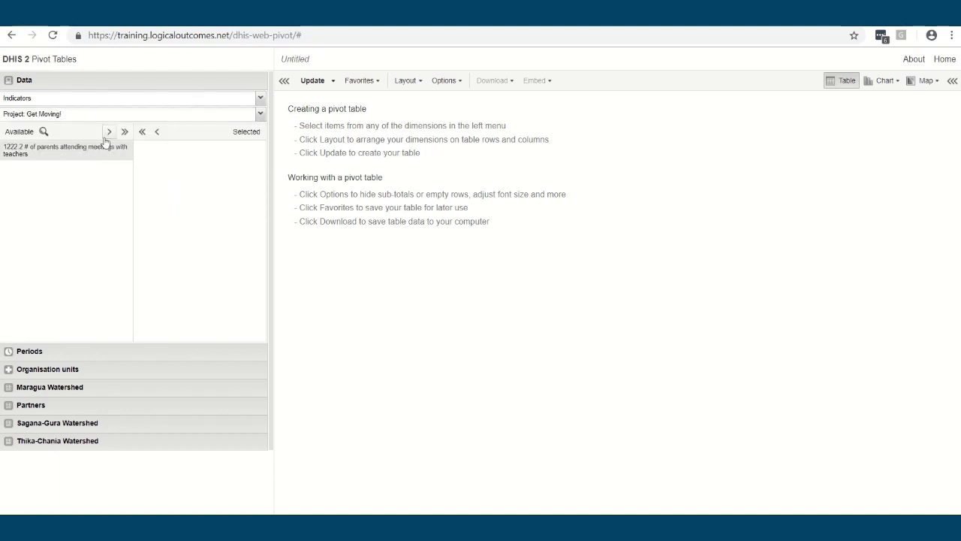
pyautogui.click(109, 131)
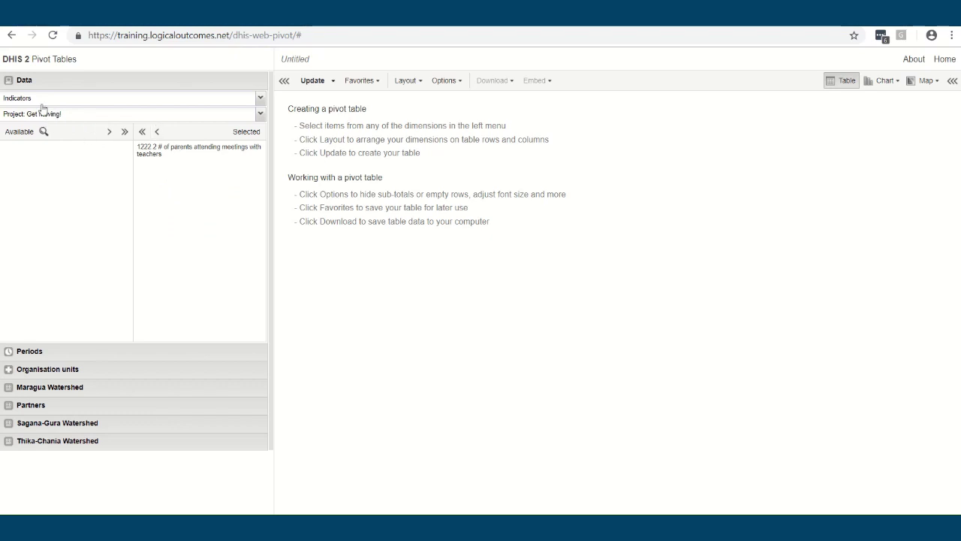
pyautogui.click(79, 351)
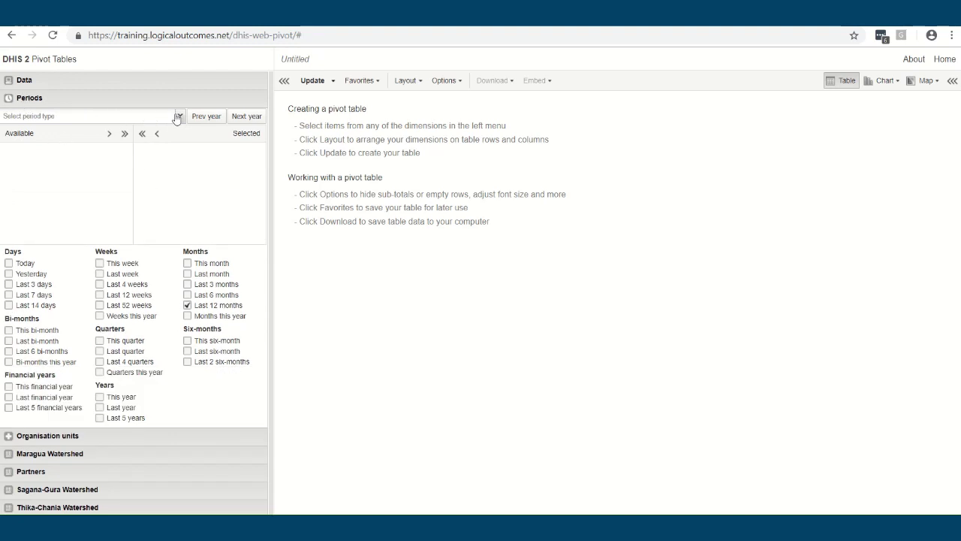
# Include Last year as a relative period for the table
pyautogui.click(177, 117)
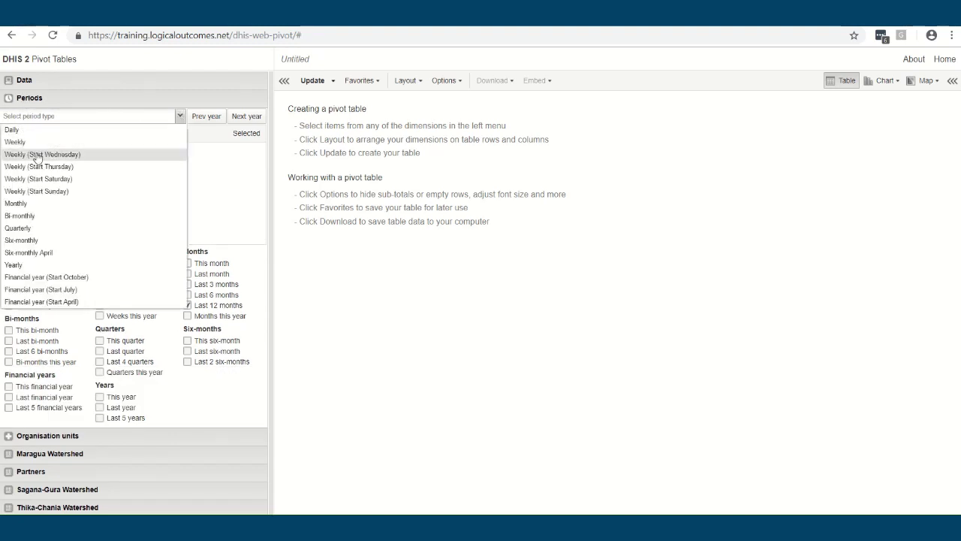
pyautogui.click(251, 222)
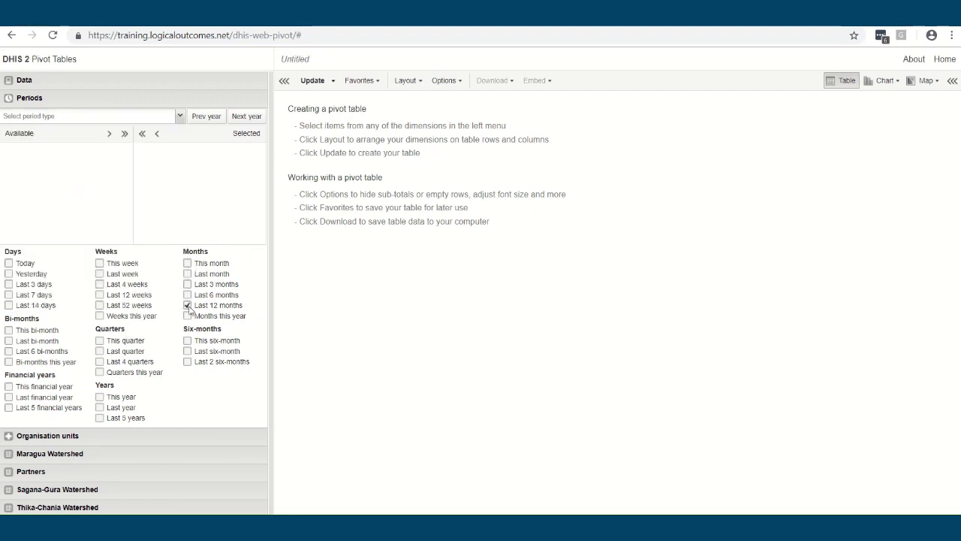
pyautogui.click(99, 408)
# Expand Ethiopia > Afar Region > Afar in the organisation unit tree
pyautogui.click(81, 436)
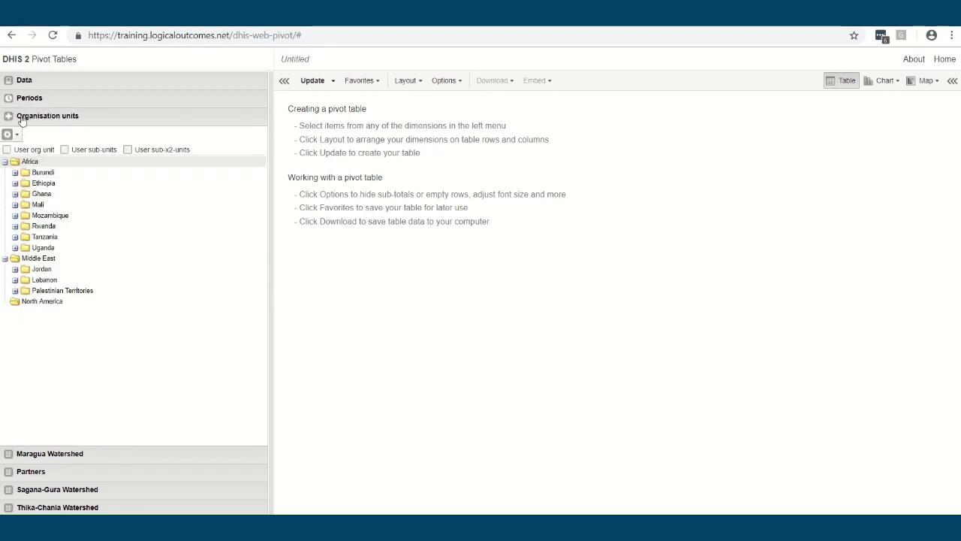
pyautogui.click(8, 134)
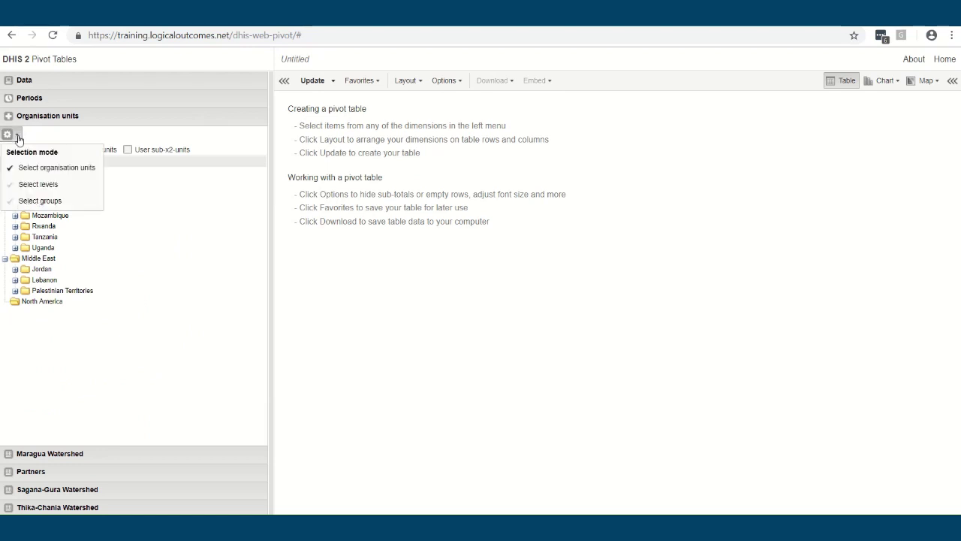
pyautogui.click(55, 169)
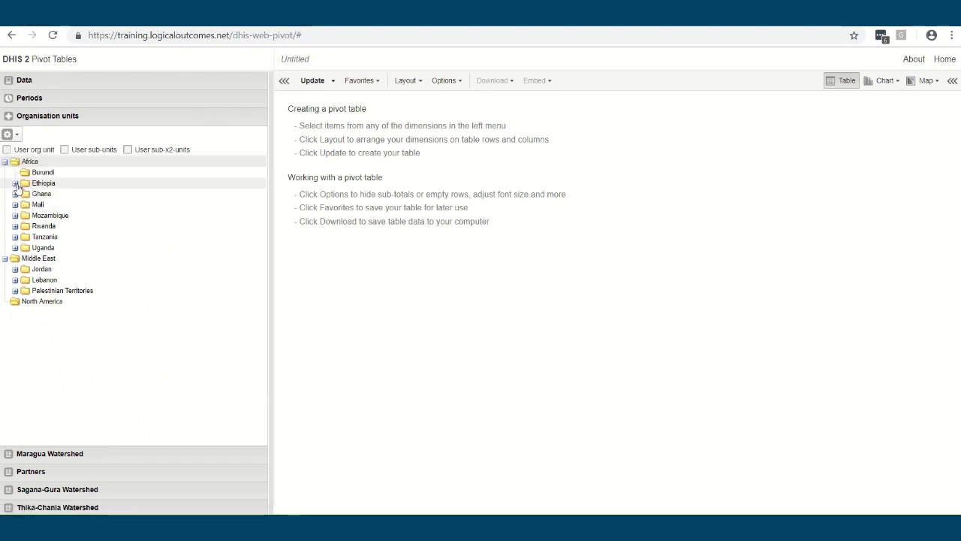
pyautogui.click(15, 182)
pyautogui.click(25, 194)
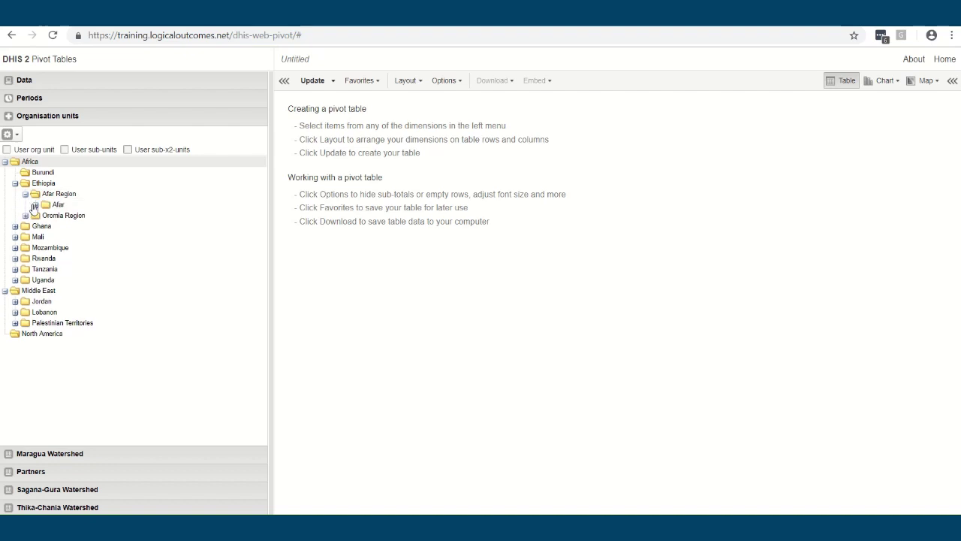
pyautogui.click(35, 204)
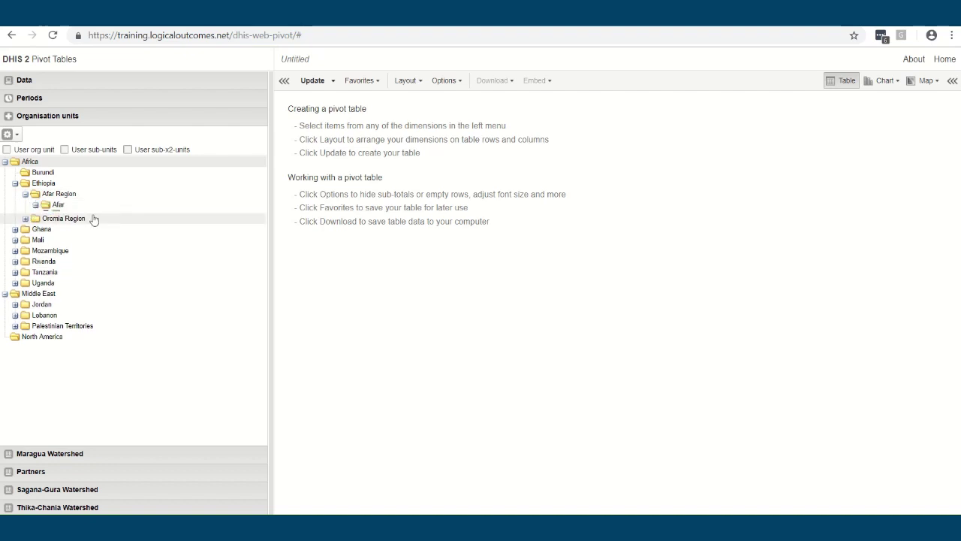
# Try by-level (Field Office) and by-group org unit selection, then update the table for Africa
pyautogui.click(9, 134)
pyautogui.click(50, 183)
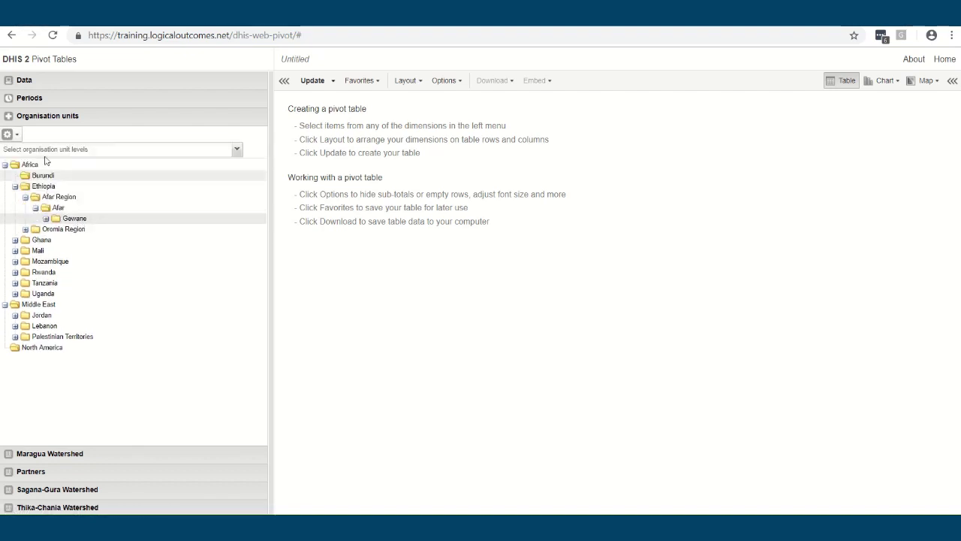
pyautogui.click(70, 150)
pyautogui.click(79, 212)
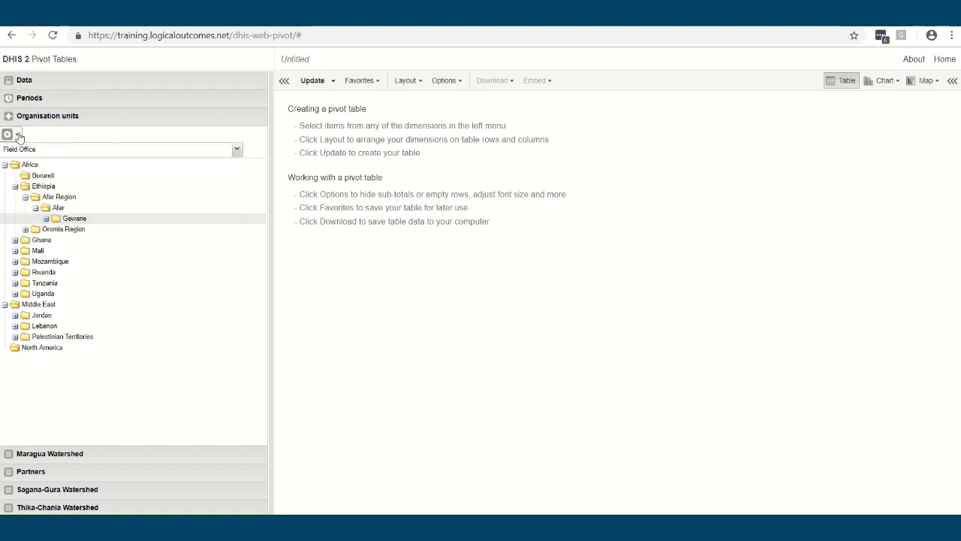
pyautogui.click(9, 134)
pyautogui.click(42, 203)
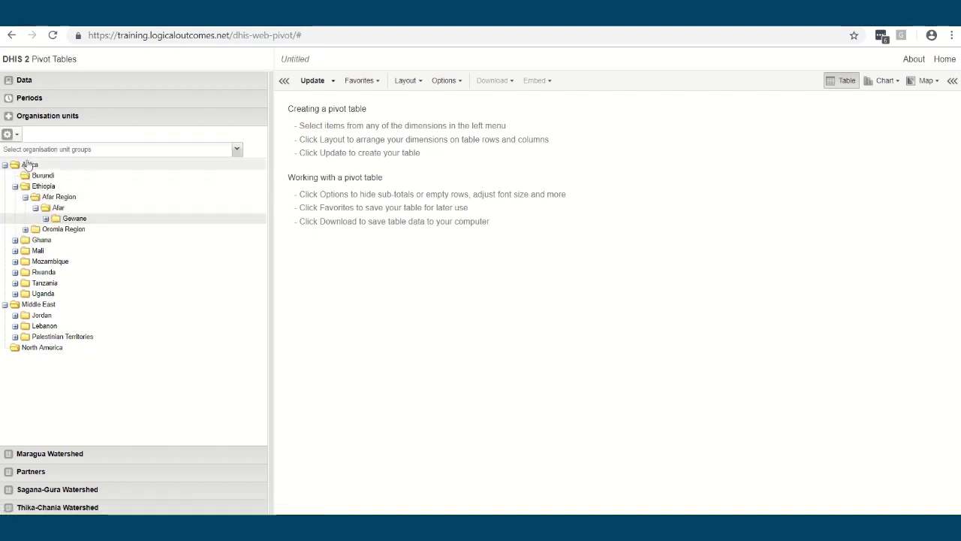
pyautogui.click(66, 151)
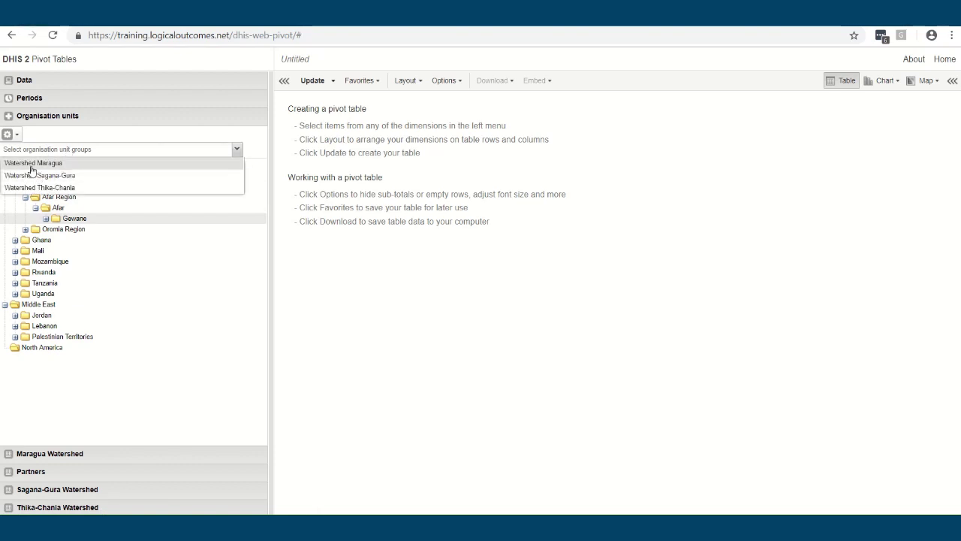
pyautogui.click(79, 150)
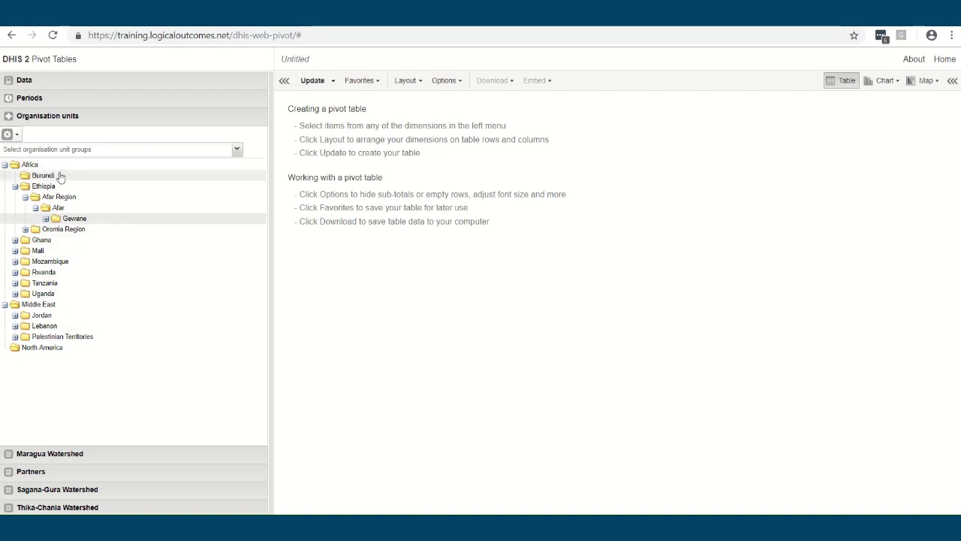
pyautogui.scroll(-1, 166, 128)
pyautogui.click(314, 81)
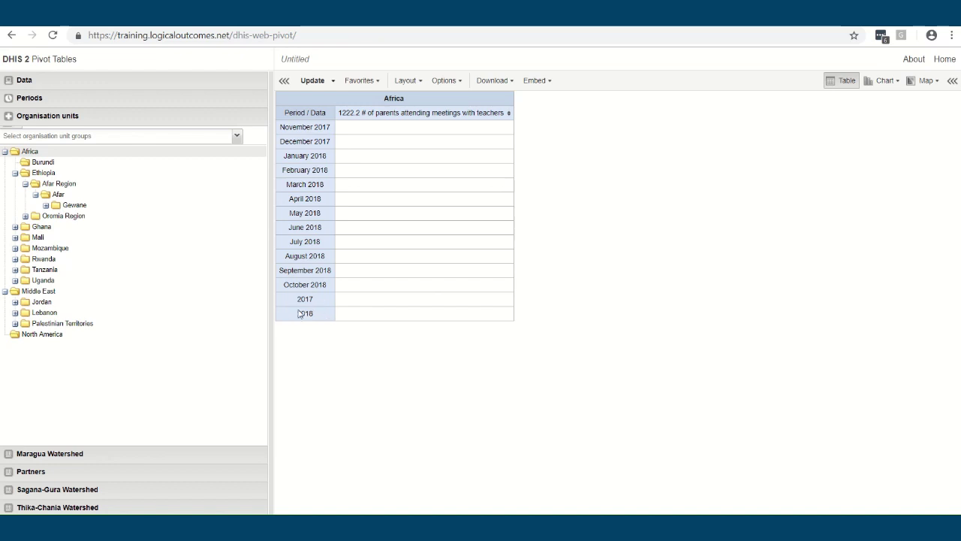
# Refresh the table to only 2017 and 2018 rows and save it as favourite 'Report Template A'
pyautogui.click(44, 98)
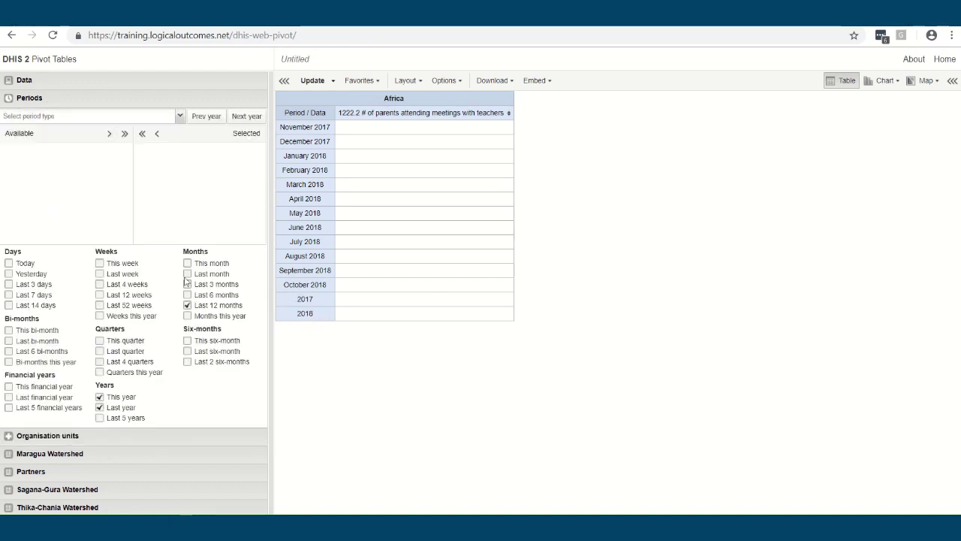
pyautogui.click(311, 80)
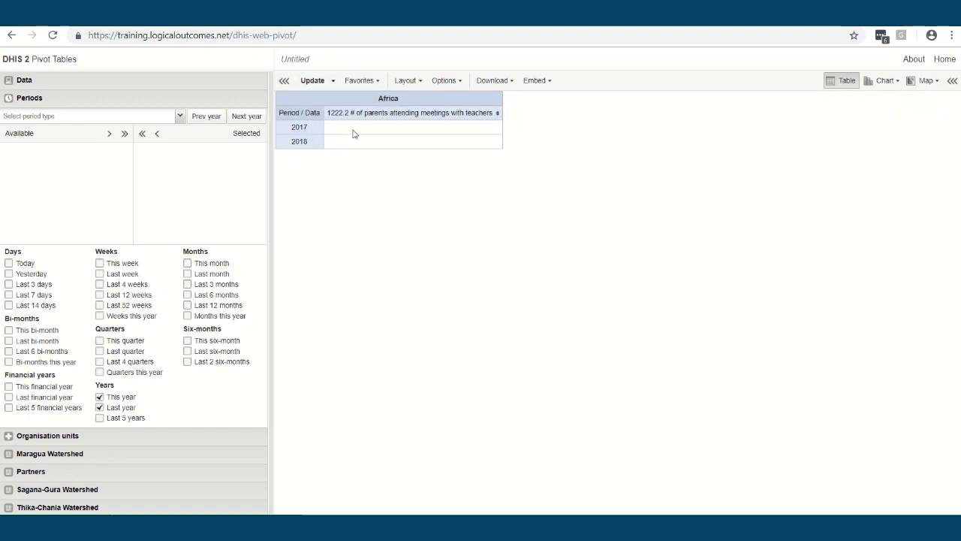
pyautogui.click(357, 80)
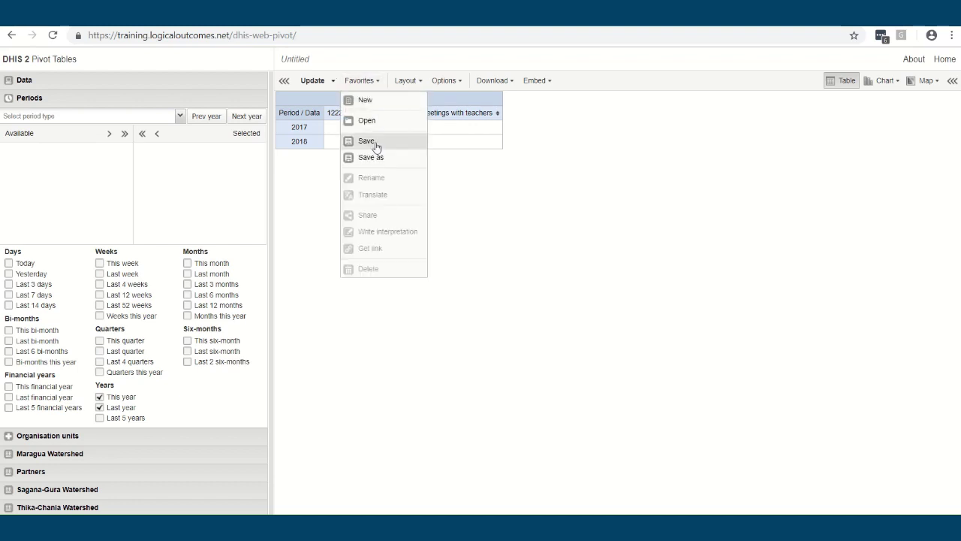
pyautogui.click(373, 157)
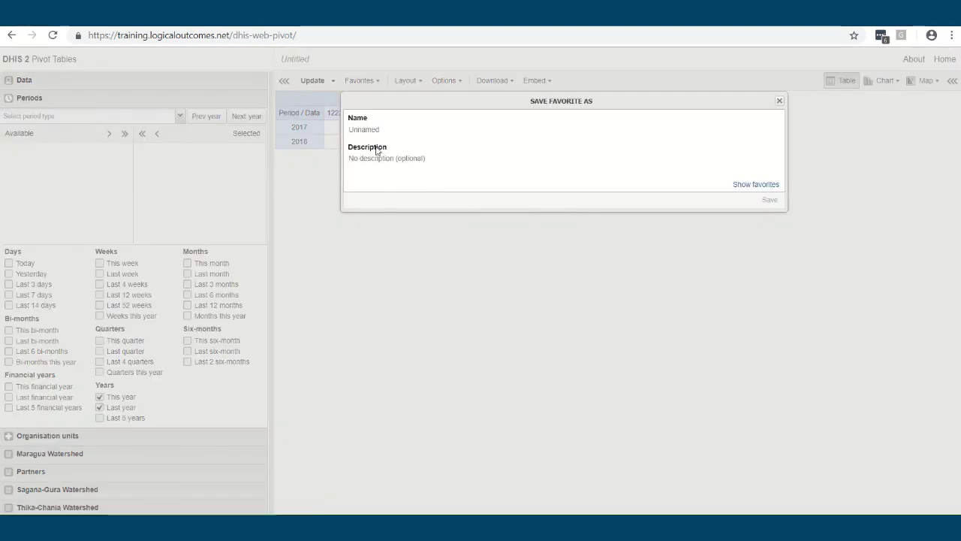
pyautogui.write('Report Template A')
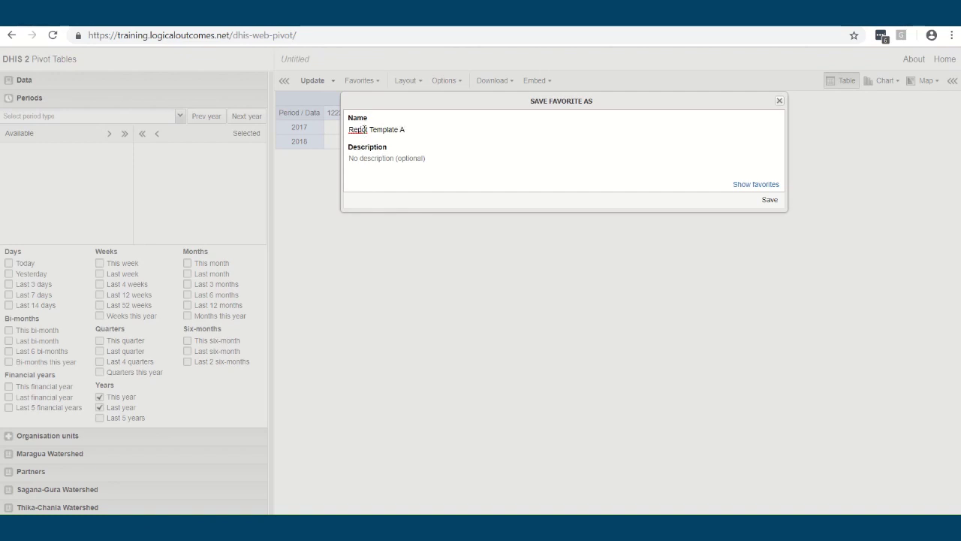
pyautogui.click(769, 201)
pyautogui.click(377, 83)
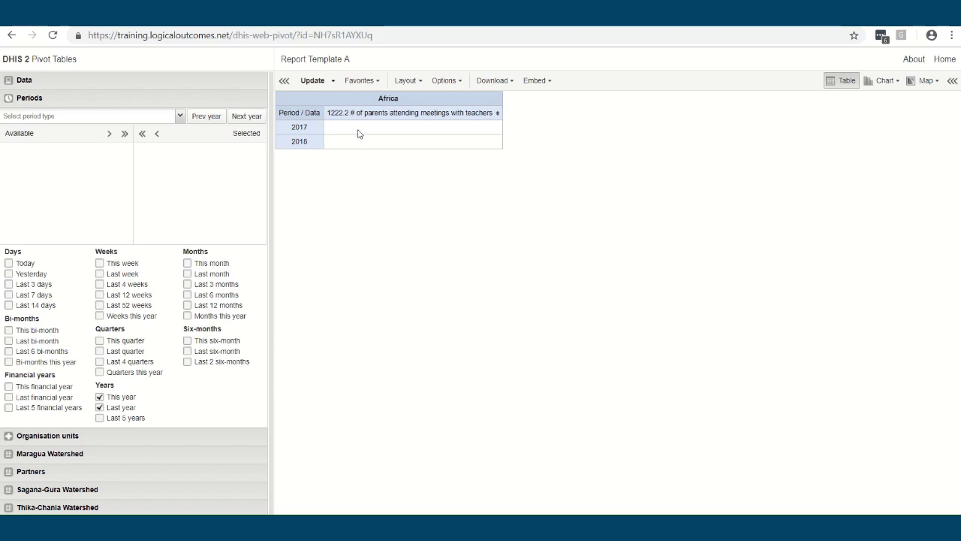
# Look through the Download format options without downloading anything
pyautogui.click(488, 82)
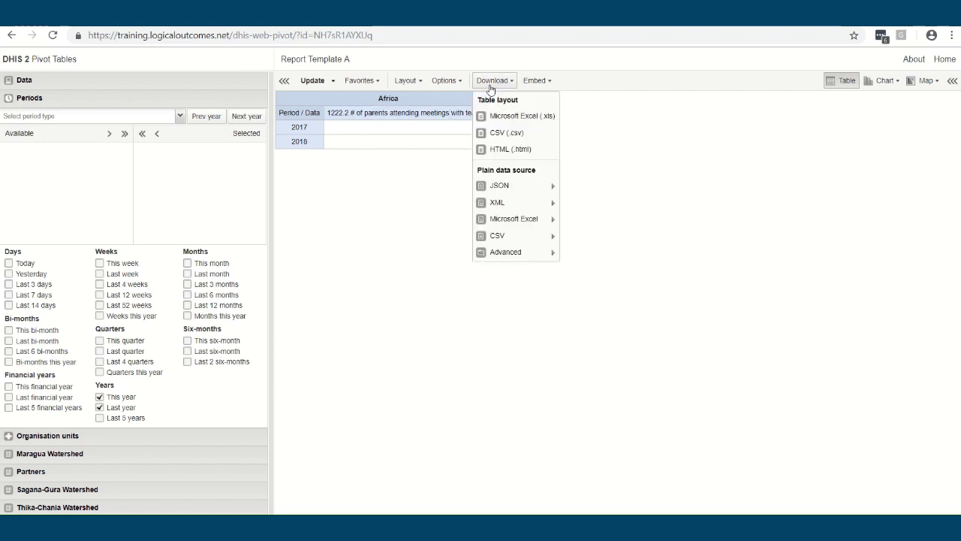
pyautogui.moveTo(538, 221)
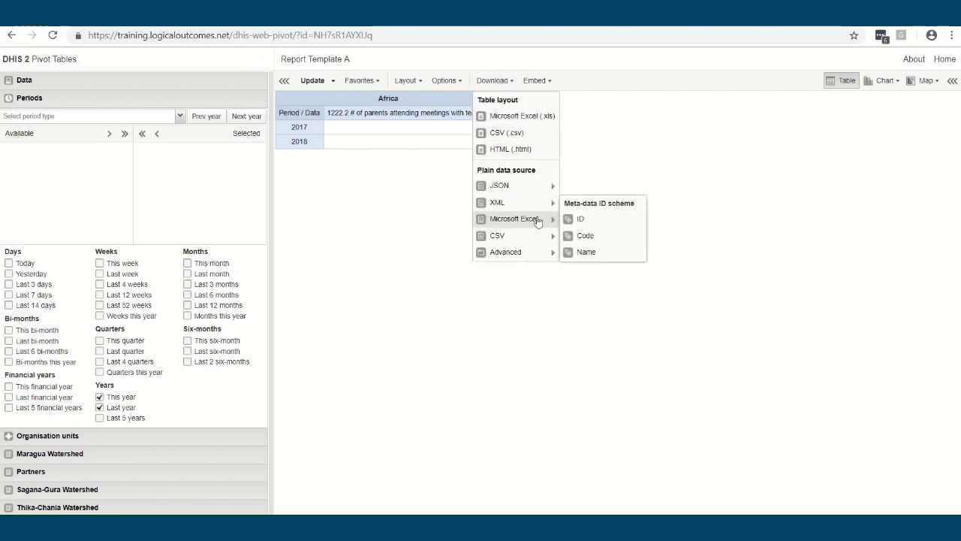
pyautogui.moveTo(529, 263)
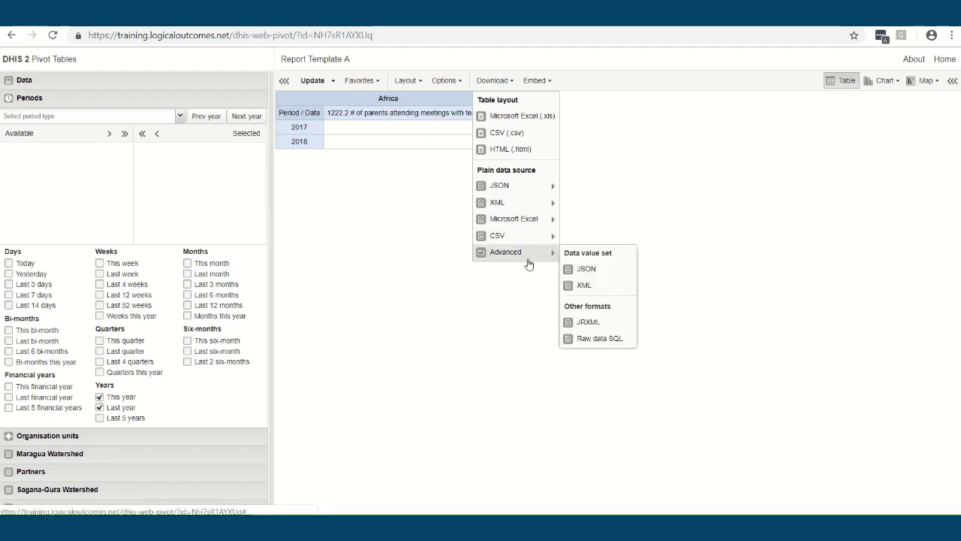
pyautogui.click(654, 188)
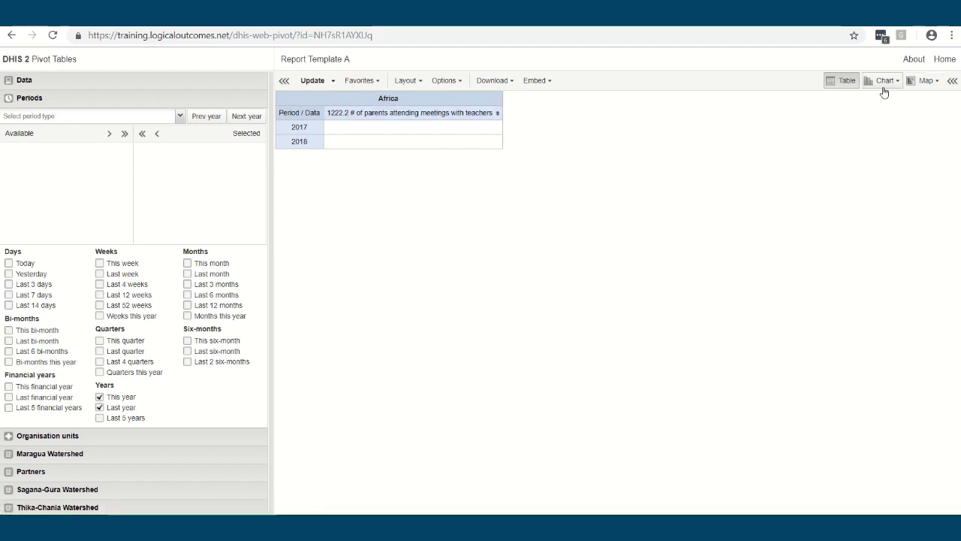
# Switch to Data Visualizer and load favourite '1121.3a Male teachers trained 2017-2018 comparison'
pyautogui.click(884, 81)
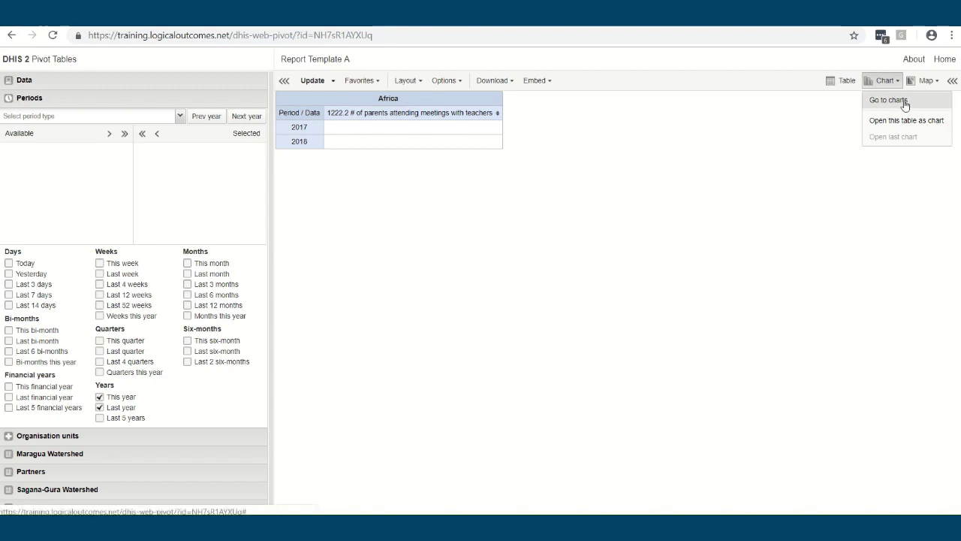
pyautogui.click(889, 100)
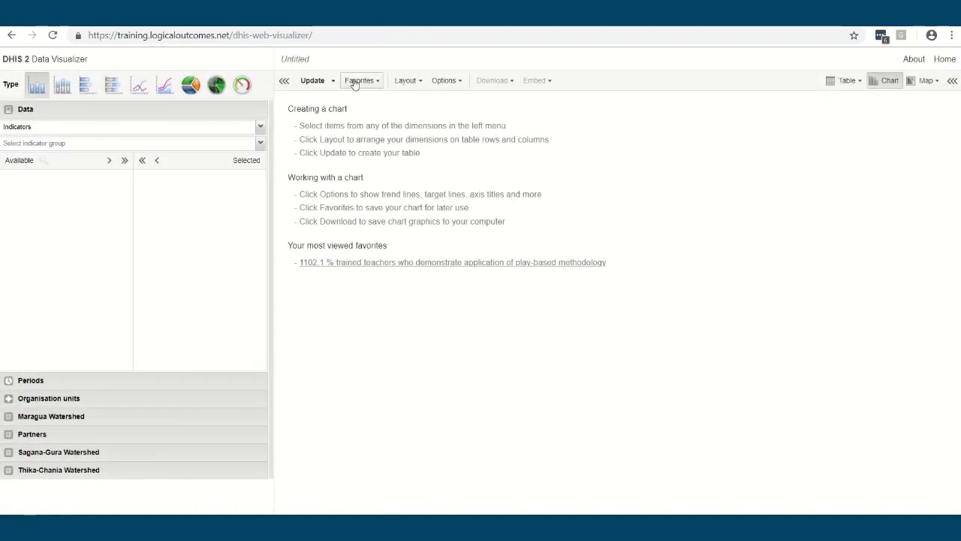
pyautogui.click(358, 81)
pyautogui.click(379, 120)
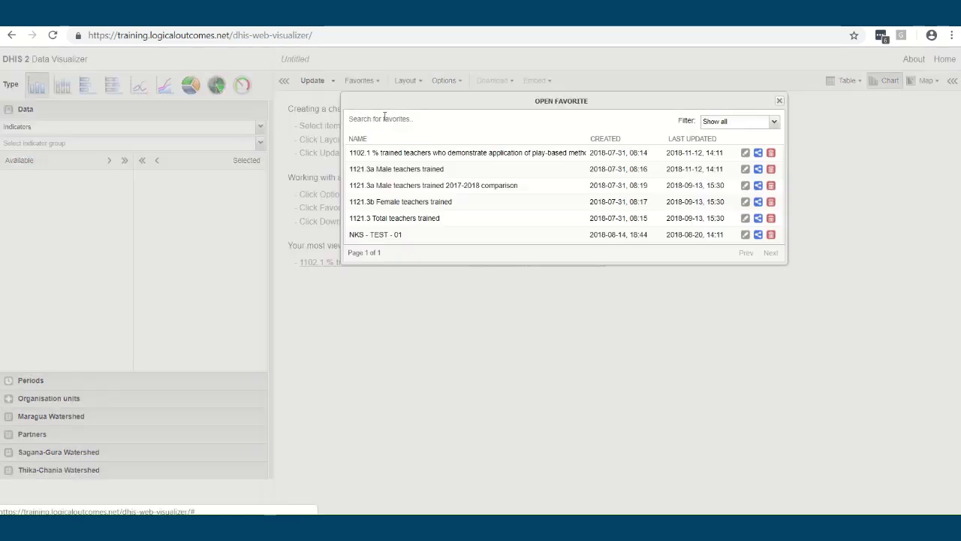
pyautogui.click(443, 186)
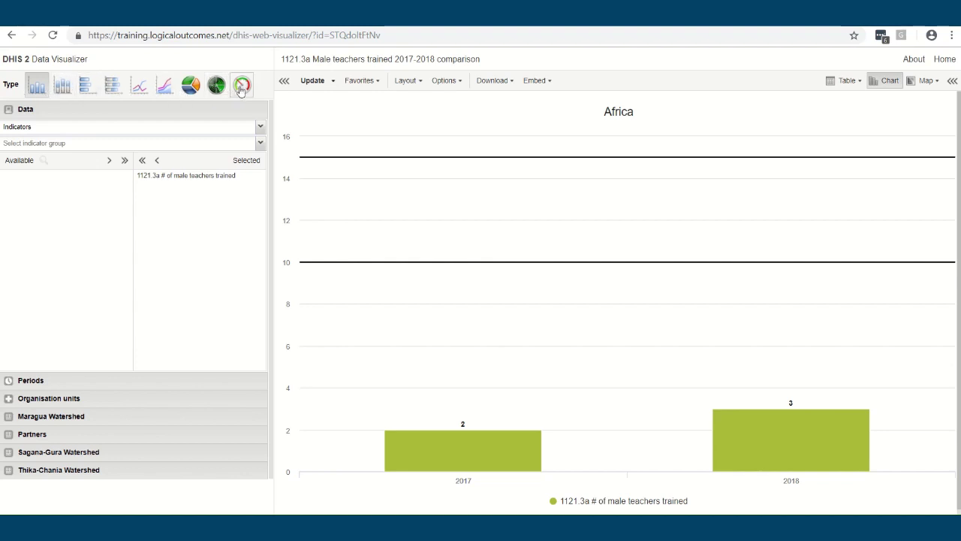
# Try stacked column, horizontal bar and line chart types, settling on a pie
pyautogui.click(63, 85)
pyautogui.click(87, 85)
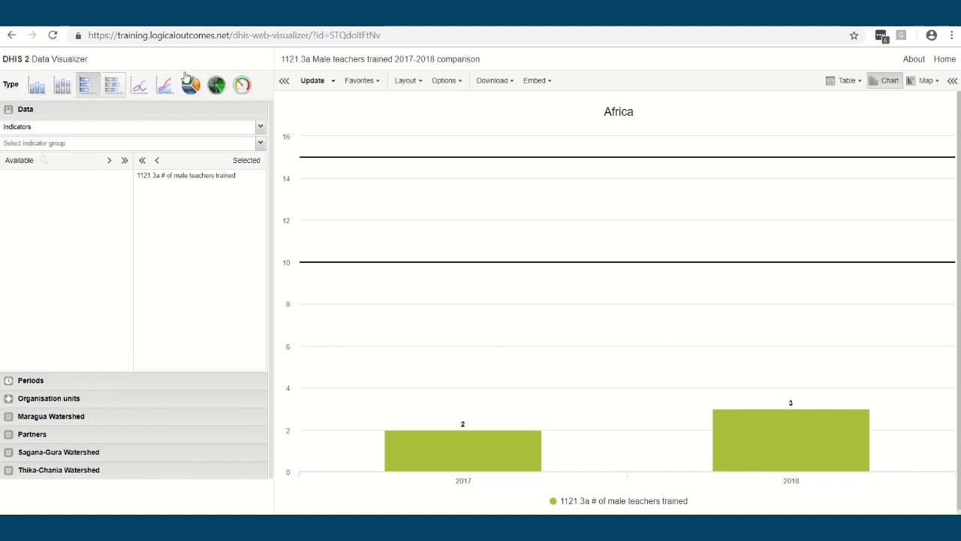
pyautogui.click(306, 81)
pyautogui.click(139, 86)
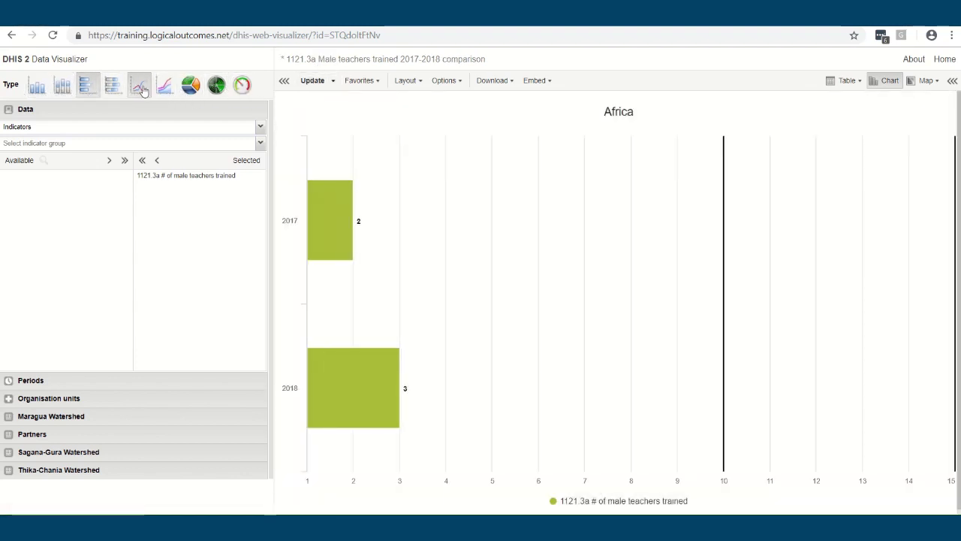
pyautogui.click(305, 83)
pyautogui.click(191, 84)
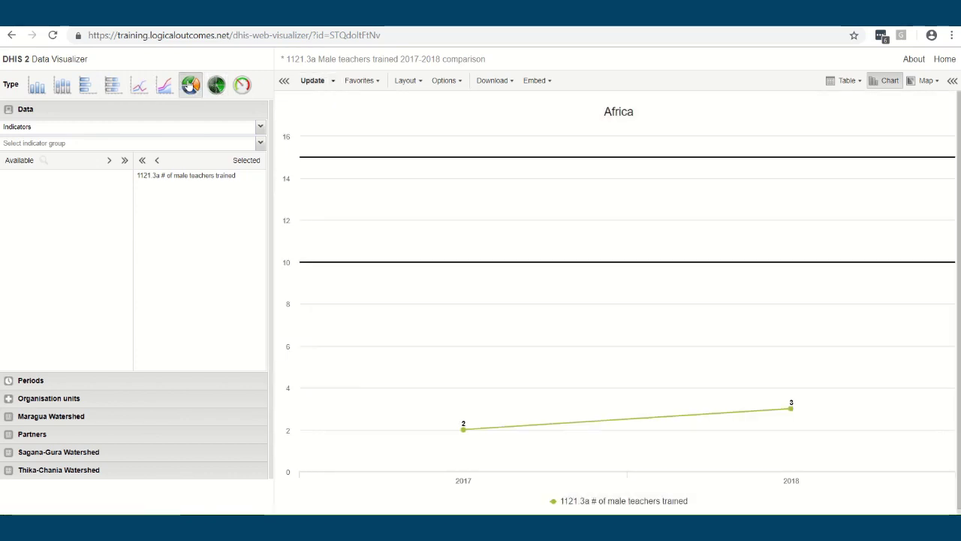
pyautogui.click(306, 84)
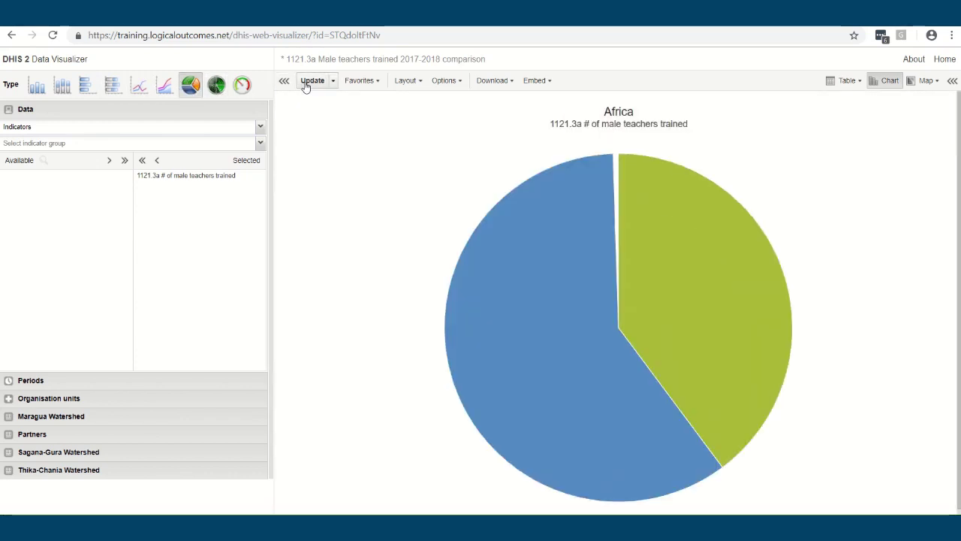
# Add Burundi alongside Ethiopia and Ghana, redraw the pie, and open Layout settings
pyautogui.click(64, 381)
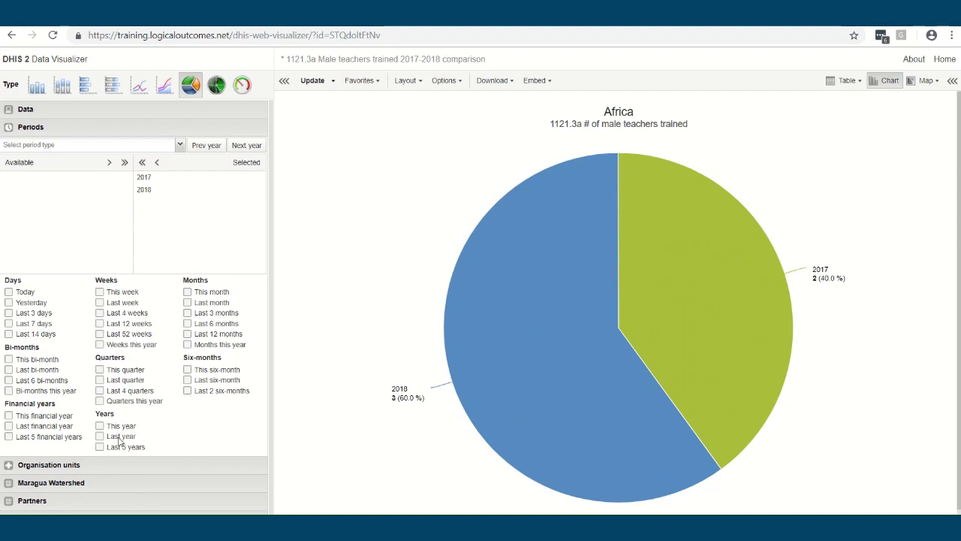
pyautogui.click(312, 80)
pyautogui.click(81, 466)
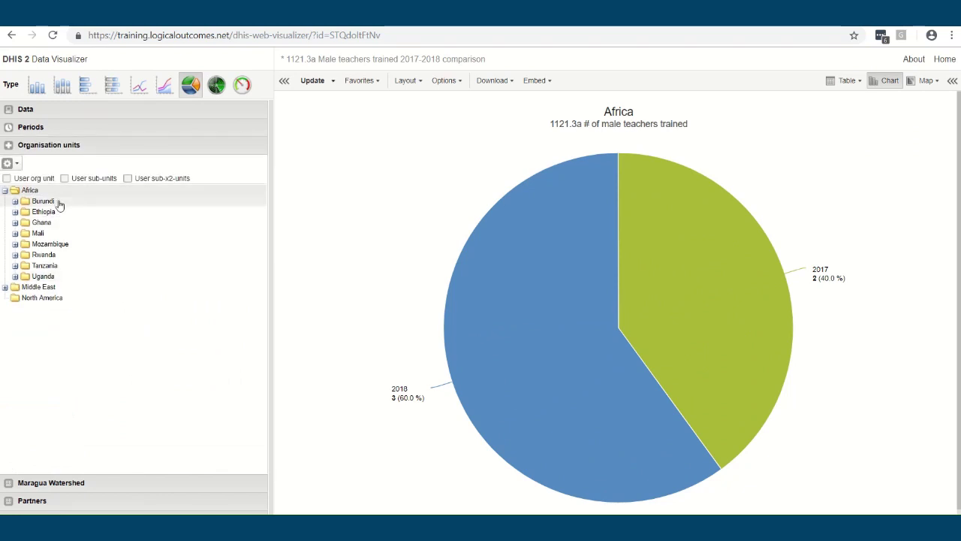
pyautogui.scroll(-1, 57, 206)
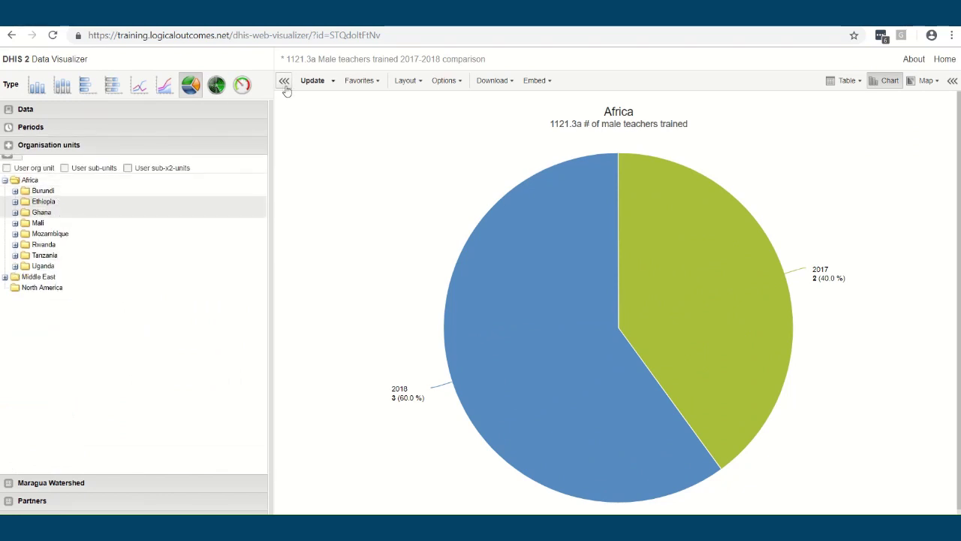
pyautogui.keyDown('ctrl'); pyautogui.click(60, 192); pyautogui.keyUp('ctrl')
pyautogui.click(313, 81)
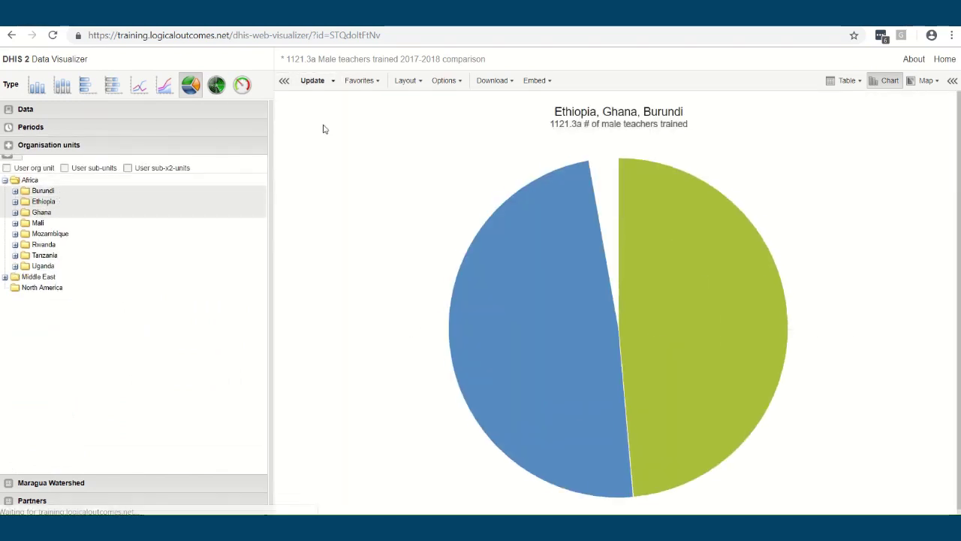
pyautogui.click(410, 85)
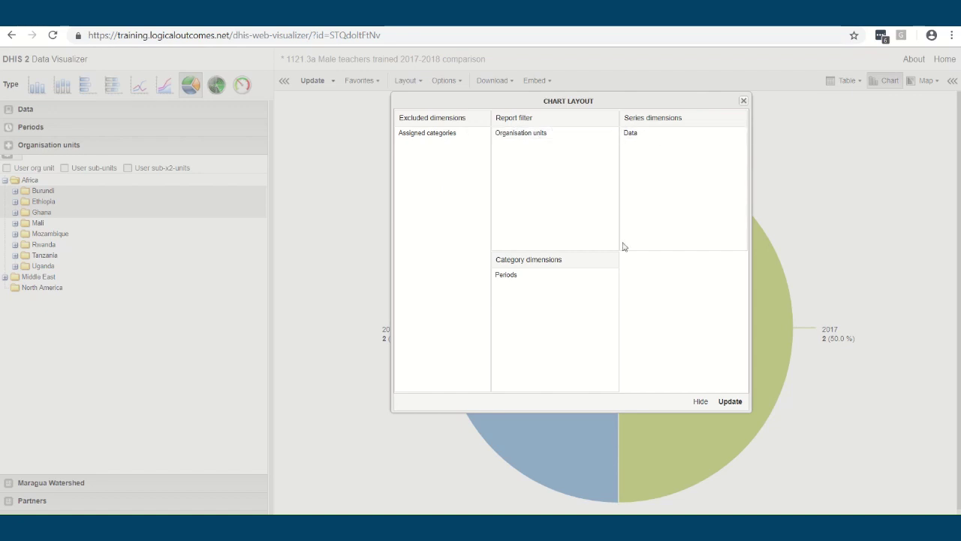
# Close the layout settings, apply Chart Options to the pie chart, and dismiss Favorites unsaved
pyautogui.click(743, 100)
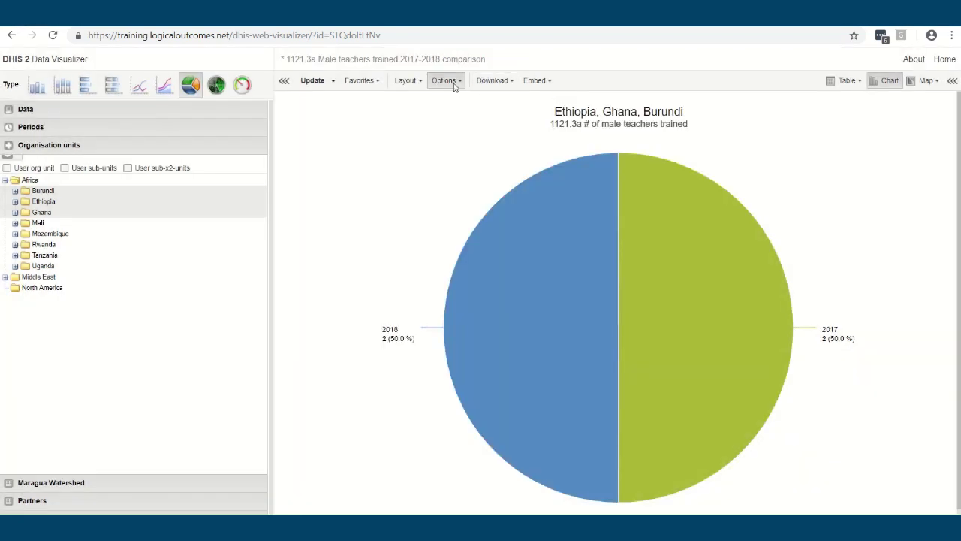
pyautogui.click(445, 81)
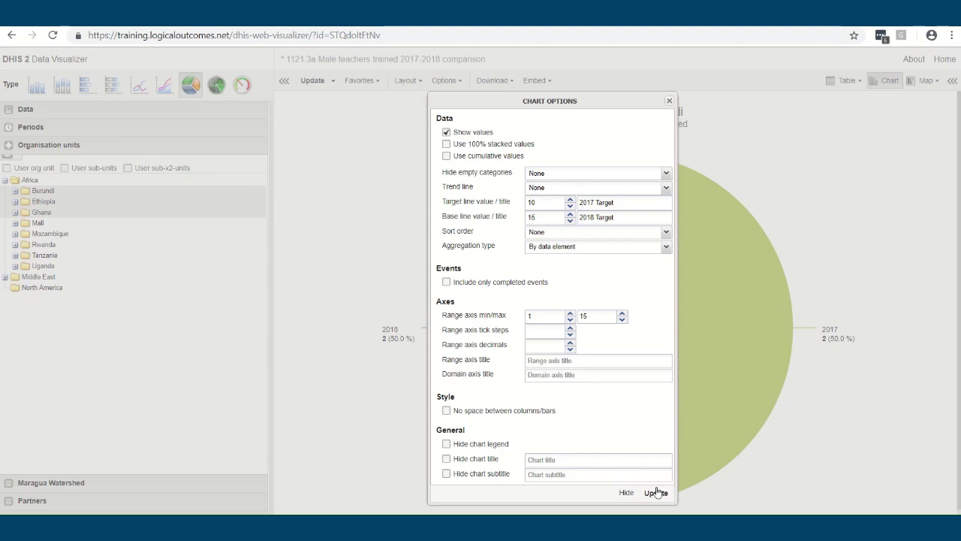
pyautogui.click(669, 103)
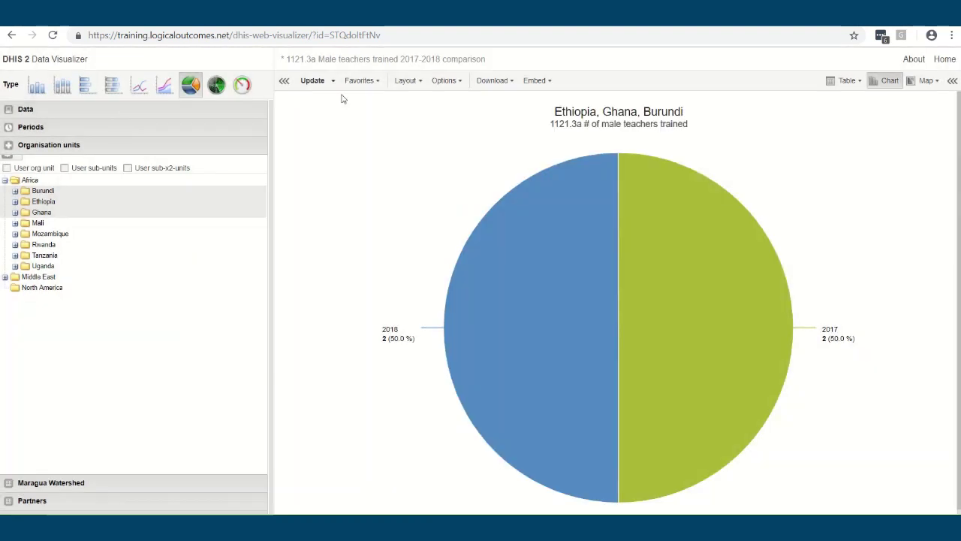
pyautogui.click(360, 80)
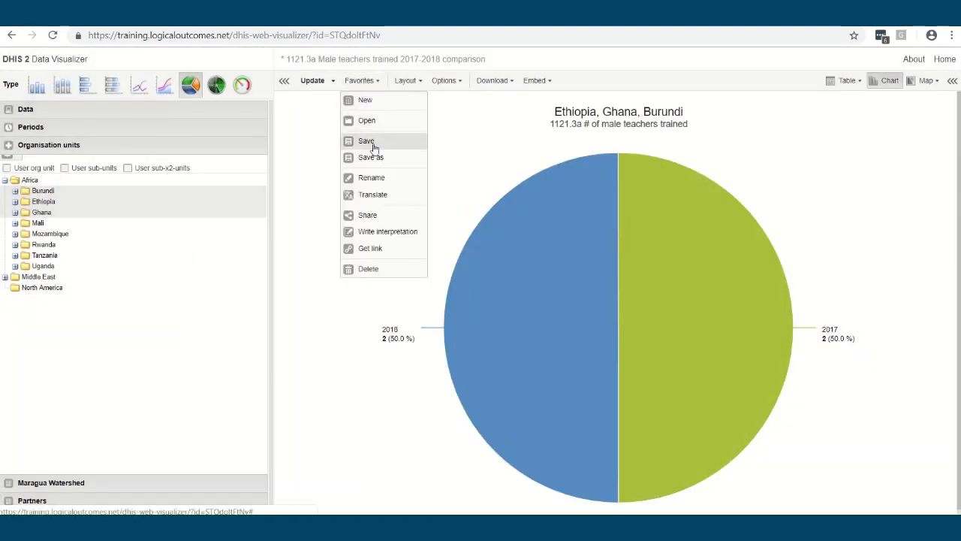
pyautogui.click(295, 157)
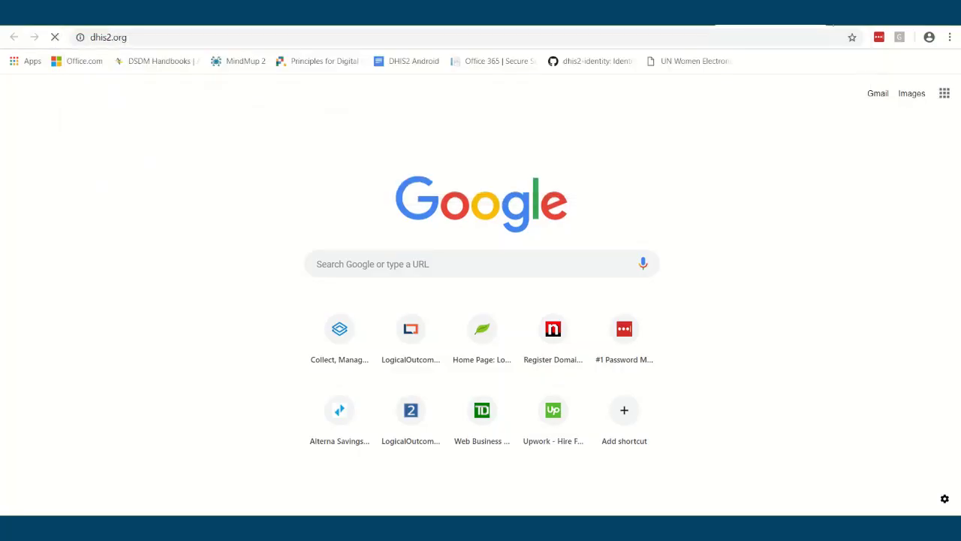
# Load dhis2.org and go to the DHIS2 Android app overview page
pyautogui.press('Return')
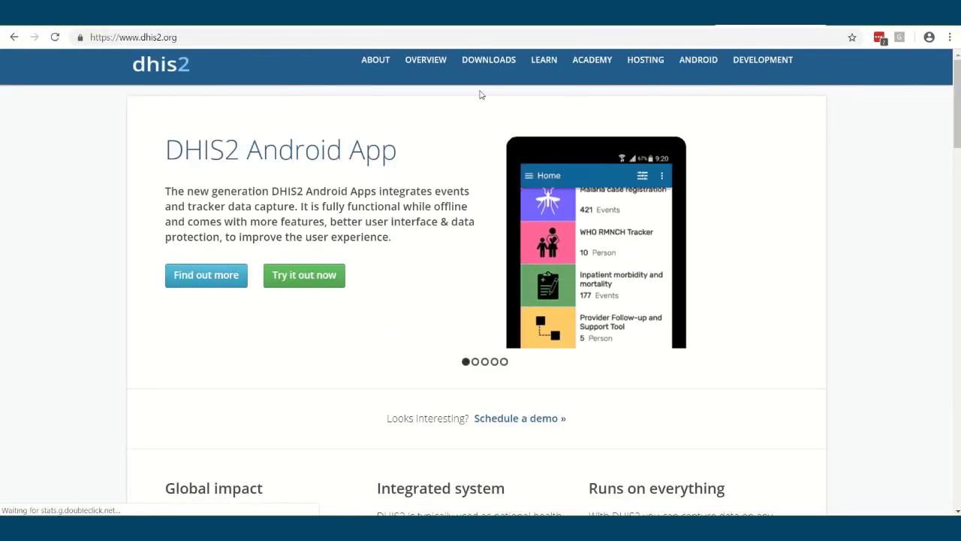
pyautogui.click(699, 66)
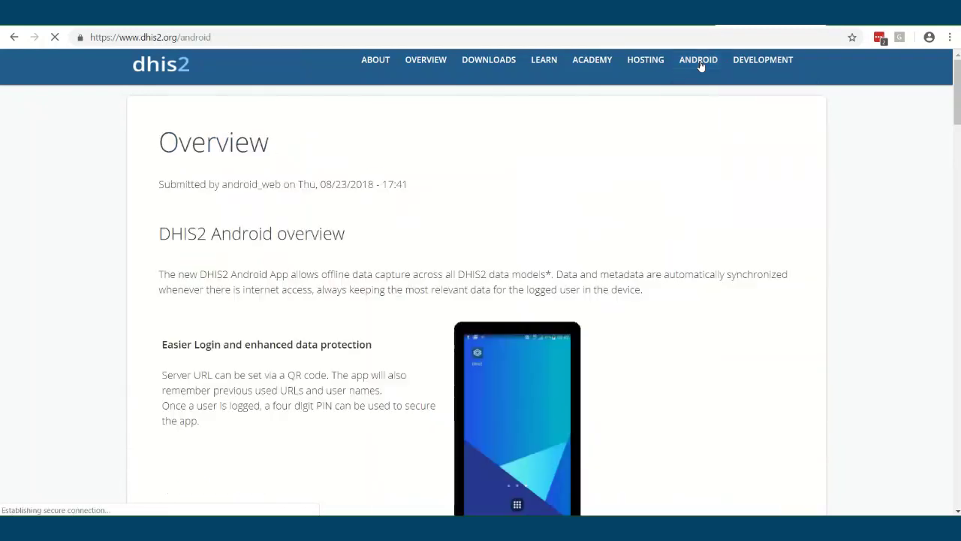
pyautogui.moveTo(699, 67)
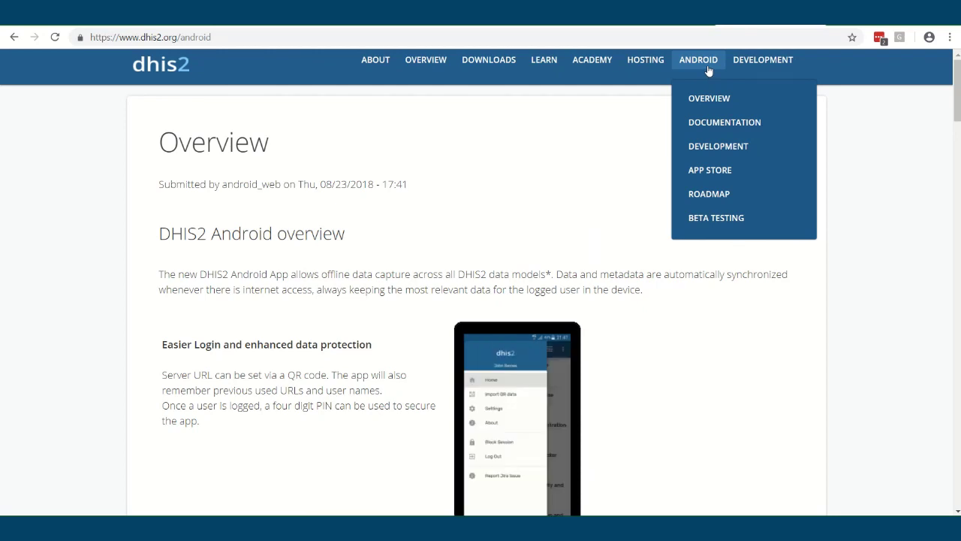
# Read the Android features down to Pictorial Events and Event Completeness, then bring up the DHIS 2 apps list
pyautogui.scroll(-1, 660, 387)
pyautogui.scroll(-1, 655, 381)
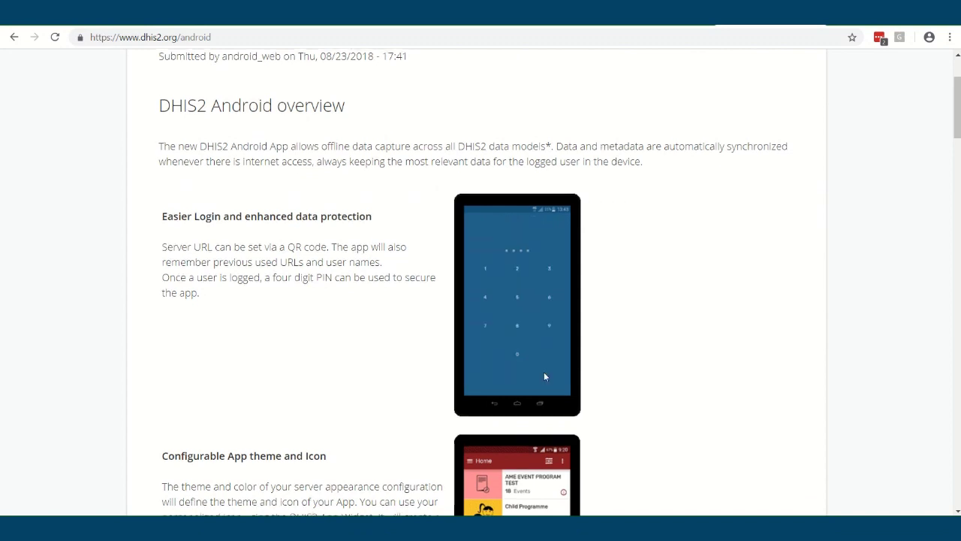
pyautogui.scroll(-1, 544, 372)
pyautogui.scroll(-1, 622, 317)
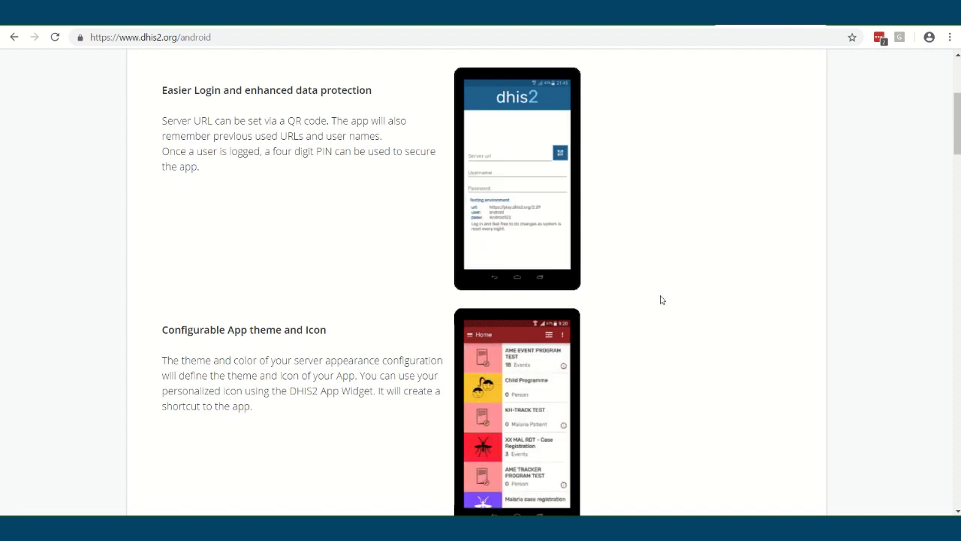
pyautogui.scroll(-1, 684, 332)
pyautogui.scroll(-3, 692, 332)
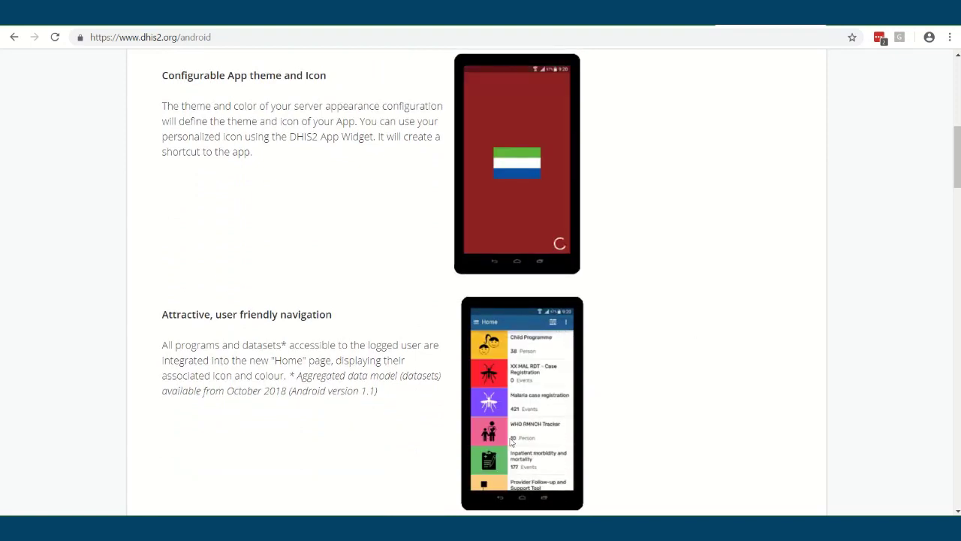
pyautogui.scroll(-1, 508, 406)
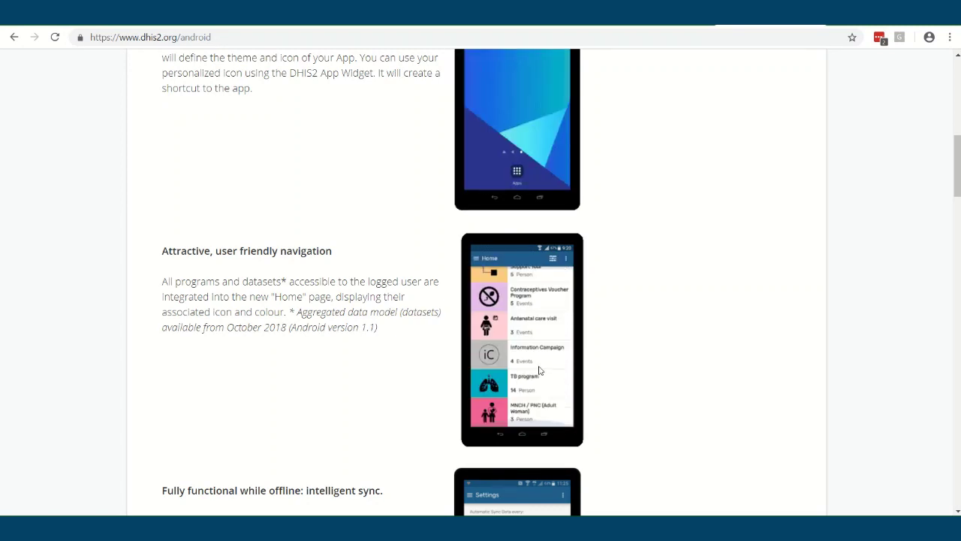
pyautogui.scroll(-1, 539, 370)
pyautogui.scroll(-1, 555, 172)
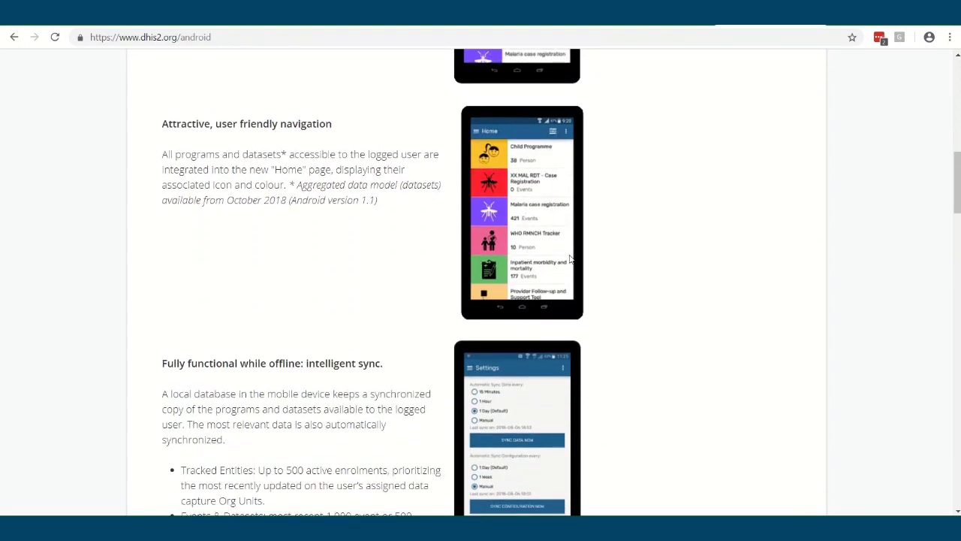
pyautogui.scroll(-1, 624, 275)
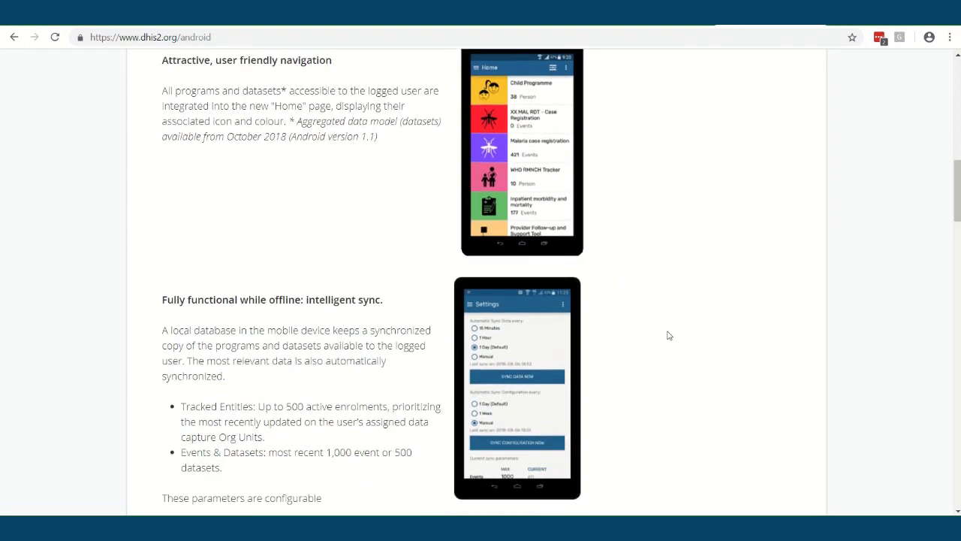
pyautogui.scroll(-6, 667, 339)
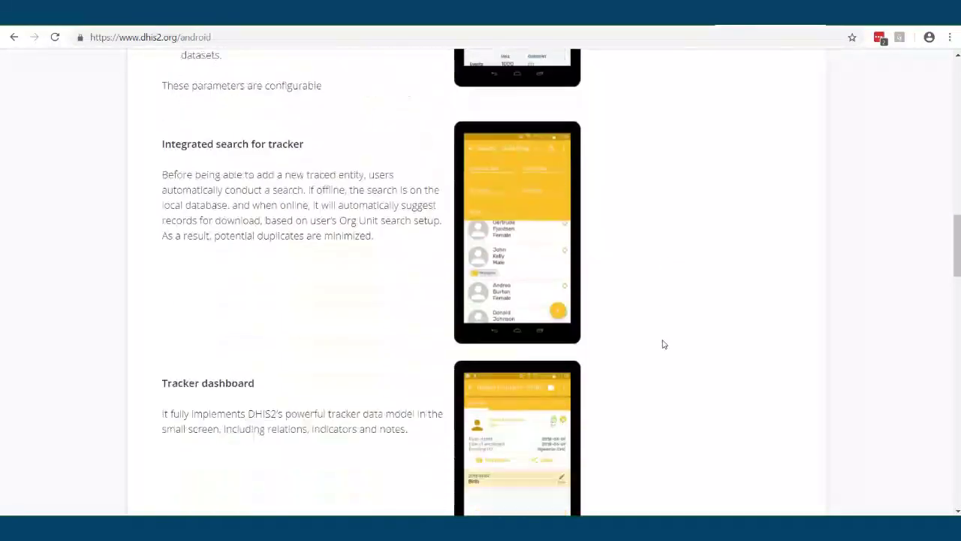
pyautogui.scroll(-2, 661, 341)
pyautogui.scroll(-2, 622, 365)
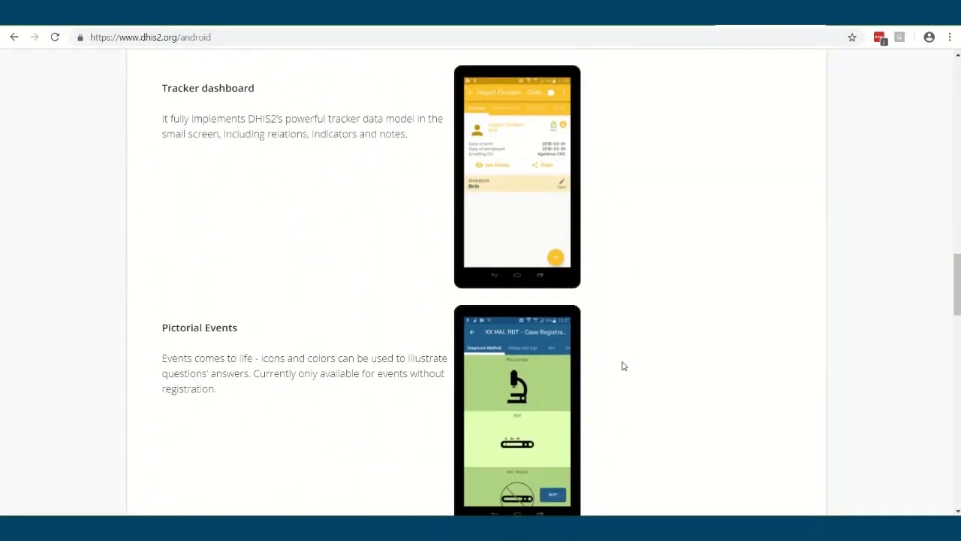
pyautogui.scroll(-2, 622, 365)
pyautogui.scroll(-2, 671, 365)
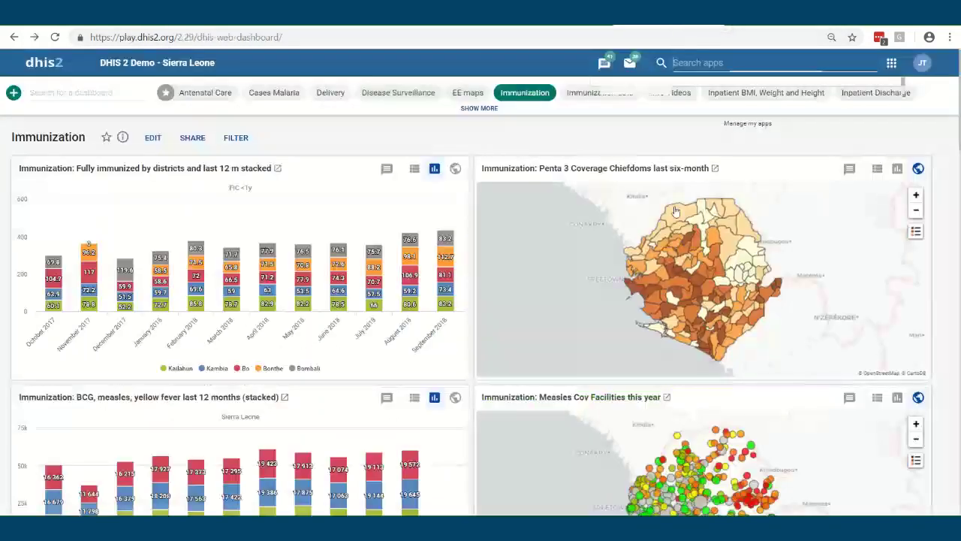
pyautogui.click(892, 62)
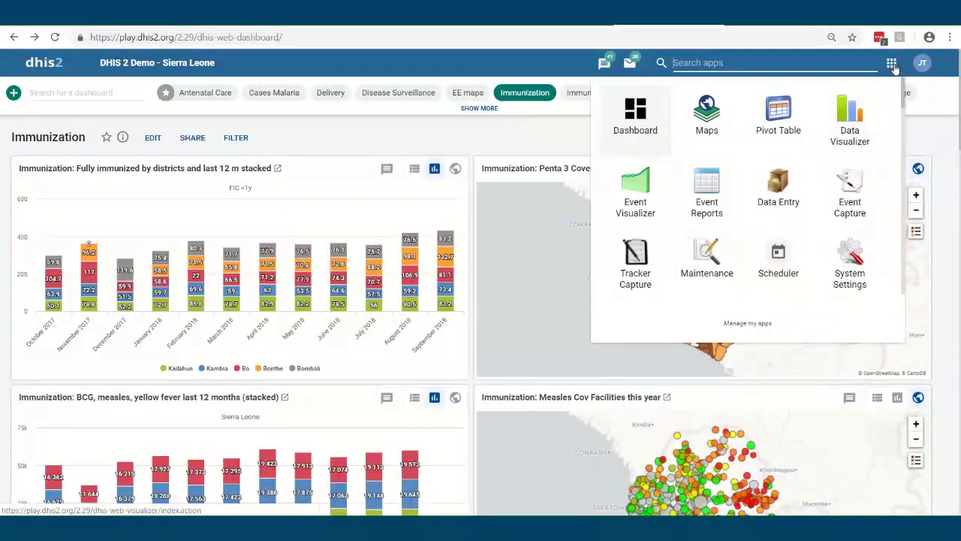
# Open Data Entry with Bombali under Sierra Leone as the organisation unit, then show the apps list
pyautogui.click(769, 197)
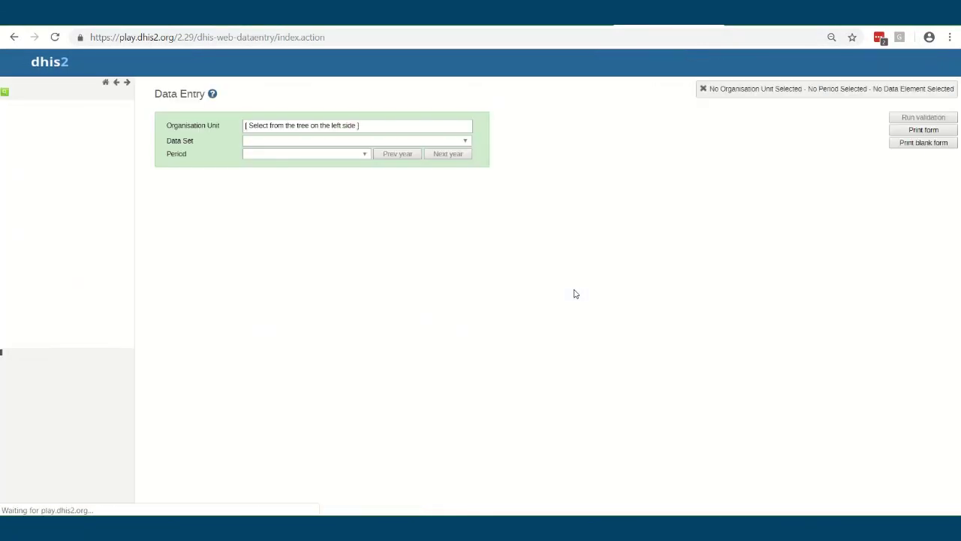
pyautogui.click(3, 106)
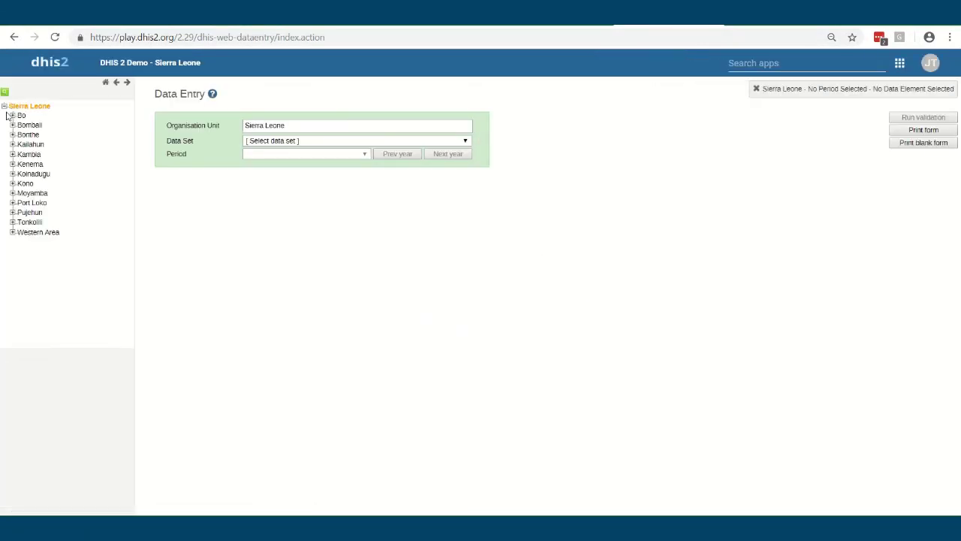
pyautogui.click(30, 124)
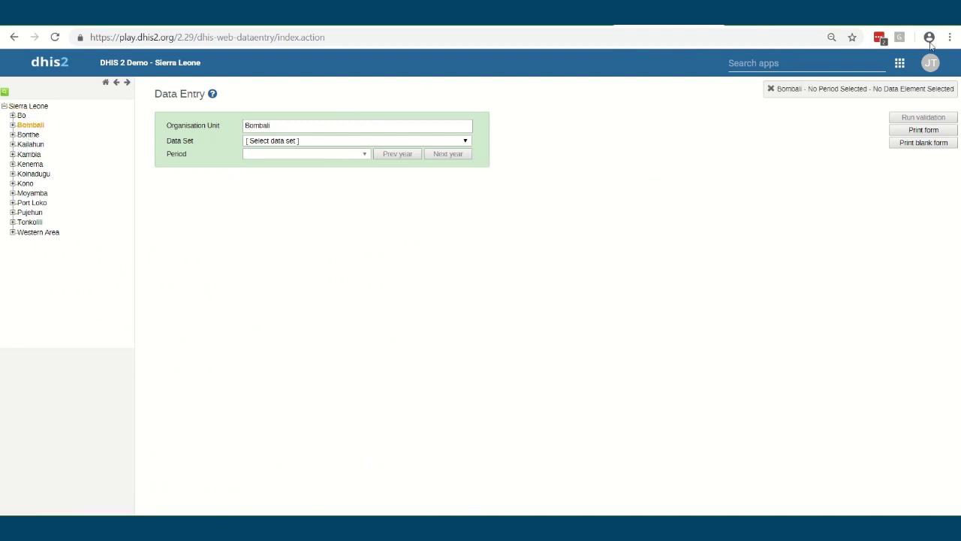
pyautogui.click(900, 64)
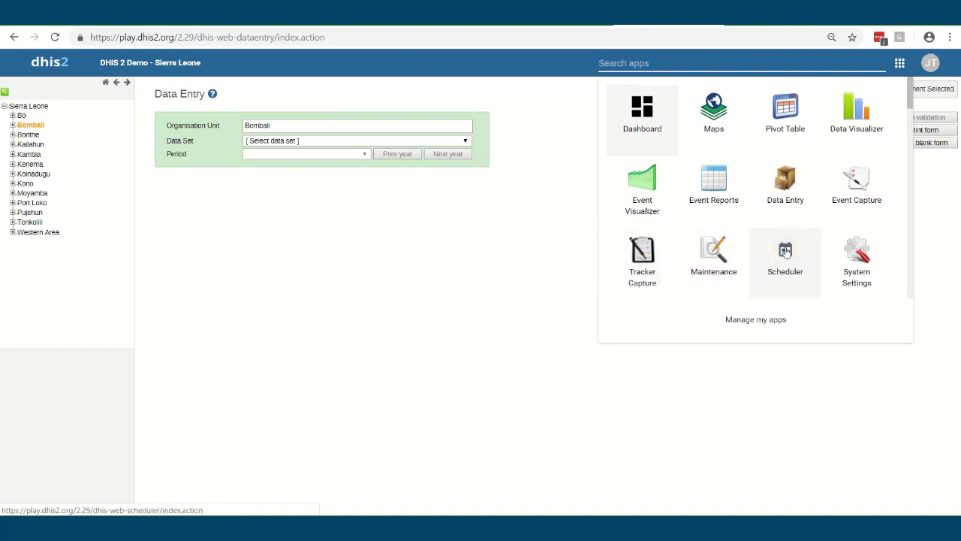
# Go to the Import-Export app's Data Import form
pyautogui.scroll(-3, 792, 248)
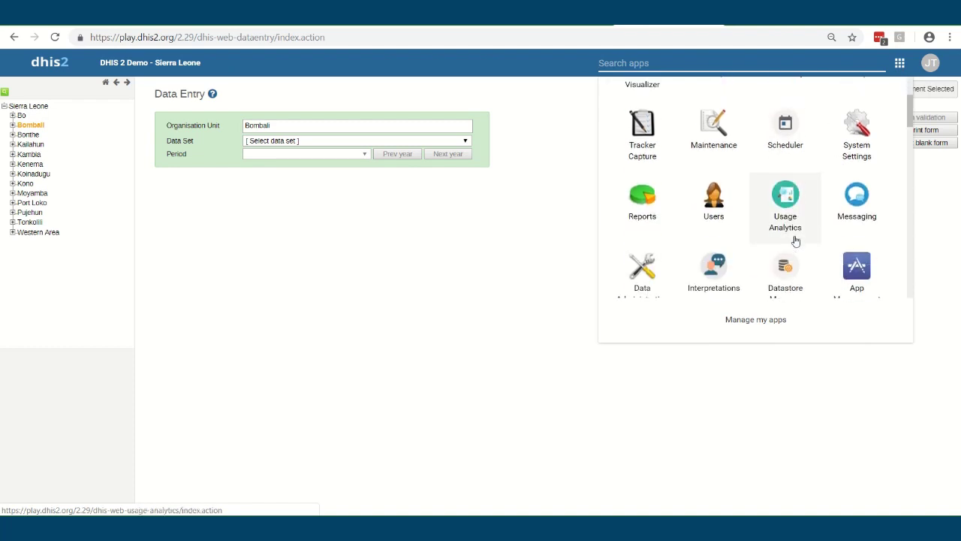
pyautogui.scroll(-2, 794, 247)
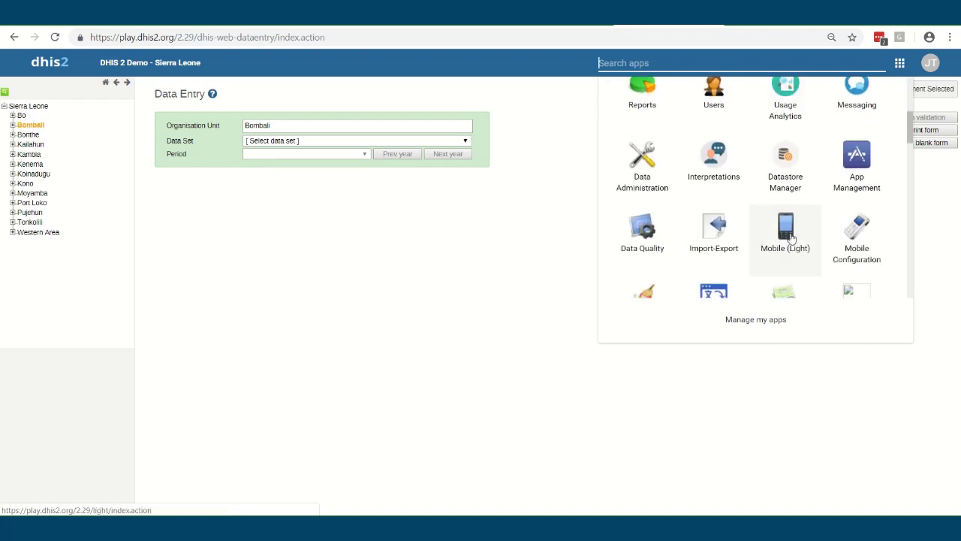
pyautogui.click(714, 217)
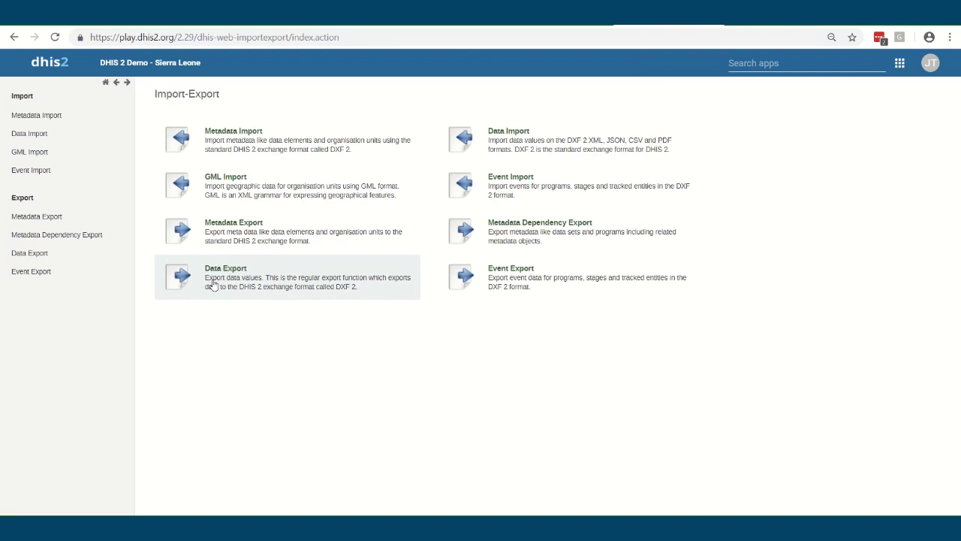
pyautogui.click(512, 145)
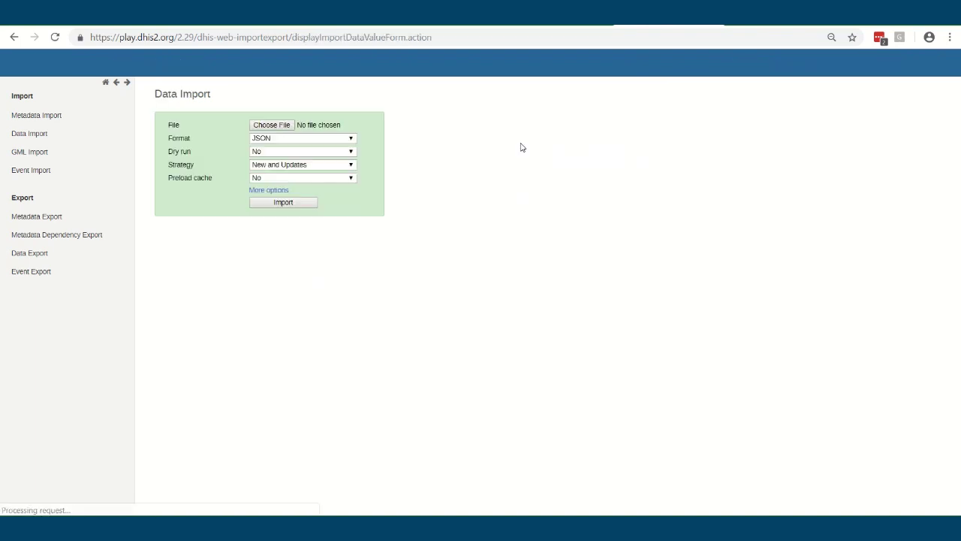
# Review the Format and Dry run choices, keeping JSON and No
pyautogui.click(318, 141)
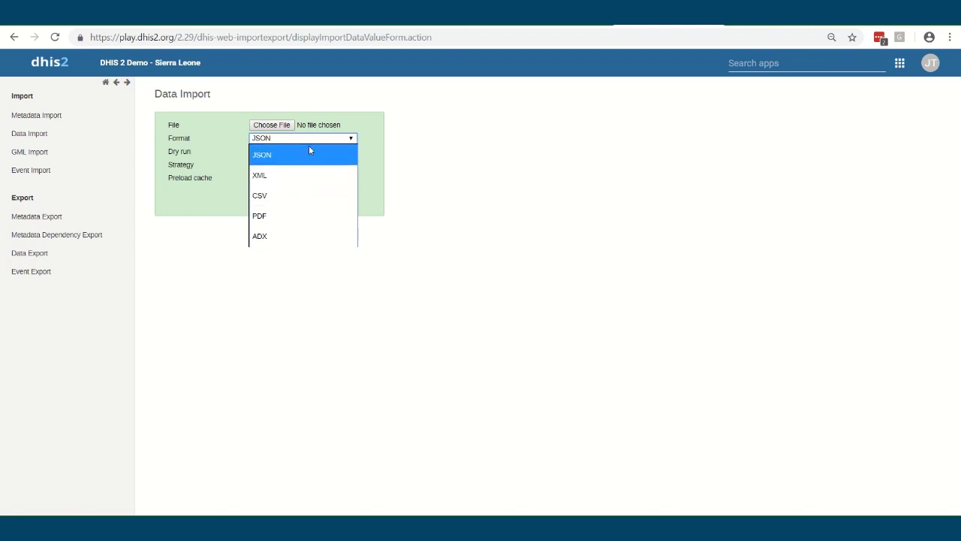
pyautogui.click(409, 149)
pyautogui.click(292, 153)
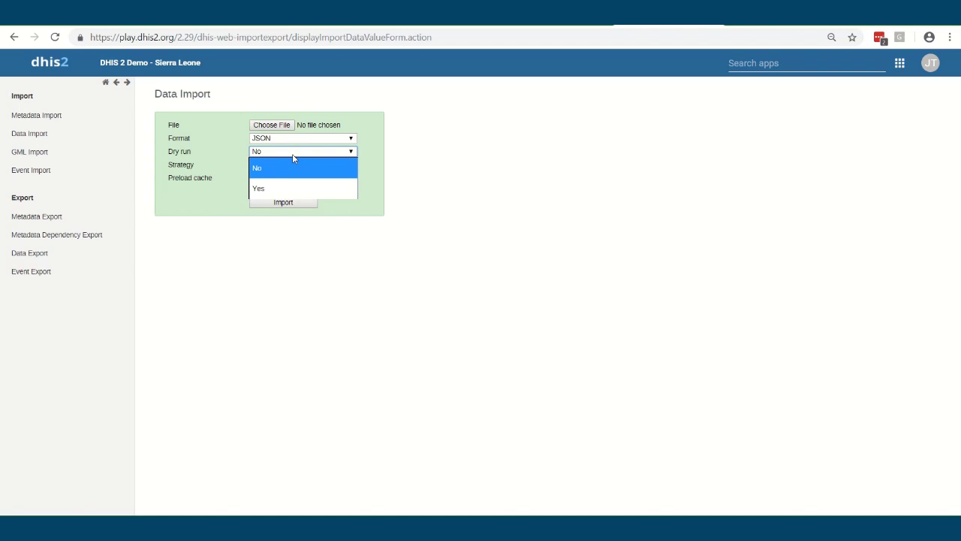
pyautogui.click(458, 157)
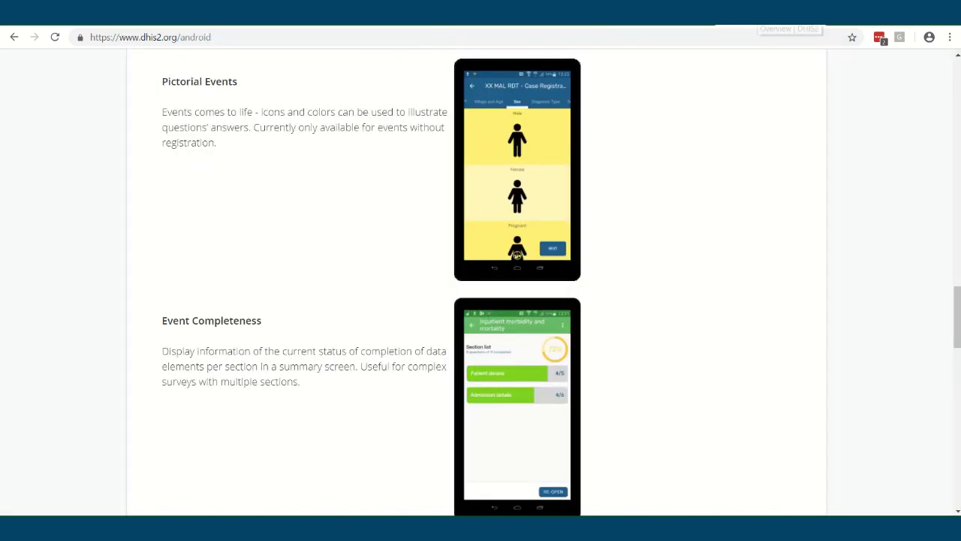
# Go to the DHIS 2 Documentation page under Learn on dhis2.org
pyautogui.scroll(15, 557, 87)
pyautogui.scroll(5, 557, 87)
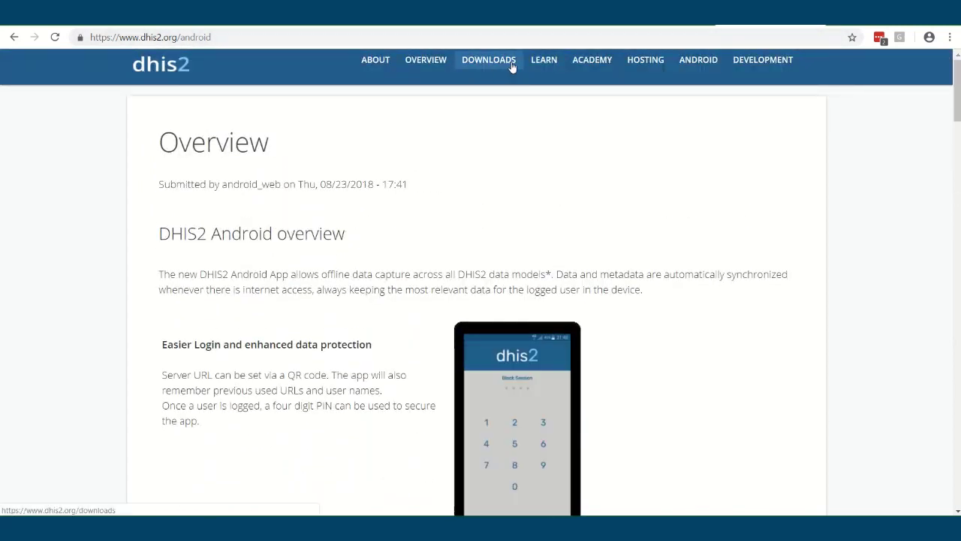
pyautogui.click(546, 63)
pyautogui.moveTo(549, 71)
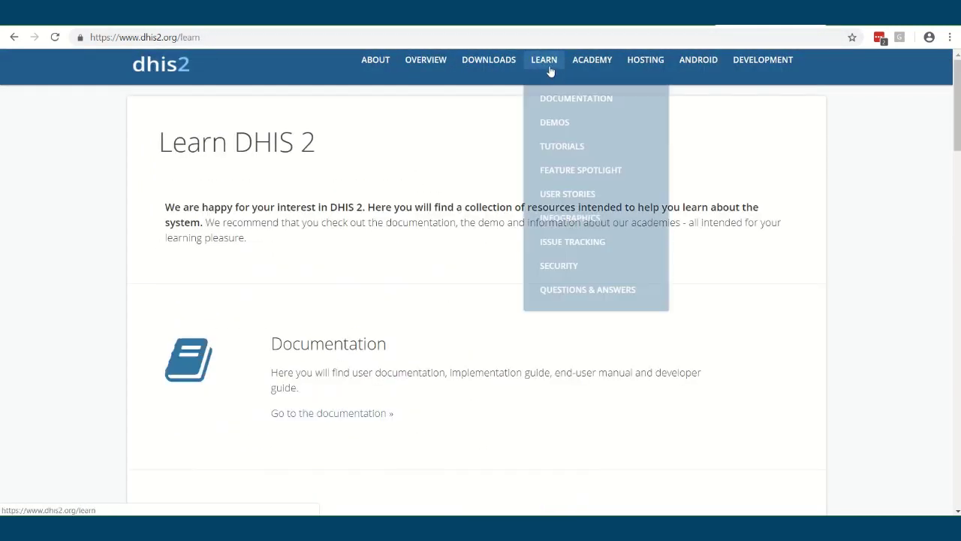
pyautogui.click(555, 100)
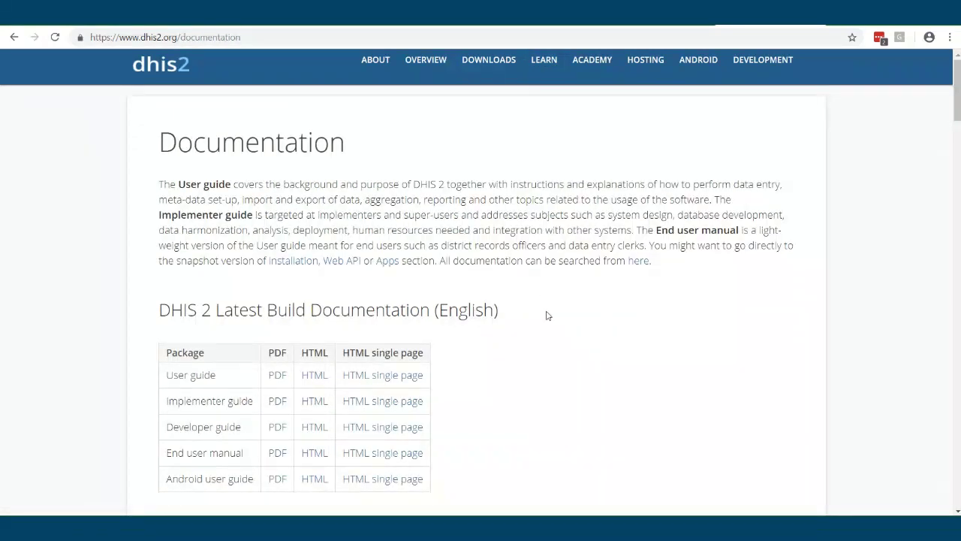
# Highlight the Latest Build table rows and open the User guide's HTML version
pyautogui.scroll(-2, 508, 339)
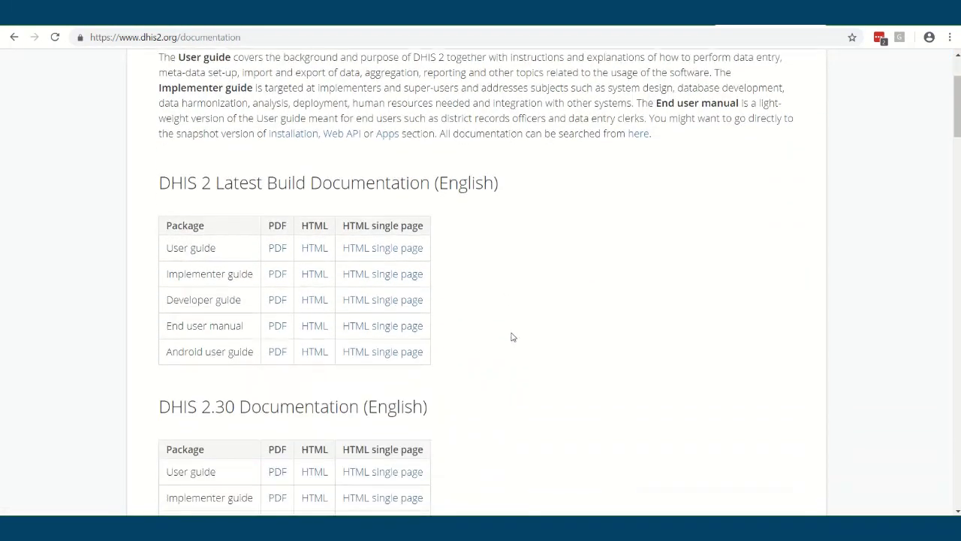
pyautogui.scroll(1, 499, 344)
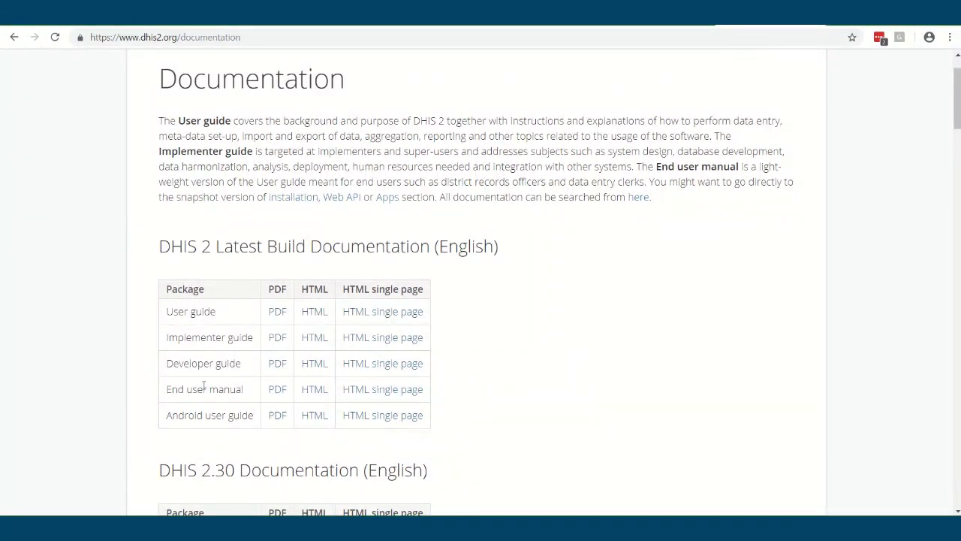
pyautogui.moveTo(167, 362); pyautogui.dragTo(427, 368)
pyautogui.click(227, 360)
pyautogui.moveTo(168, 338); pyautogui.dragTo(456, 360)
pyautogui.click(458, 361)
pyautogui.moveTo(166, 311); pyautogui.dragTo(438, 311)
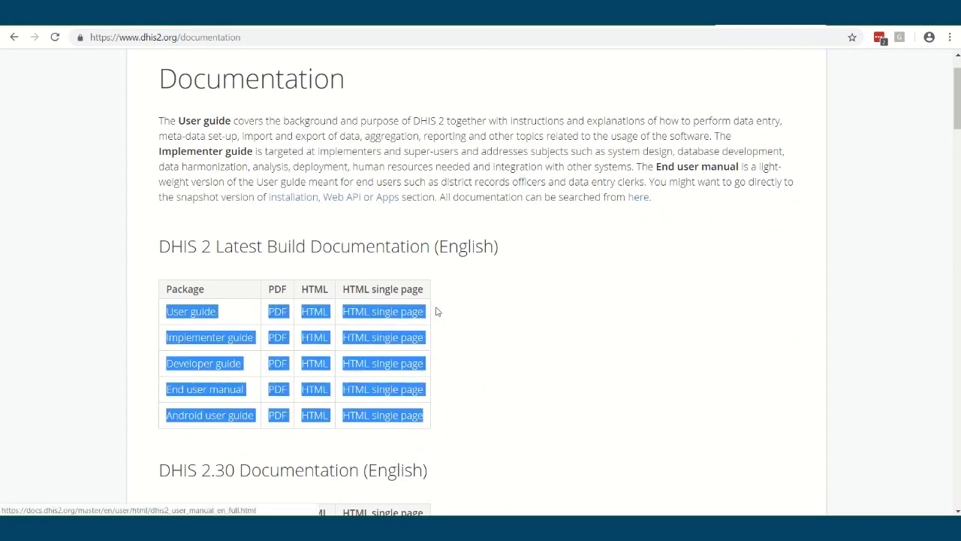
pyautogui.click(438, 311)
pyautogui.click(314, 311)
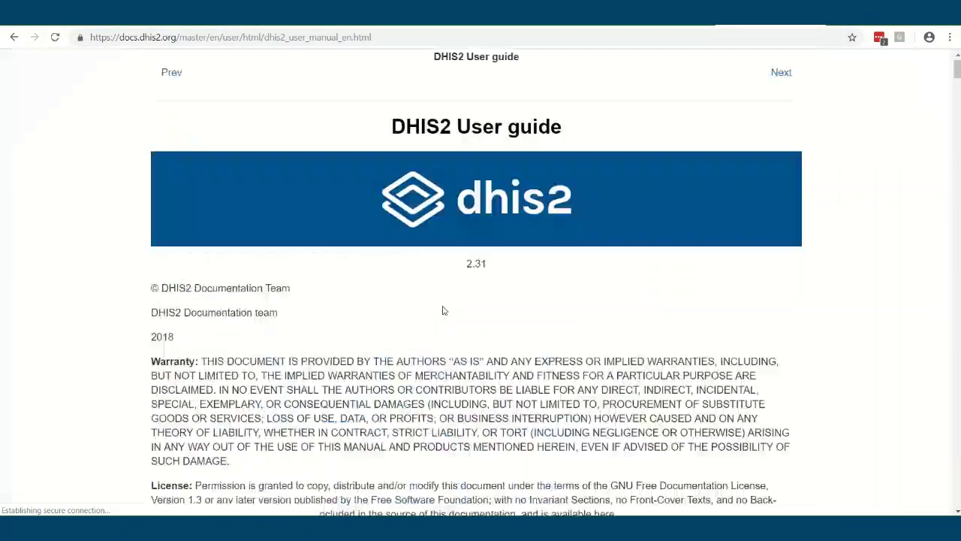
# Search the User guide for 'tracker' and open the Tracker Capture chapter 8
pyautogui.scroll(-6, 410, 319)
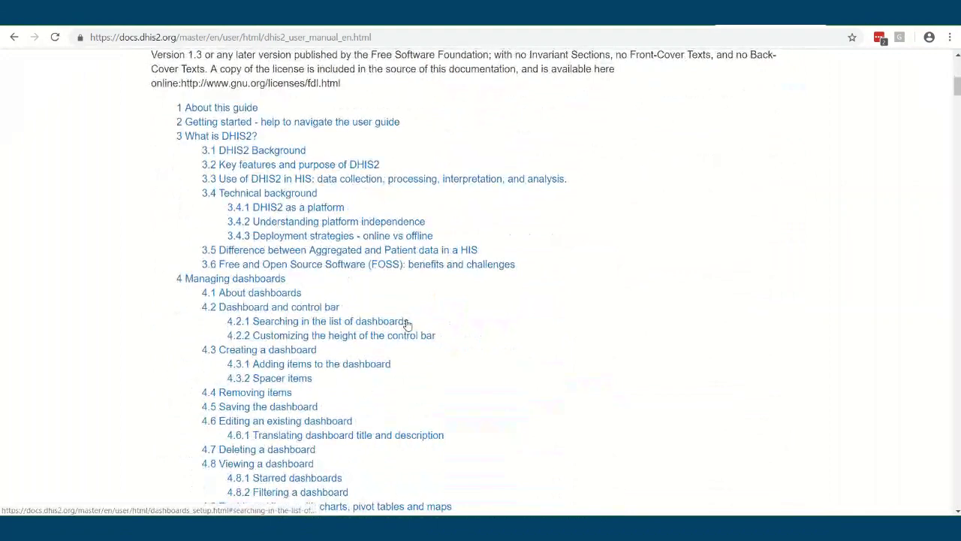
pyautogui.hotkey('ctrl', 'f')
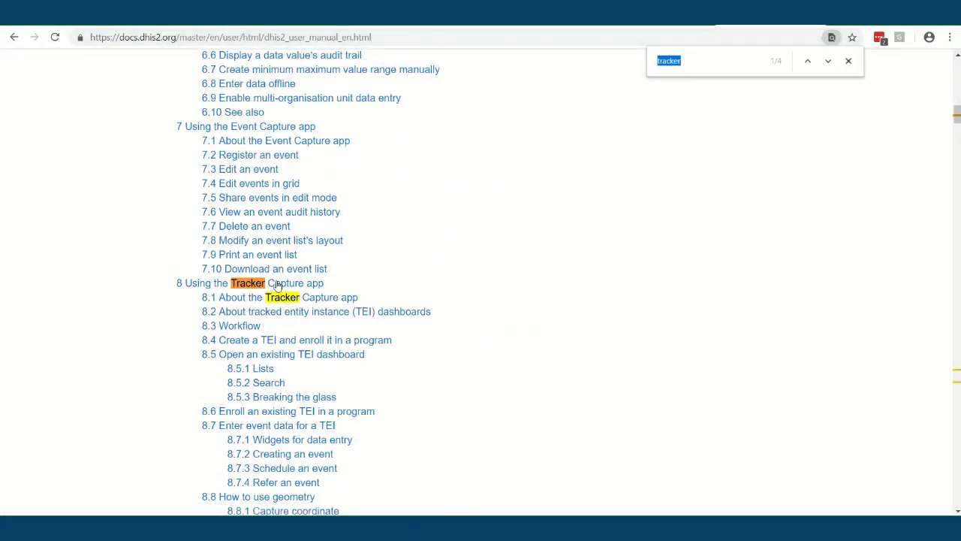
pyautogui.click(277, 283)
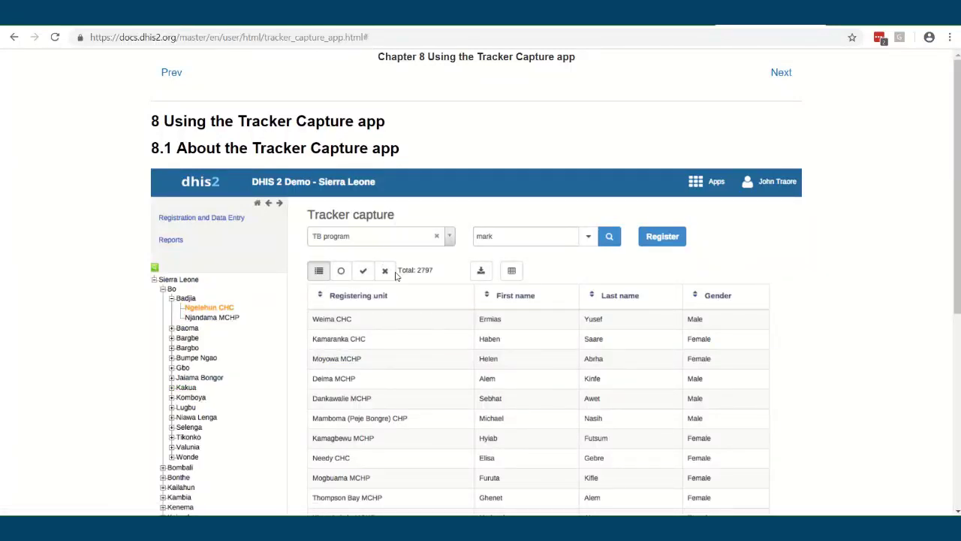
# Page through sections 8.2 TEI dashboards, 8.3 Workflow and 8.4 creating a TEI
pyautogui.scroll(-5, 390, 295)
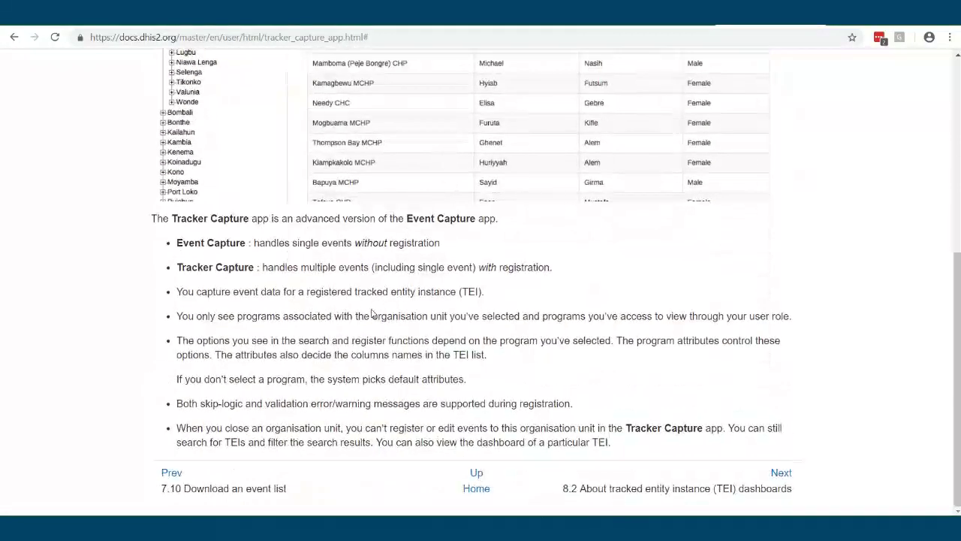
pyautogui.scroll(5, 368, 306)
pyautogui.scroll(-10, 368, 307)
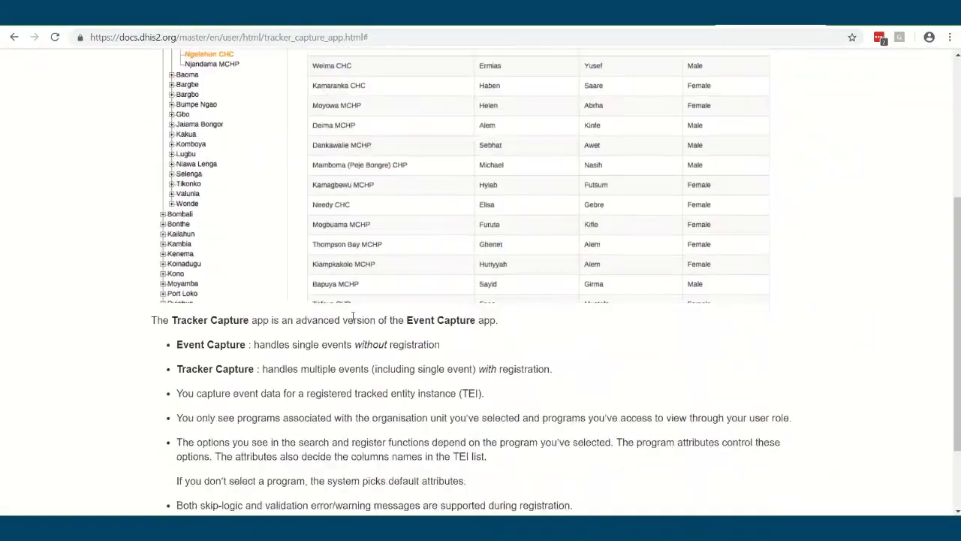
pyautogui.click(782, 481)
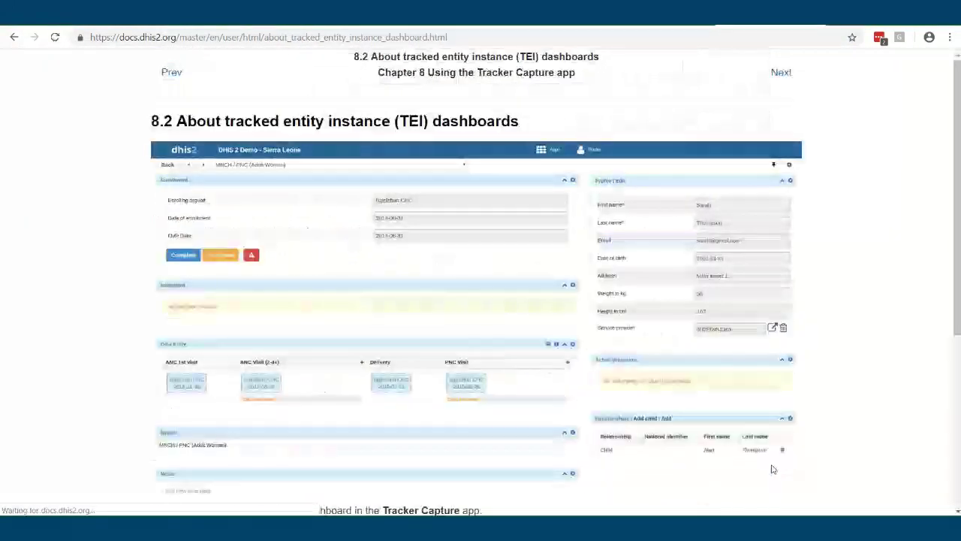
pyautogui.scroll(-2, 781, 487)
pyautogui.scroll(-3, 789, 474)
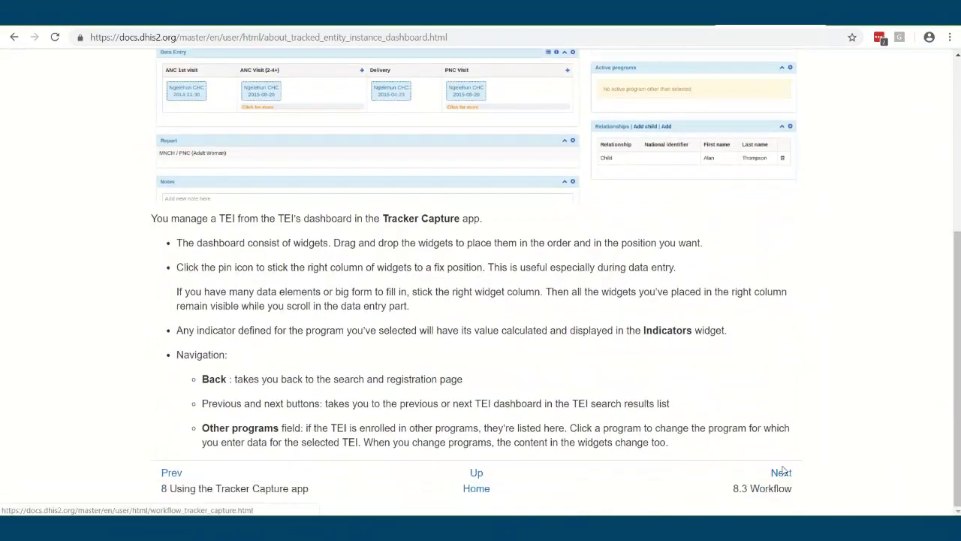
pyautogui.click(782, 476)
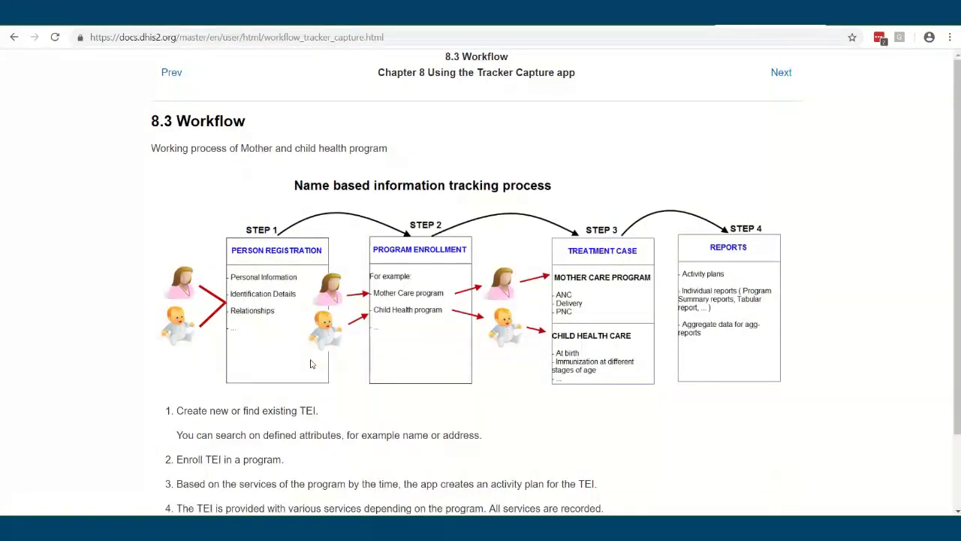
pyautogui.scroll(-2, 817, 380)
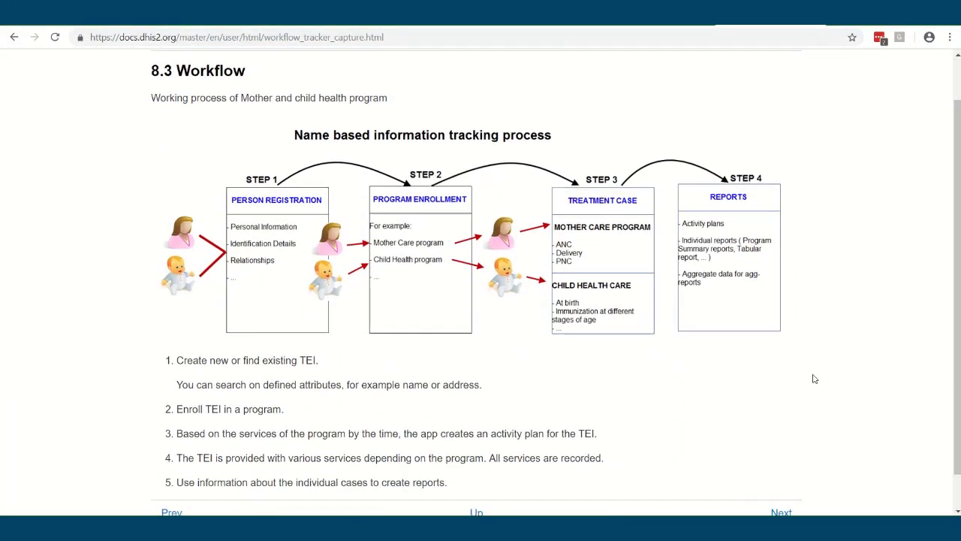
pyautogui.click(782, 474)
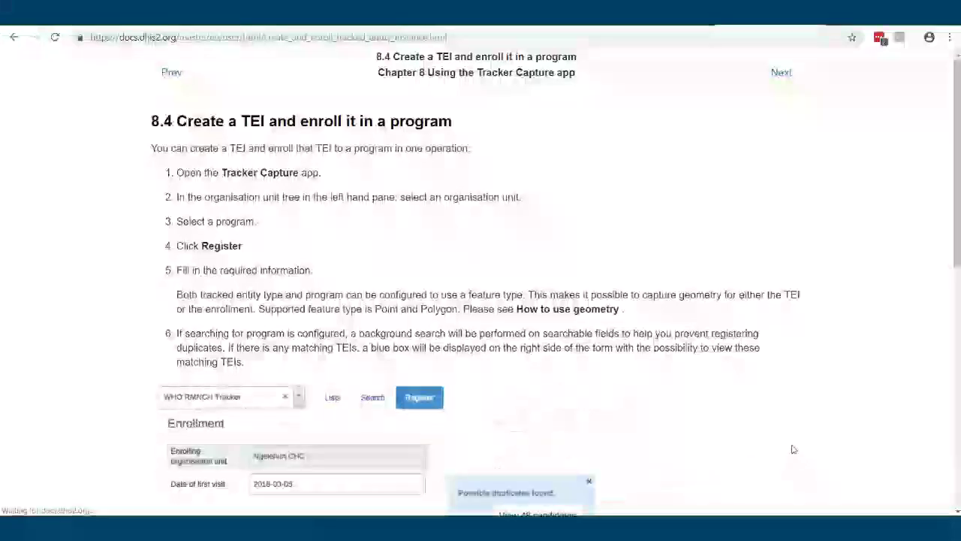
# Leave the guide and go back to the Data Import form
pyautogui.scroll(-3, 768, 411)
pyautogui.scroll(3, 608, 162)
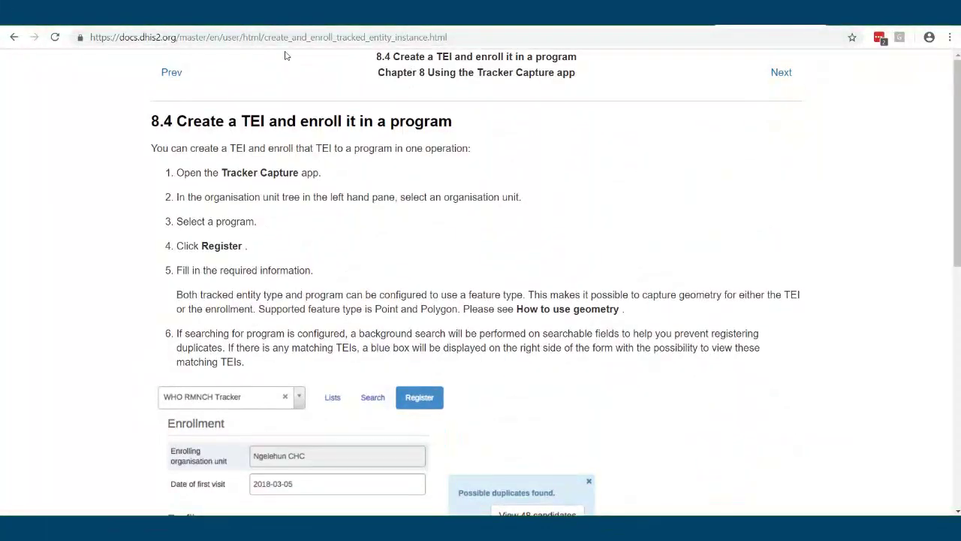
pyautogui.click(13, 37)
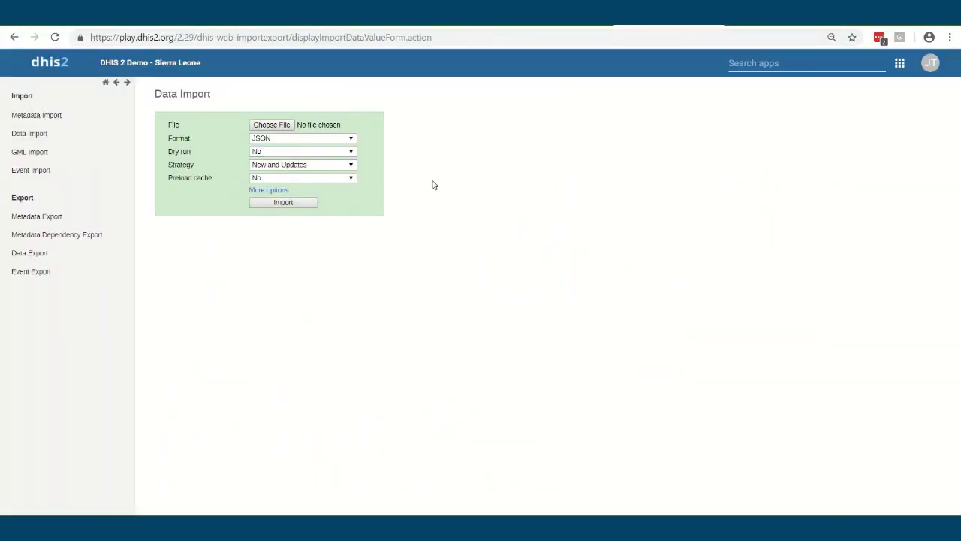
# Go back to the Import-Export overview and show the DHIS 2 apps list
pyautogui.click(13, 37)
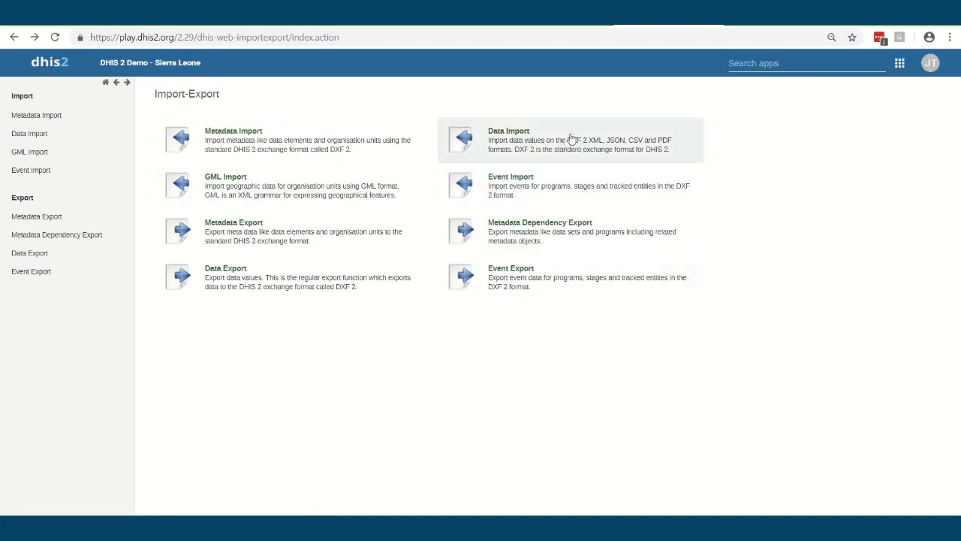
pyautogui.click(899, 65)
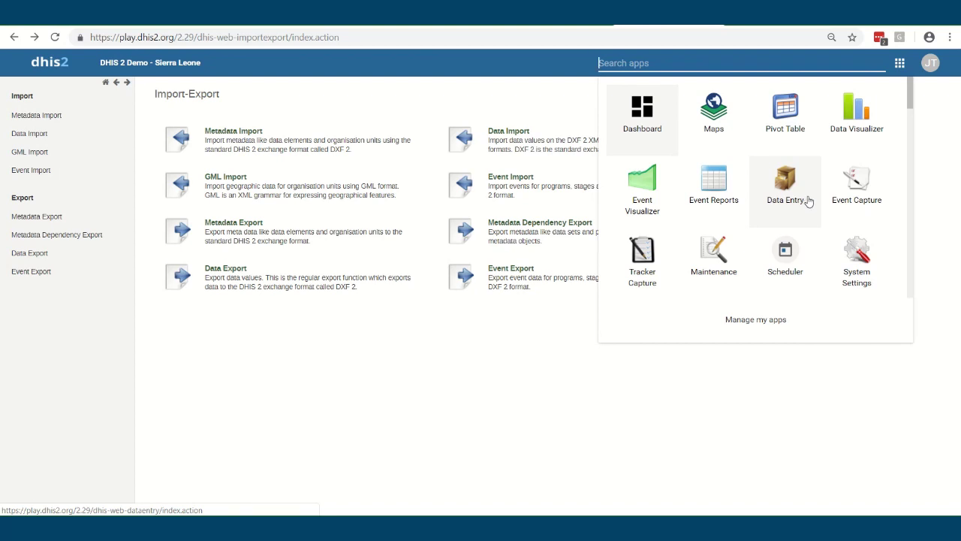
# Dismiss the DHIS 2 apps list
pyautogui.click(424, 370)
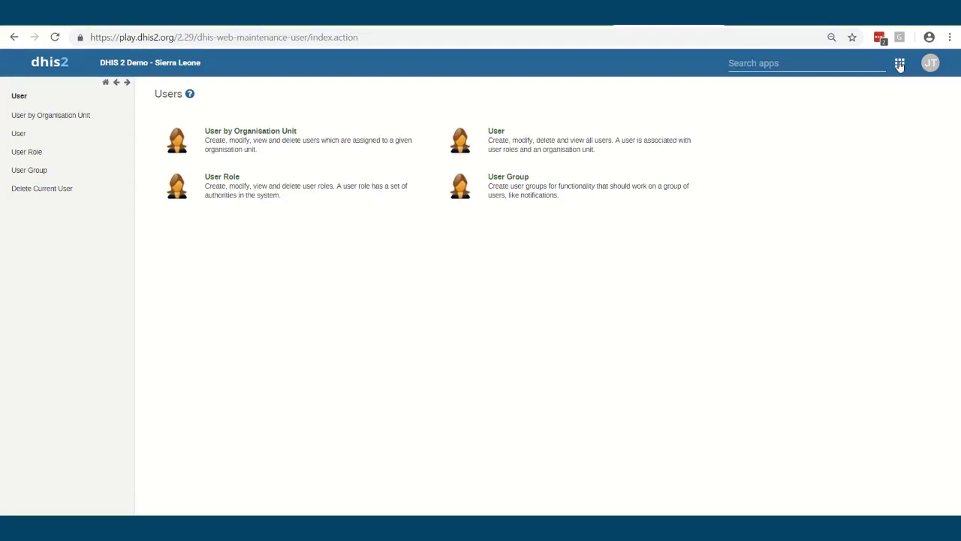
pyautogui.click(899, 63)
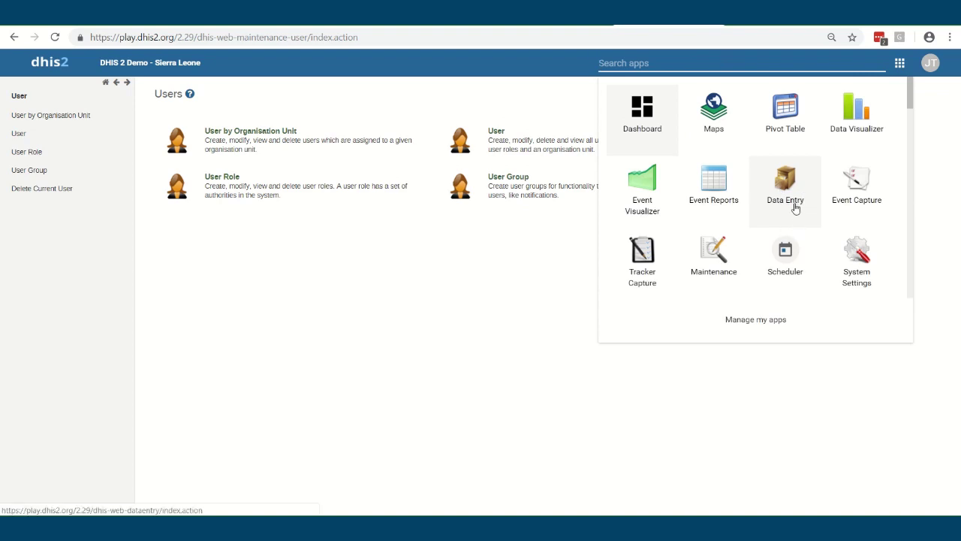
pyautogui.scroll(-3, 794, 211)
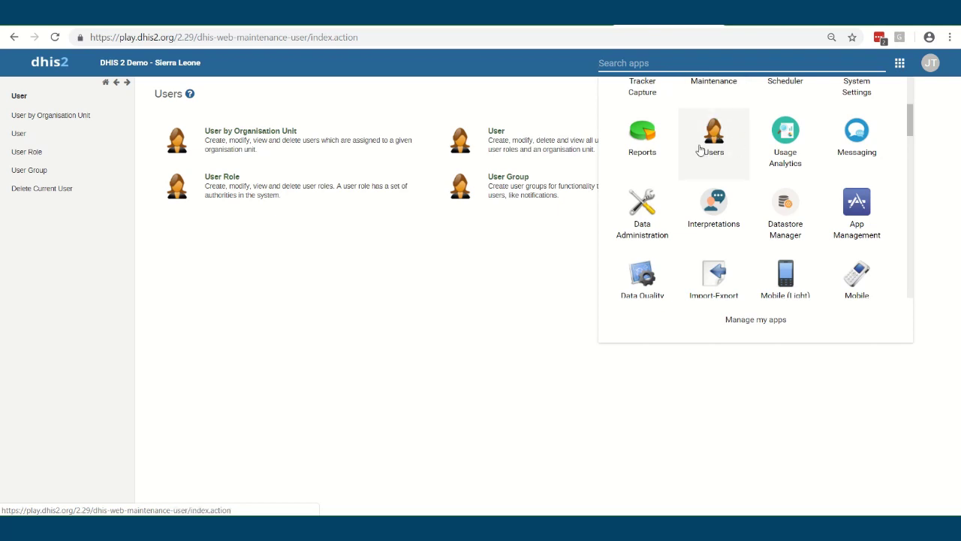
pyautogui.scroll(1, 712, 154)
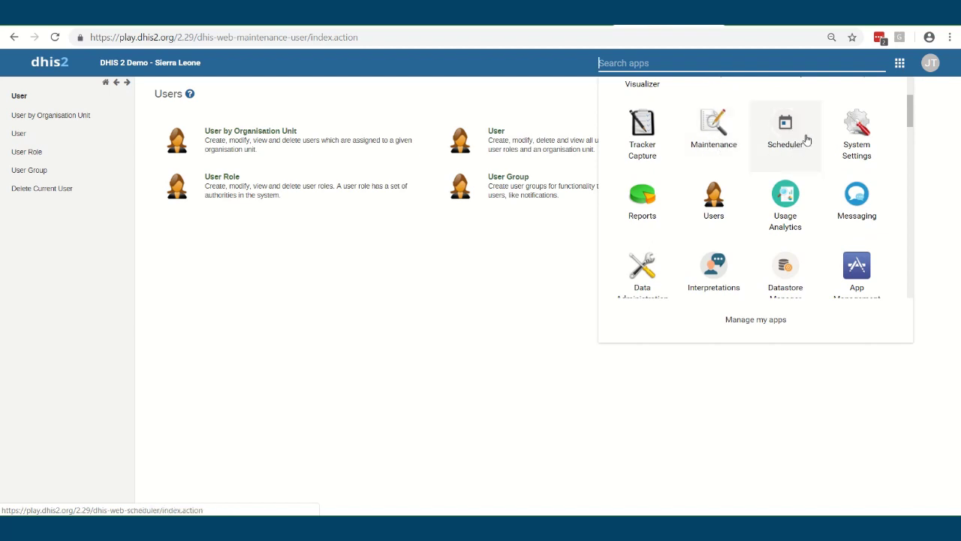
pyautogui.scroll(3, 852, 137)
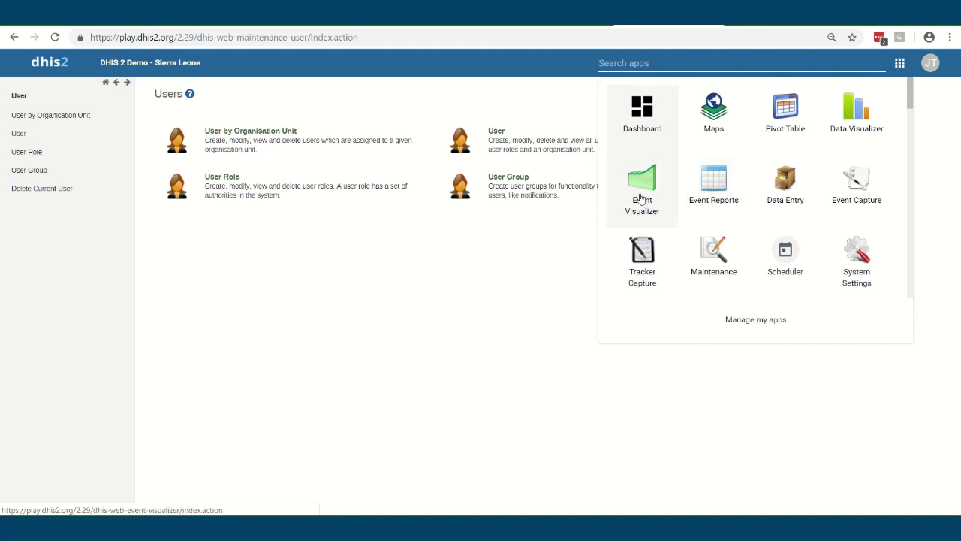
# Open the Data entry clerk user role for editing and point out its authorities
pyautogui.click(226, 185)
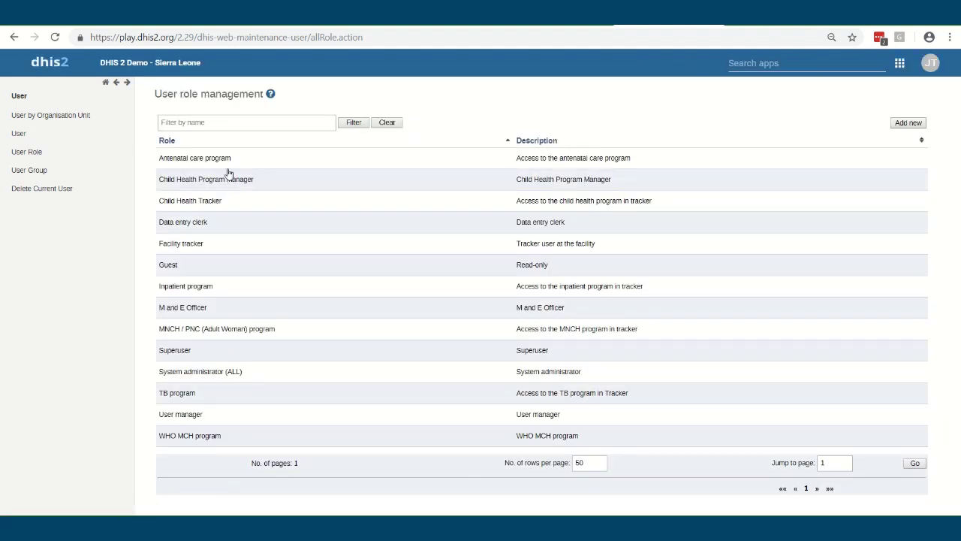
pyautogui.click(184, 222)
pyautogui.click(213, 255)
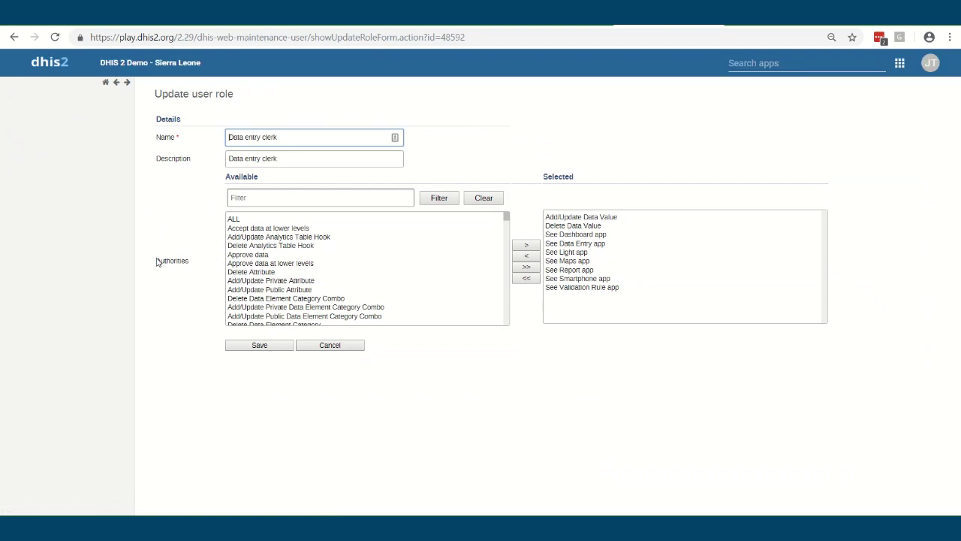
pyautogui.moveTo(158, 263); pyautogui.dragTo(209, 268)
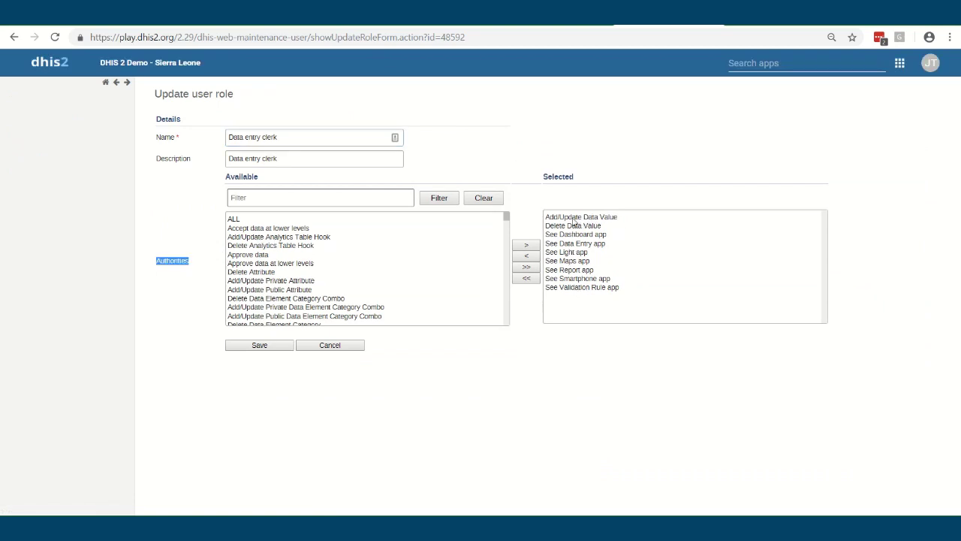
# Filter available authorities by 'data', then 'tracker', and leave the role unchanged
pyautogui.click(269, 194)
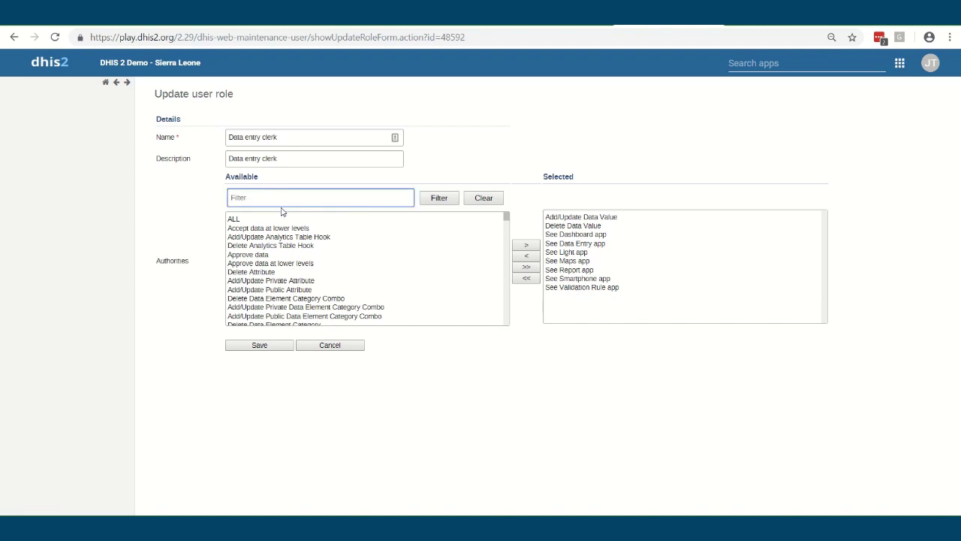
pyautogui.write('data')
pyautogui.click(441, 202)
pyautogui.doubleClick(296, 199)
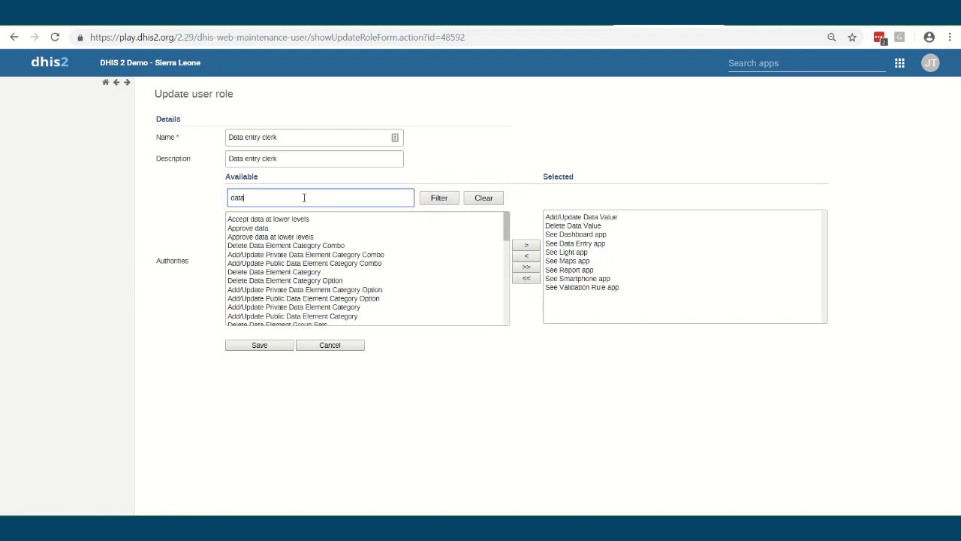
pyautogui.write('tracker')
pyautogui.click(441, 201)
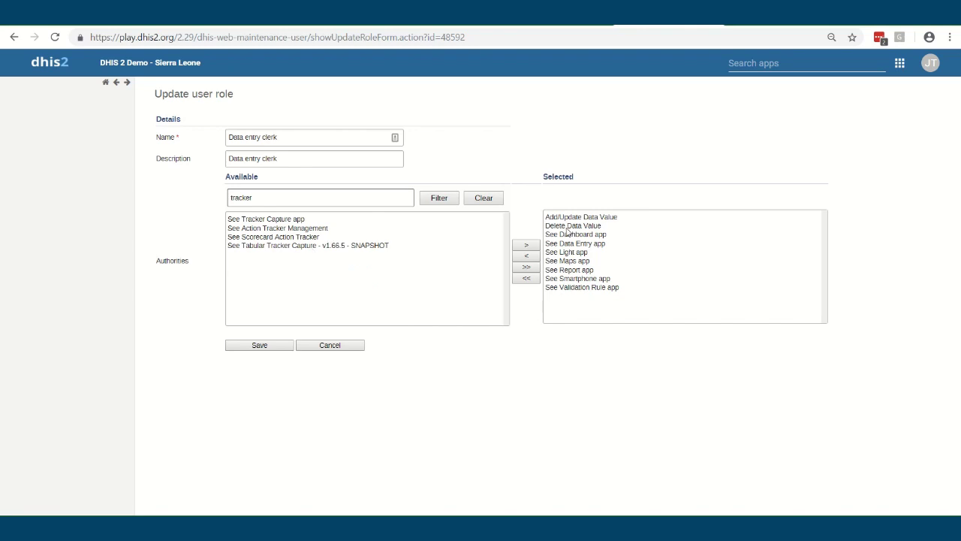
pyautogui.click(15, 39)
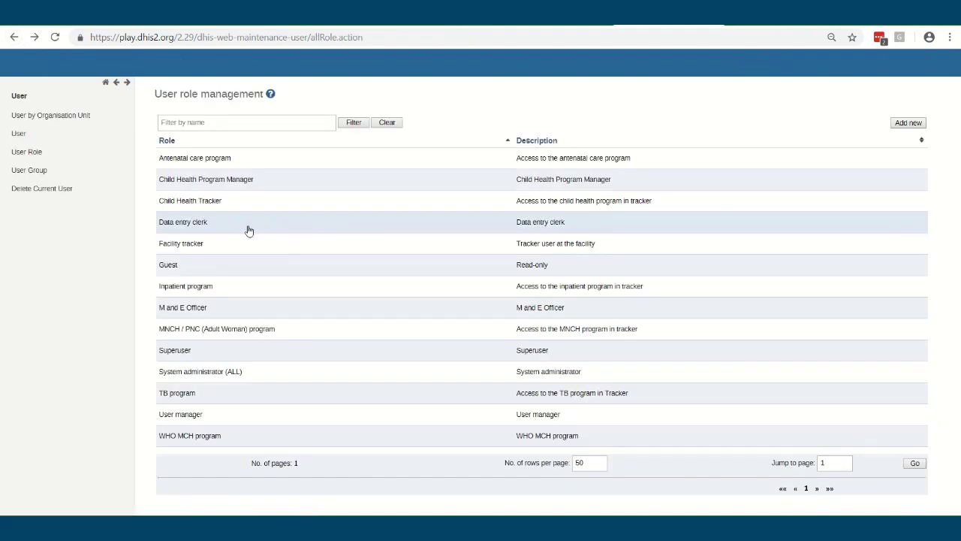
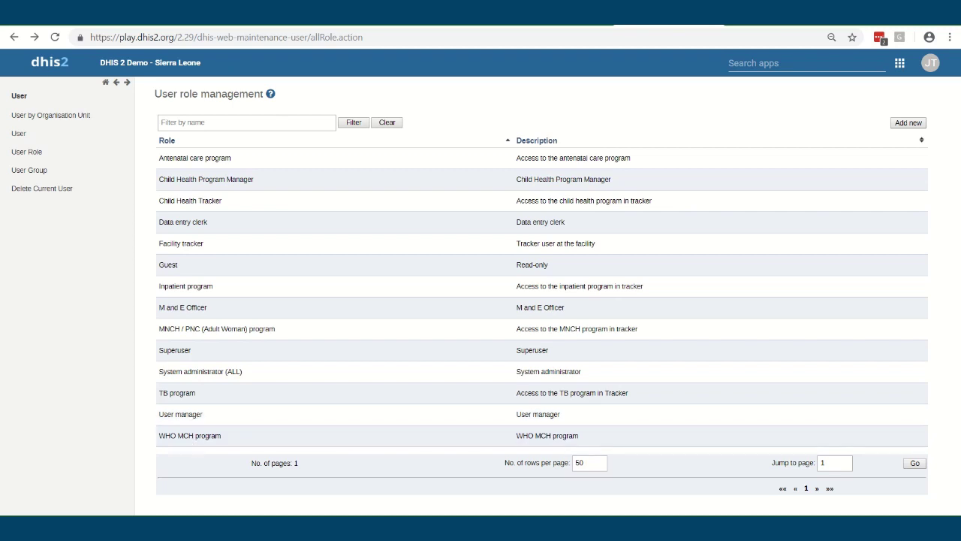
# Return to the users overview, open the user list and open a blank new-user form
pyautogui.click(13, 37)
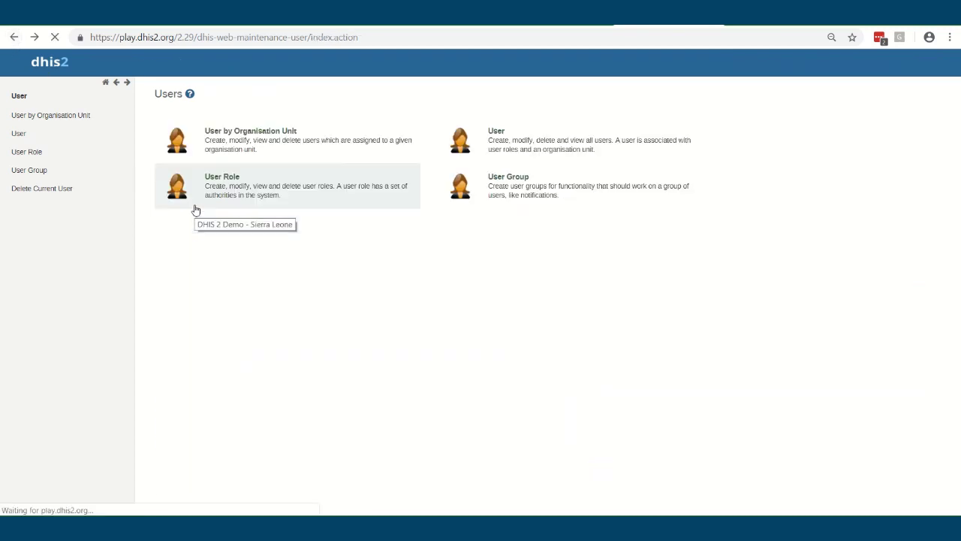
pyautogui.click(507, 145)
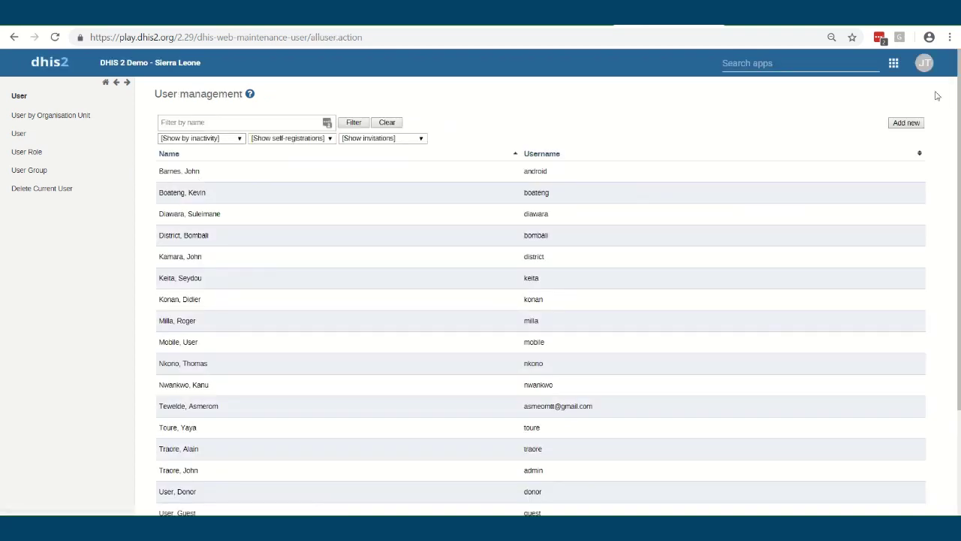
pyautogui.click(906, 122)
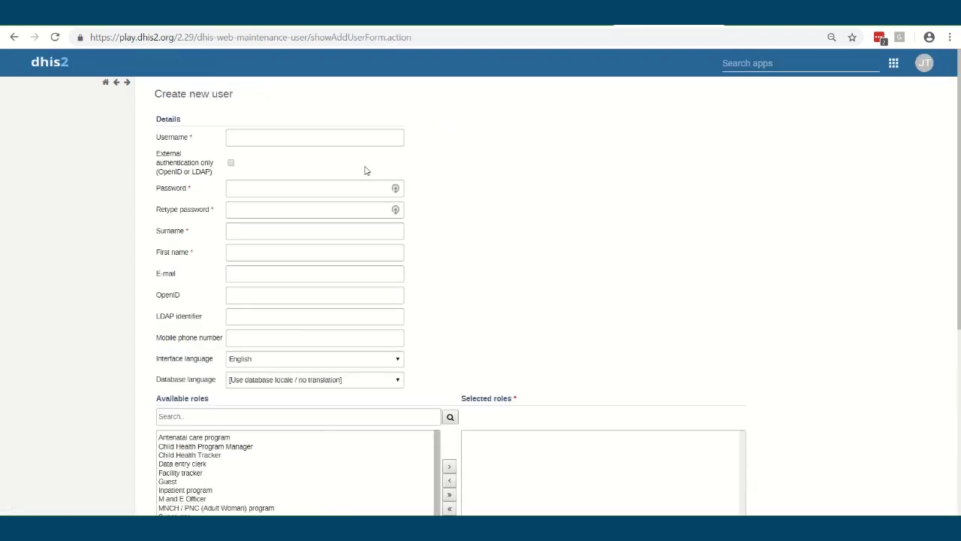
# Enter the new user's e-mail address as the username and move to the password fields
pyautogui.click(286, 140)
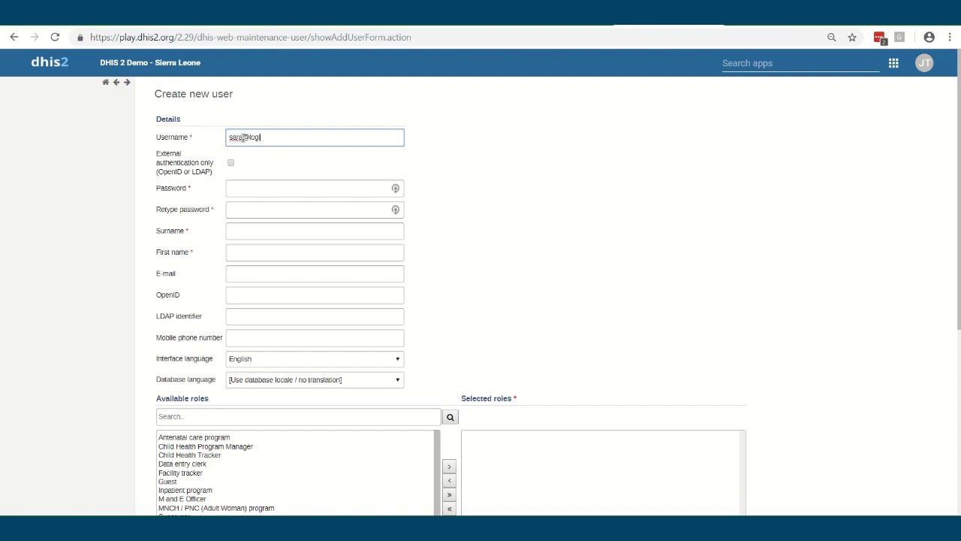
pyautogui.click(242, 187)
pyautogui.click(237, 208)
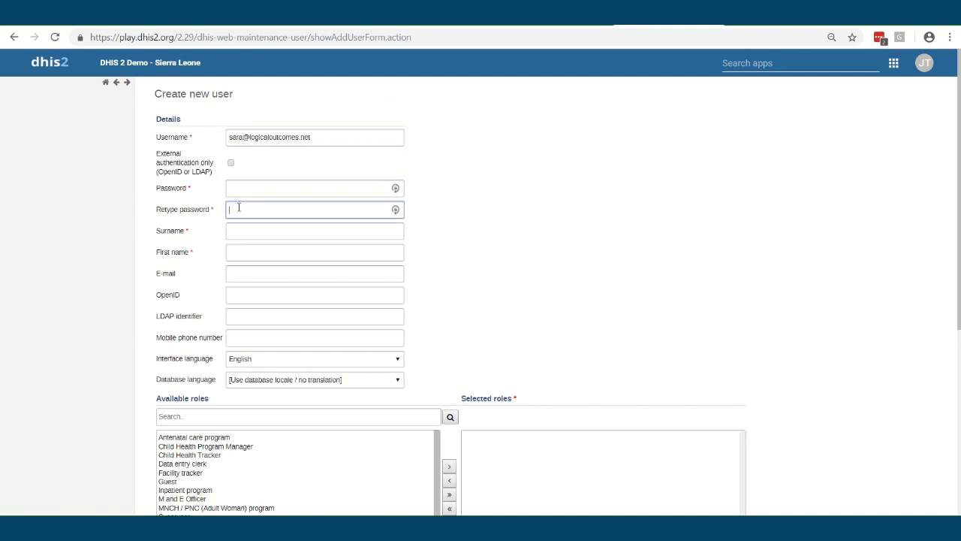
# Step through the surname, first name and mobile phone fields, dismissing autofill suggestions
pyautogui.moveTo(928, 66)
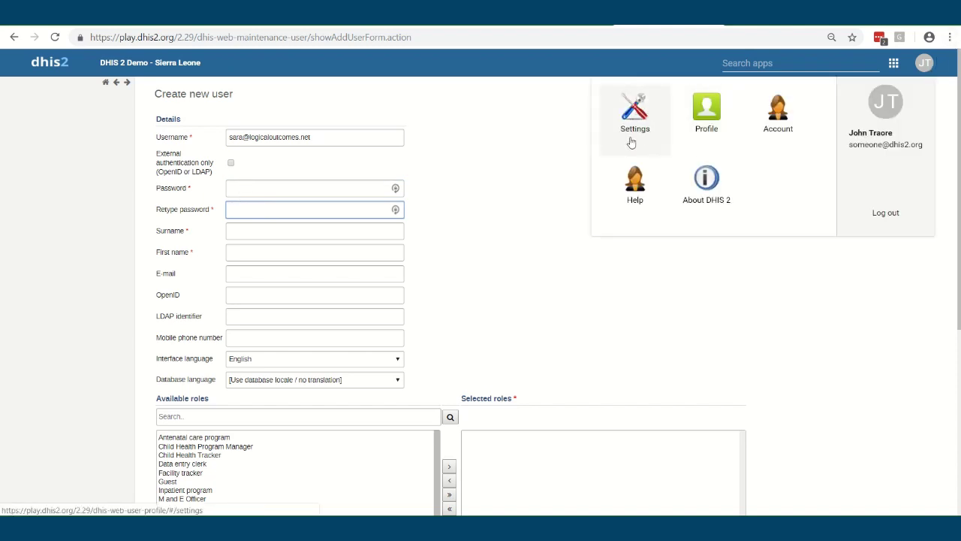
pyautogui.click(237, 229)
pyautogui.click(461, 265)
pyautogui.click(238, 252)
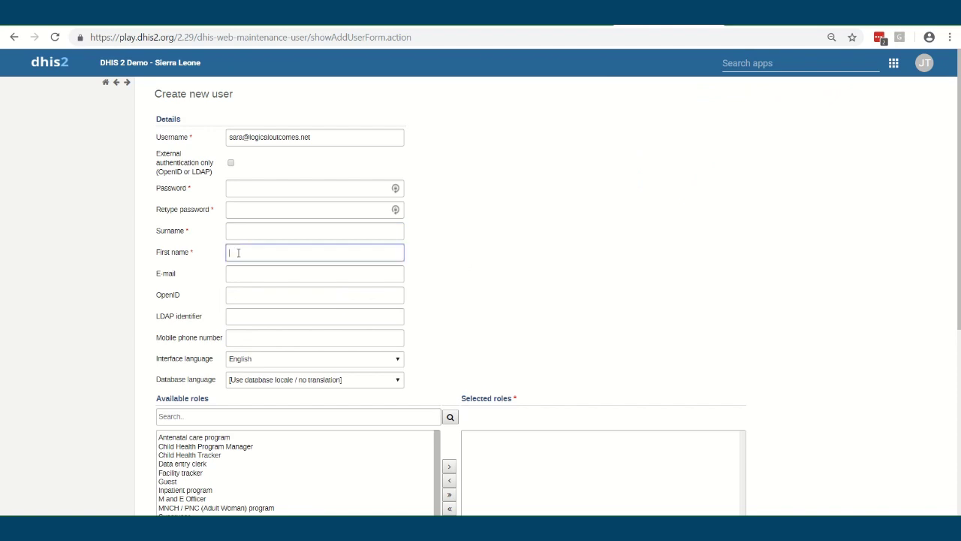
pyautogui.click(490, 258)
pyautogui.scroll(-1, 352, 281)
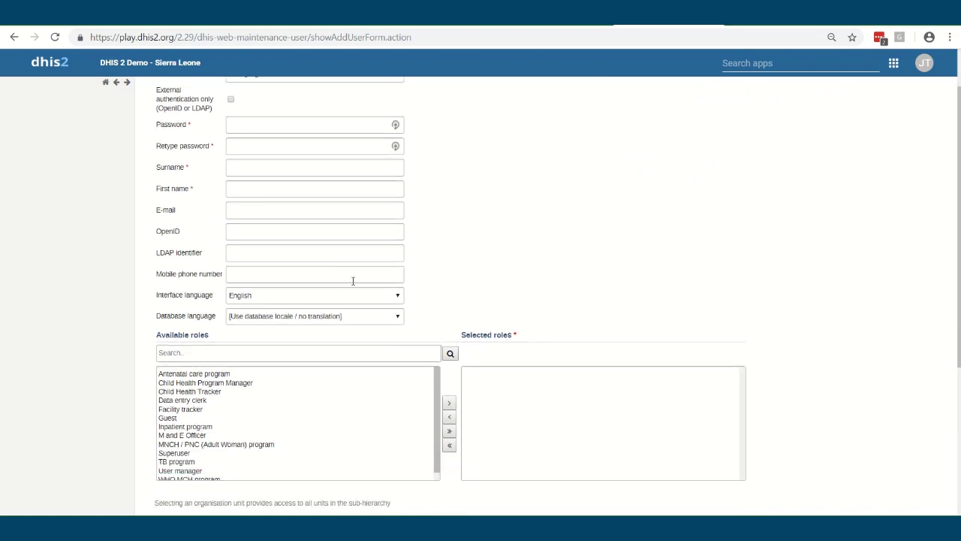
pyautogui.click(238, 273)
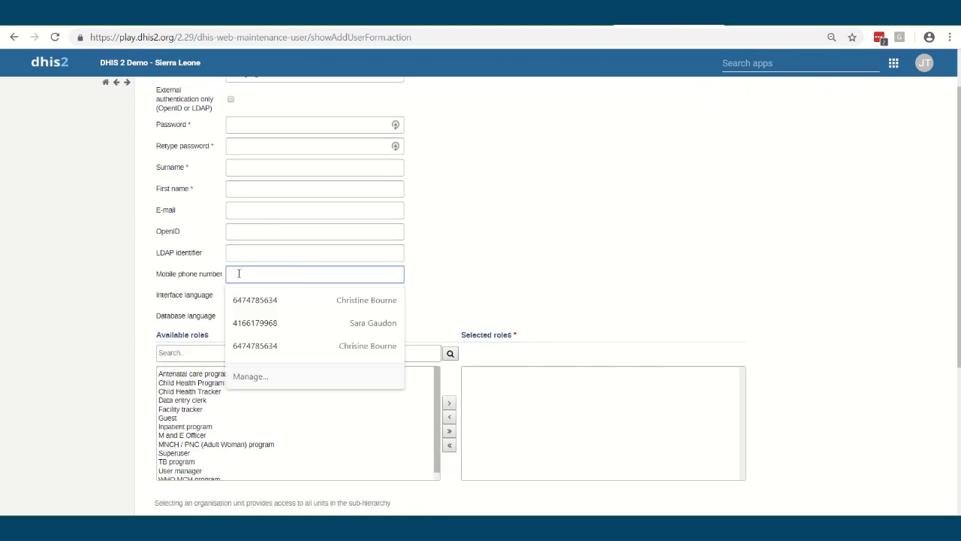
pyautogui.click(506, 267)
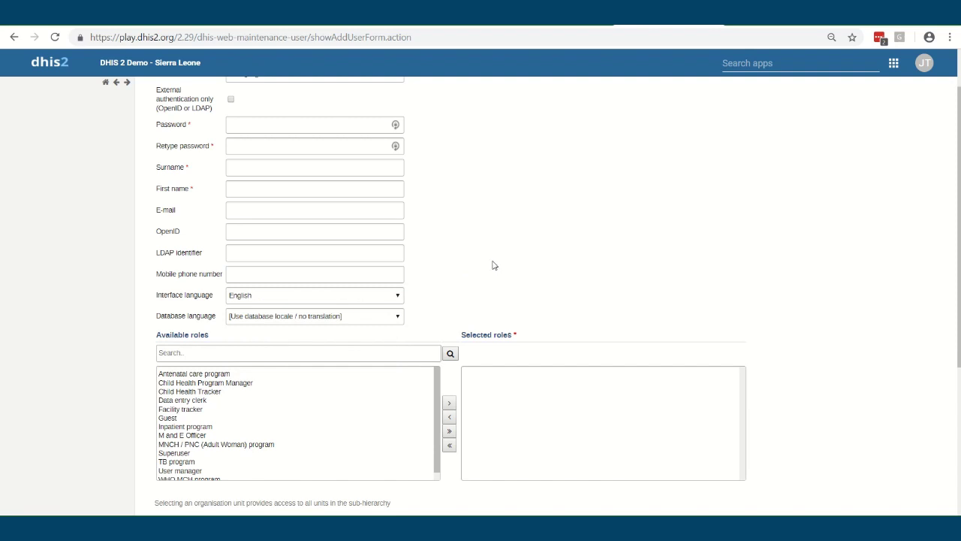
pyautogui.scroll(-1, 504, 258)
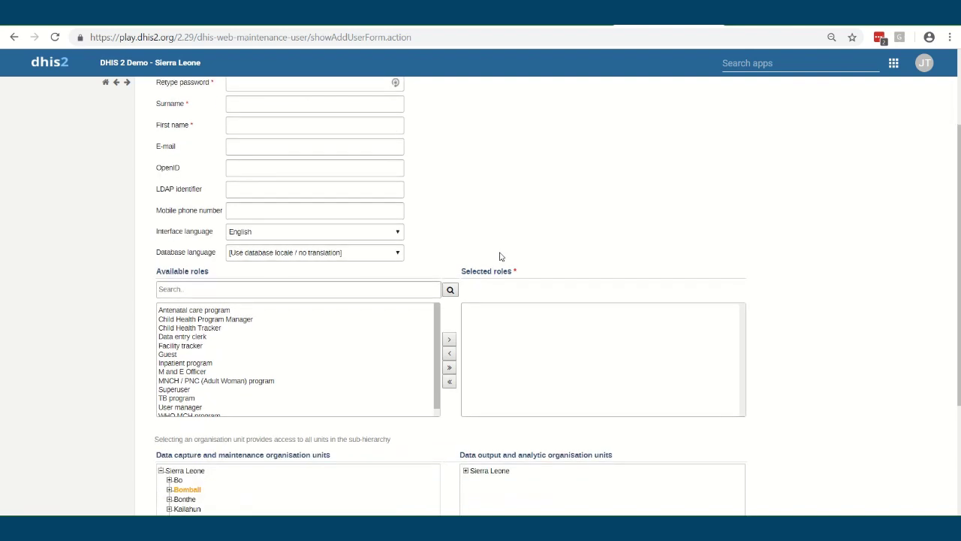
# Set the new user's database language to English
pyautogui.click(322, 254)
pyautogui.scroll(-1, 323, 256)
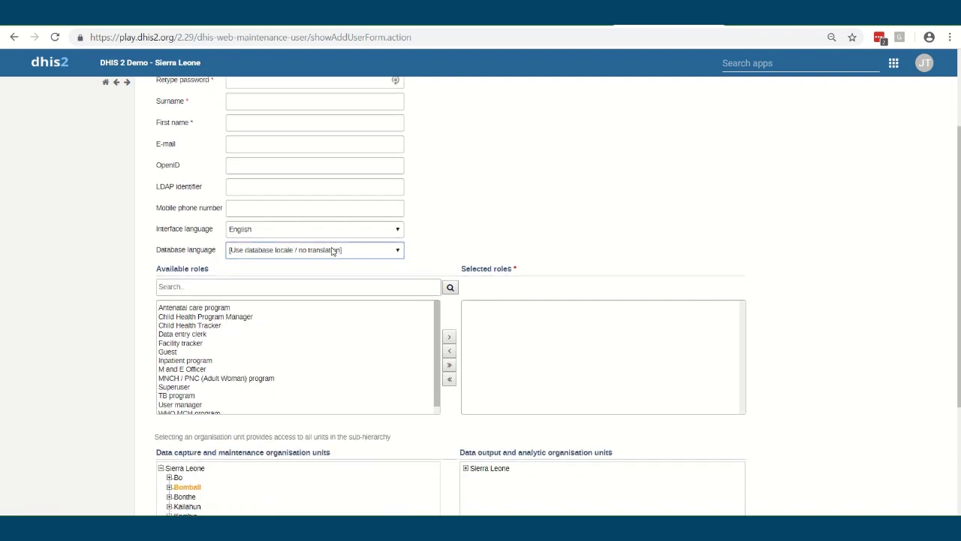
pyautogui.click(301, 190)
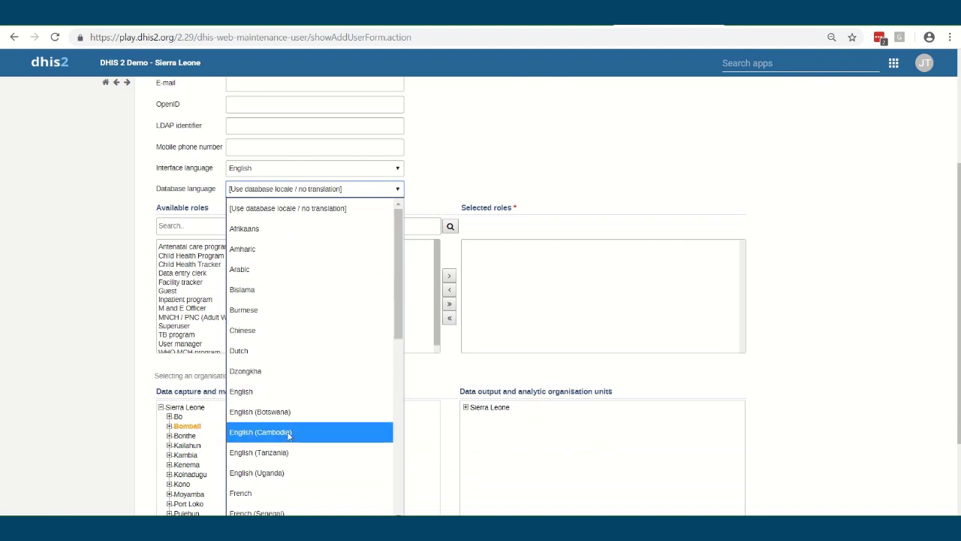
pyautogui.click(284, 391)
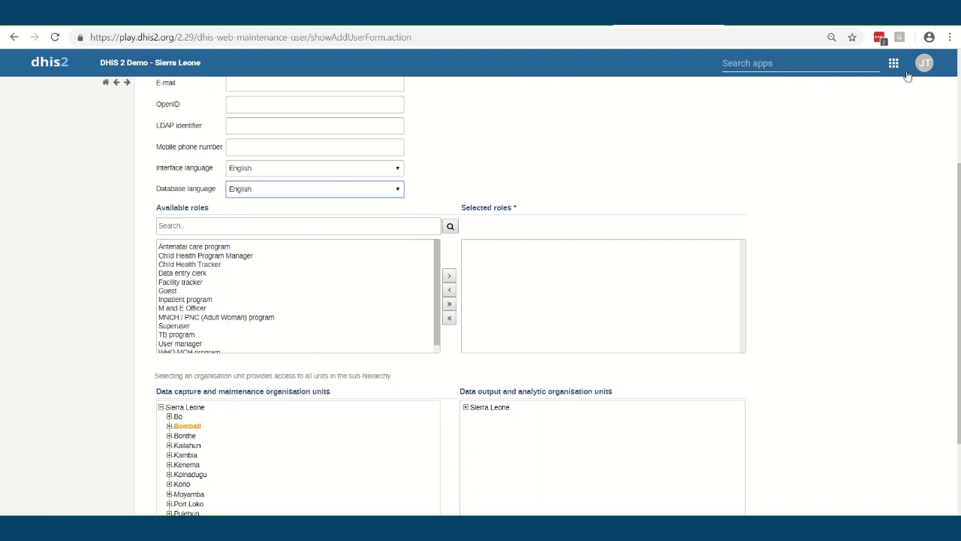
# Browse the interface language options and close them, keeping English for both languages
pyautogui.moveTo(926, 65)
pyautogui.click(268, 171)
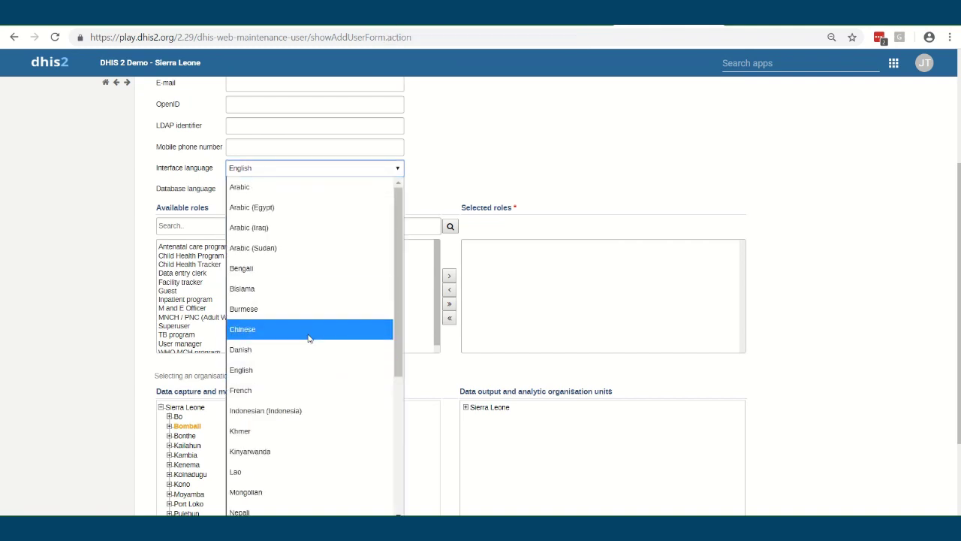
pyautogui.scroll(-3, 308, 337)
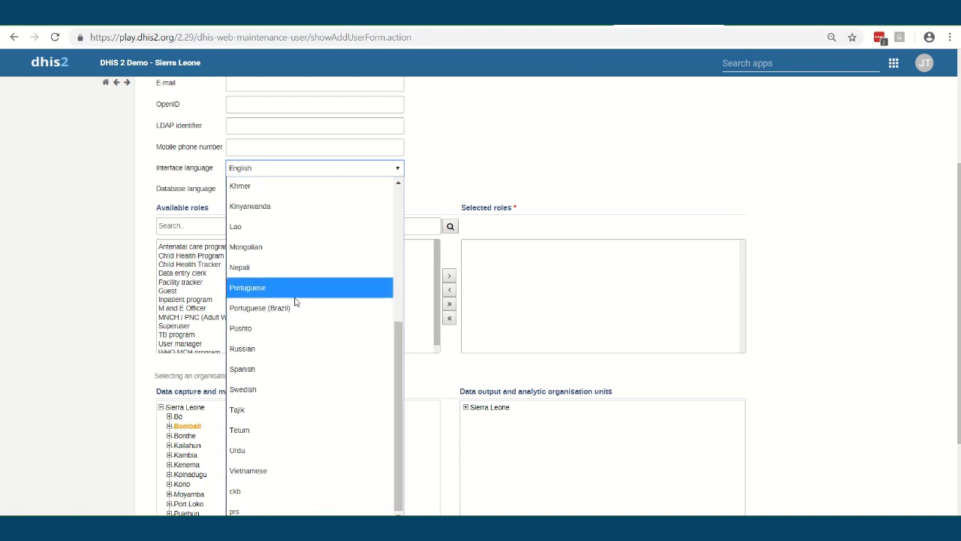
pyautogui.scroll(5, 295, 301)
pyautogui.press('Escape')
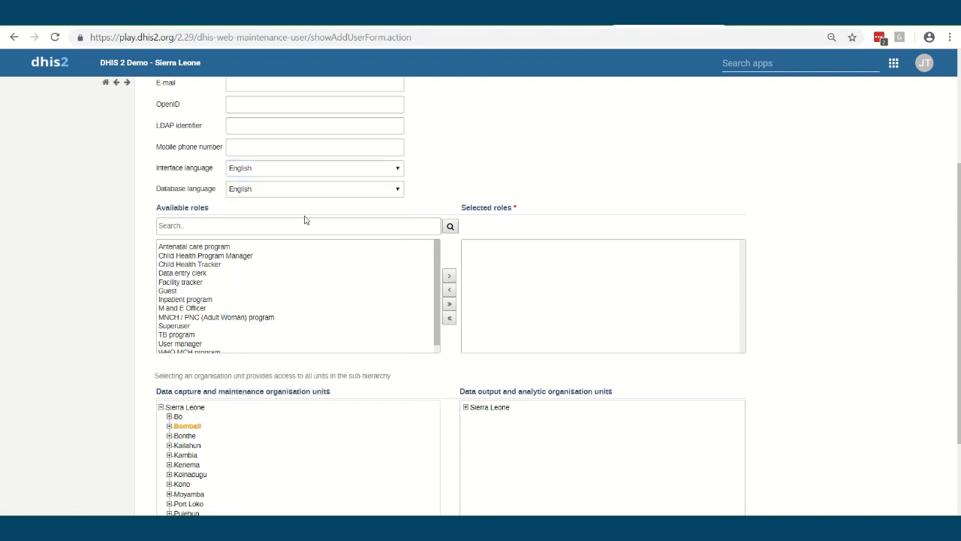
pyautogui.click(273, 189)
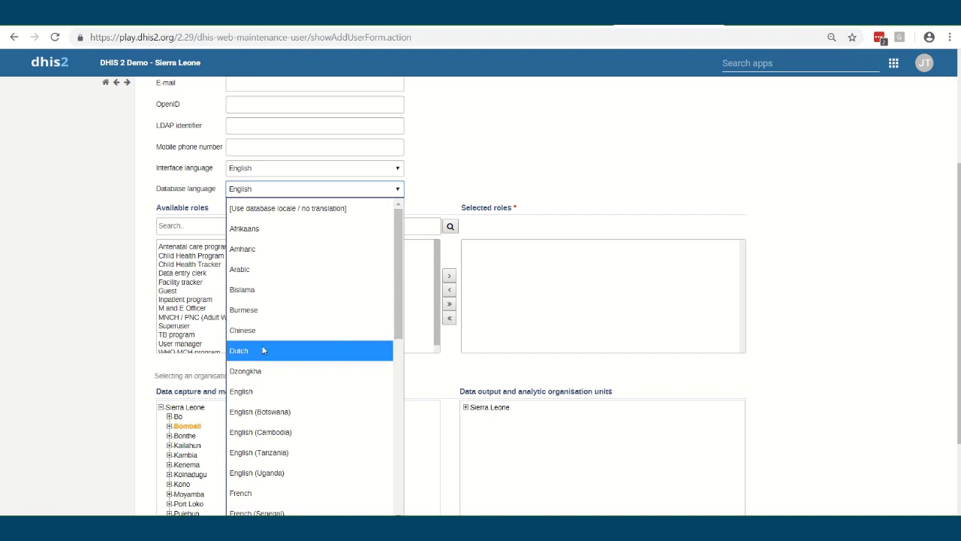
pyautogui.click(538, 155)
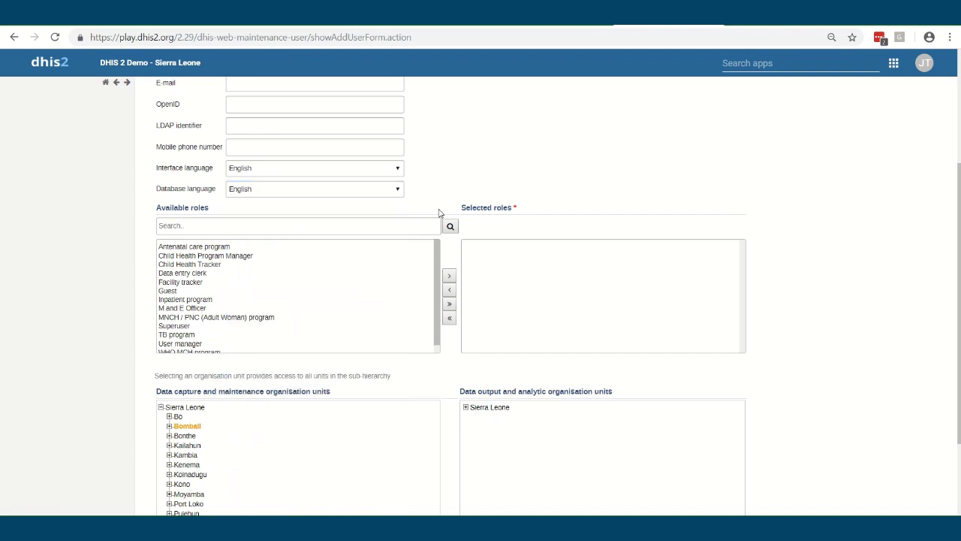
# Assign the User manager role to the new user and select it among the assigned roles
pyautogui.scroll(3, 221, 301)
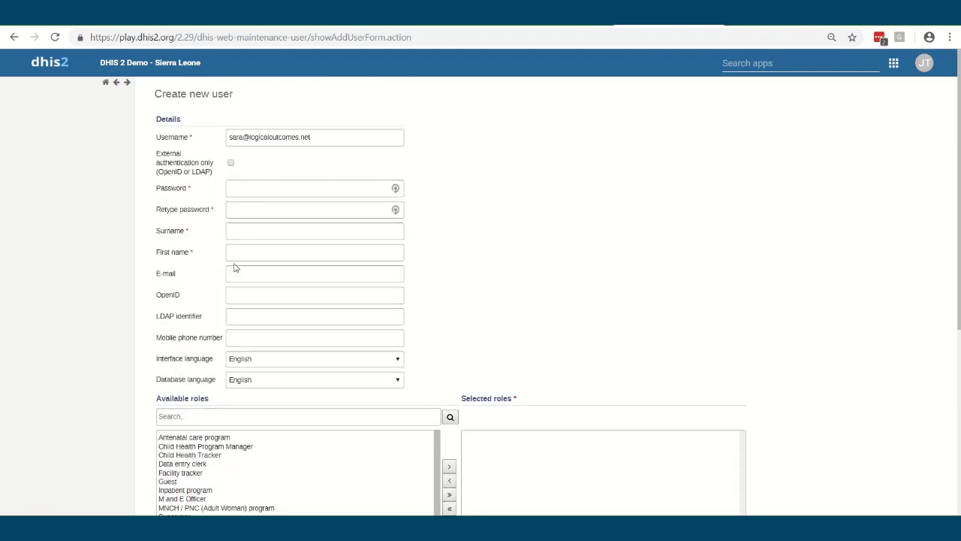
pyautogui.scroll(-3, 233, 265)
pyautogui.click(184, 344)
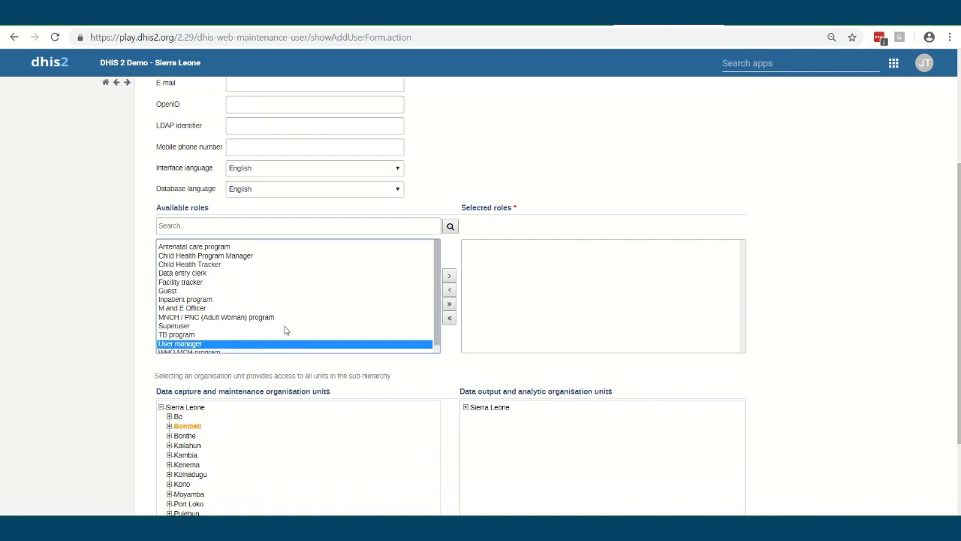
pyautogui.click(449, 275)
pyautogui.scroll(-3, 392, 326)
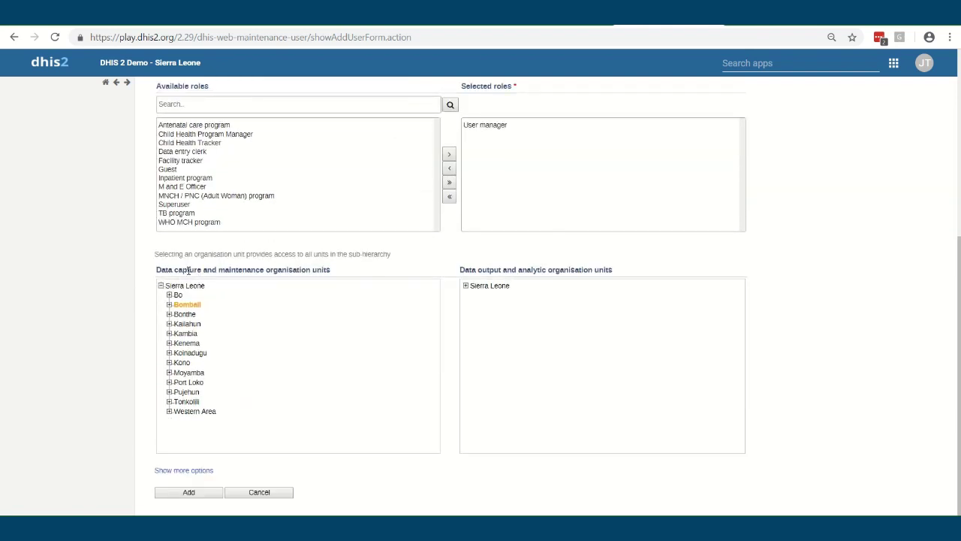
pyautogui.moveTo(157, 269); pyautogui.dragTo(196, 270)
pyautogui.moveTo(461, 270); pyautogui.dragTo(501, 269)
pyautogui.click(189, 269)
pyautogui.moveTo(147, 274); pyautogui.dragTo(117, 278)
pyautogui.click(274, 266)
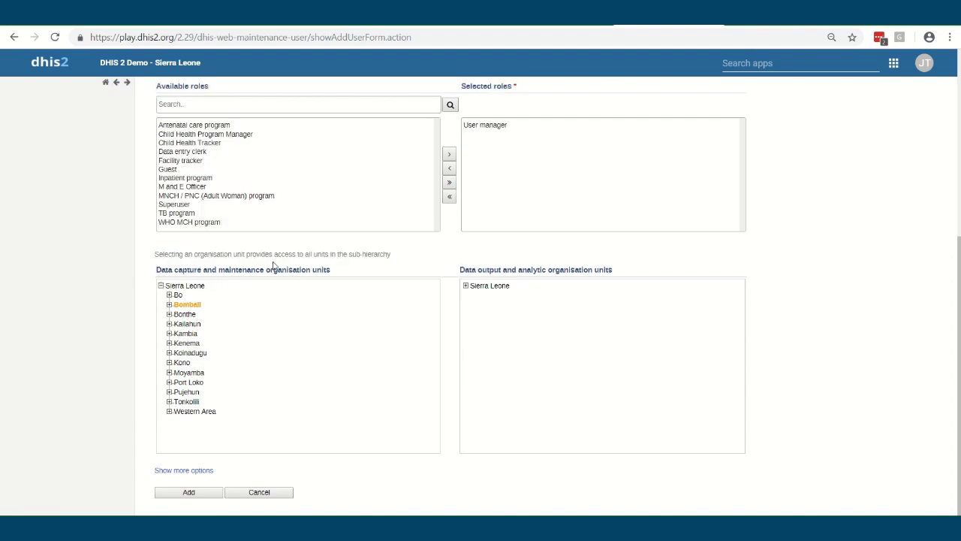
pyautogui.click(481, 127)
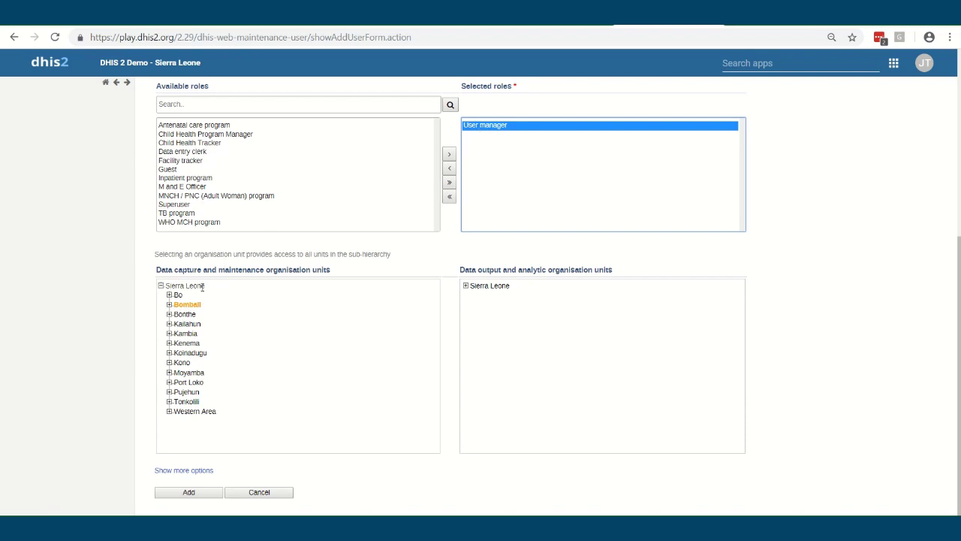
# Give Sierra Leone for data capture and data output, and assign the Data entry clerk role
pyautogui.click(172, 285)
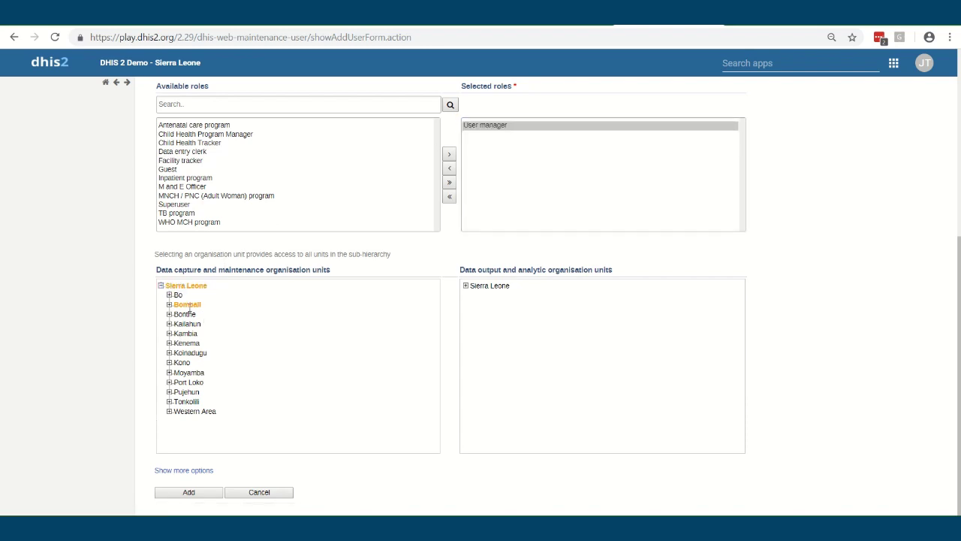
pyautogui.click(187, 304)
pyautogui.click(490, 286)
pyautogui.click(466, 287)
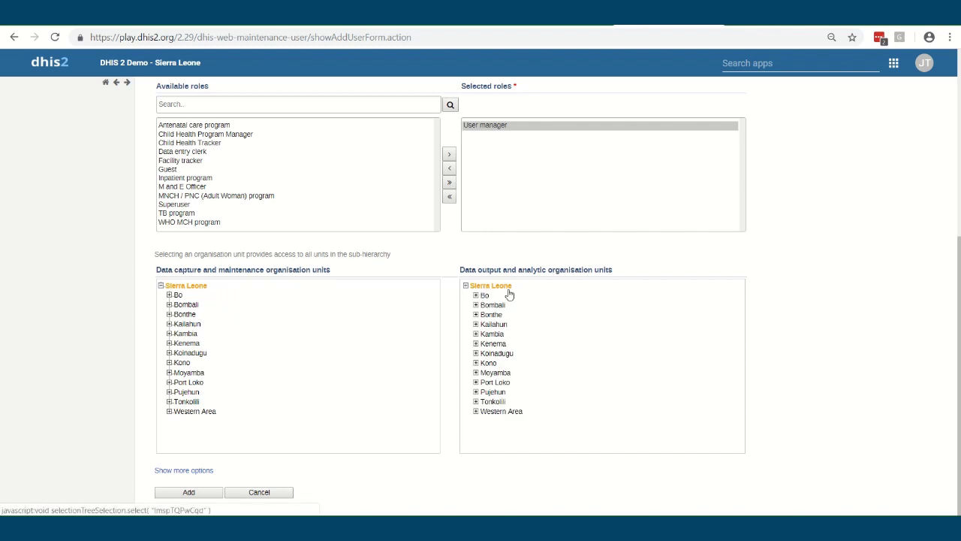
pyautogui.click(192, 153)
pyautogui.click(449, 154)
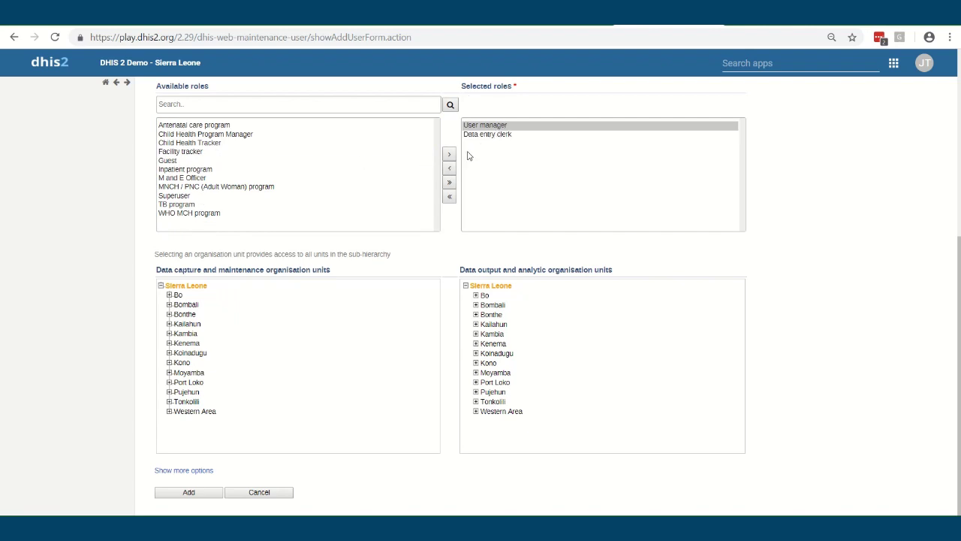
# Remove the User manager role and assign Ngelehun CHC for data capture
pyautogui.click(450, 170)
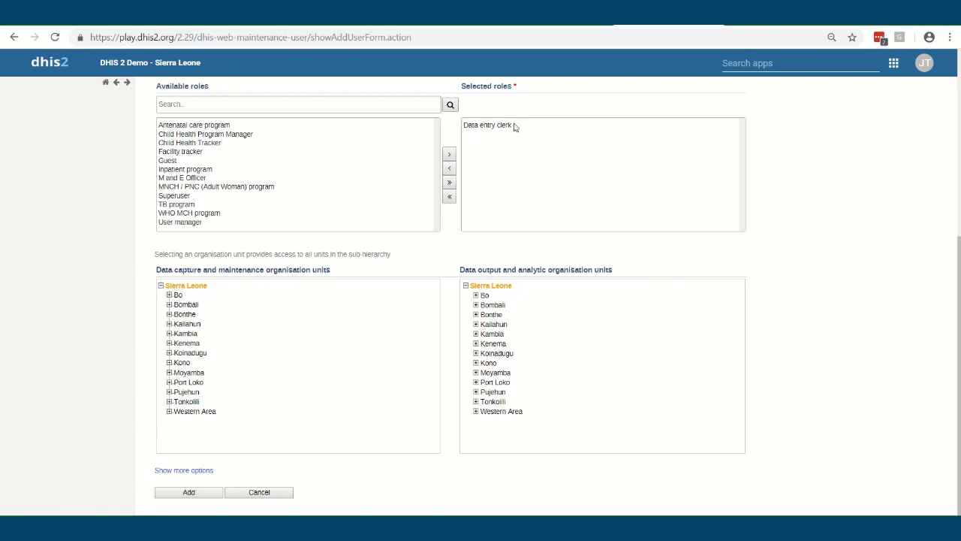
pyautogui.click(491, 129)
pyautogui.click(169, 295)
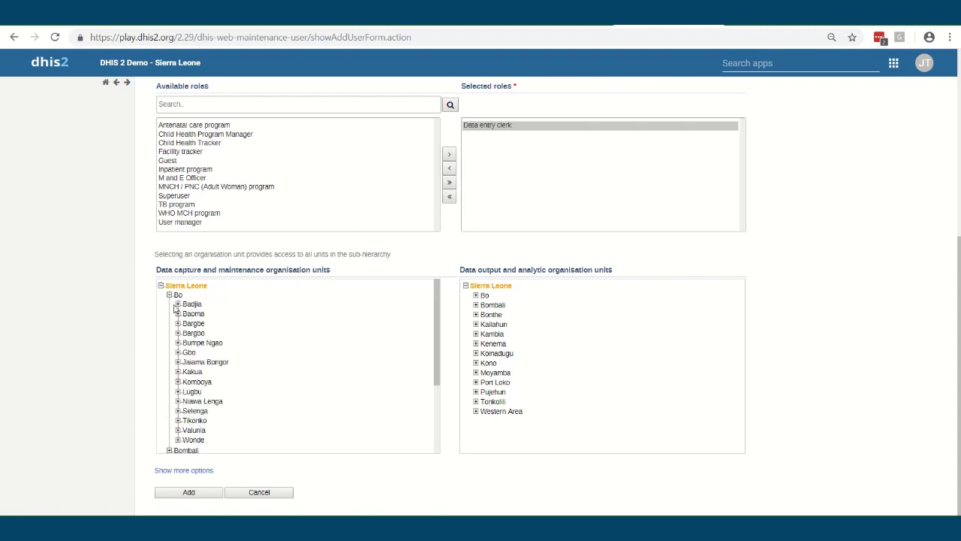
pyautogui.click(178, 303)
pyautogui.click(213, 313)
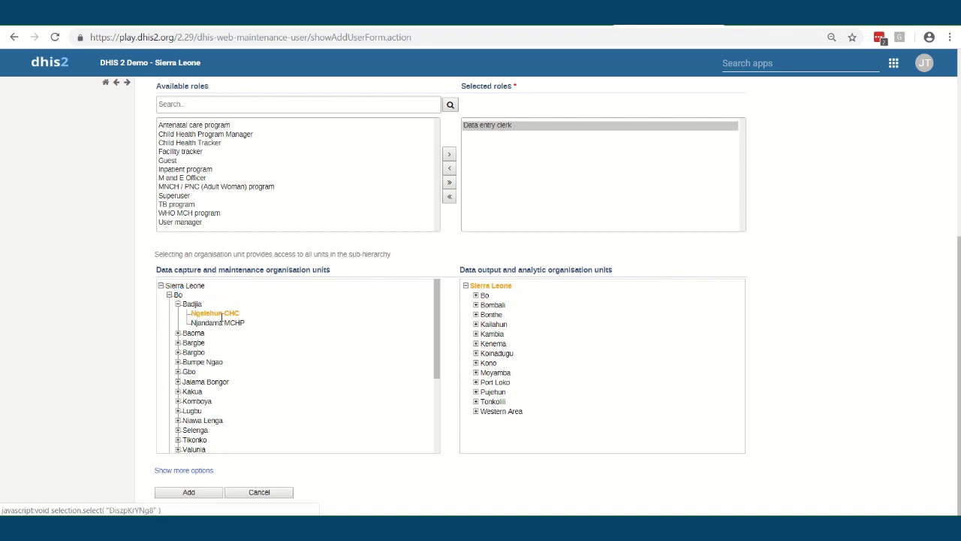
# Add Bo, Badjia, Ngelehun CHC and Njandama MCHP to the data output units
pyautogui.click(475, 295)
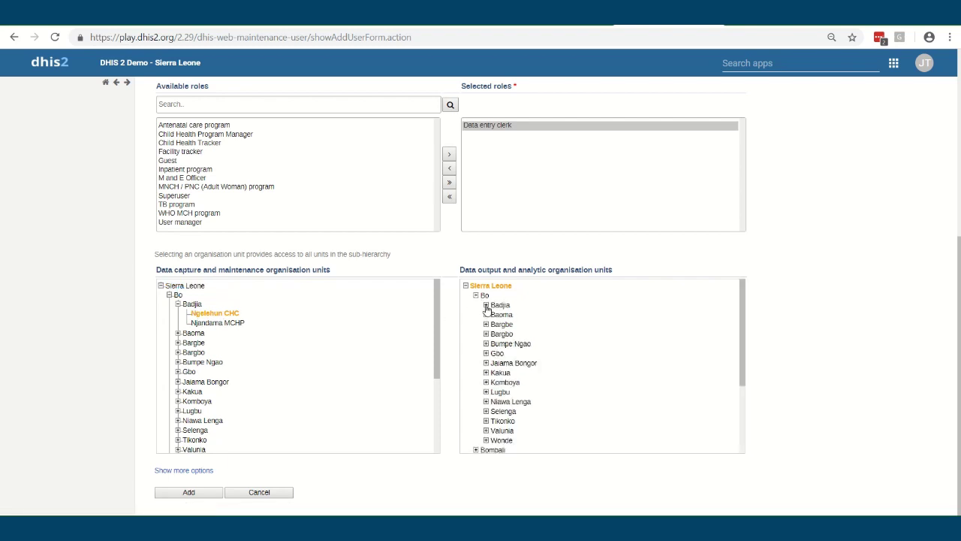
pyautogui.click(486, 305)
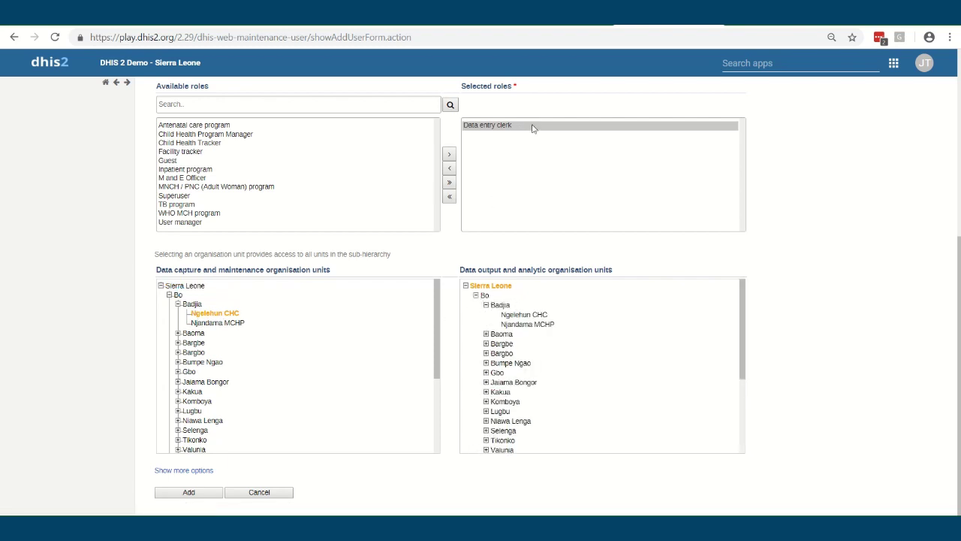
pyautogui.click(500, 305)
pyautogui.click(511, 316)
pyautogui.click(517, 325)
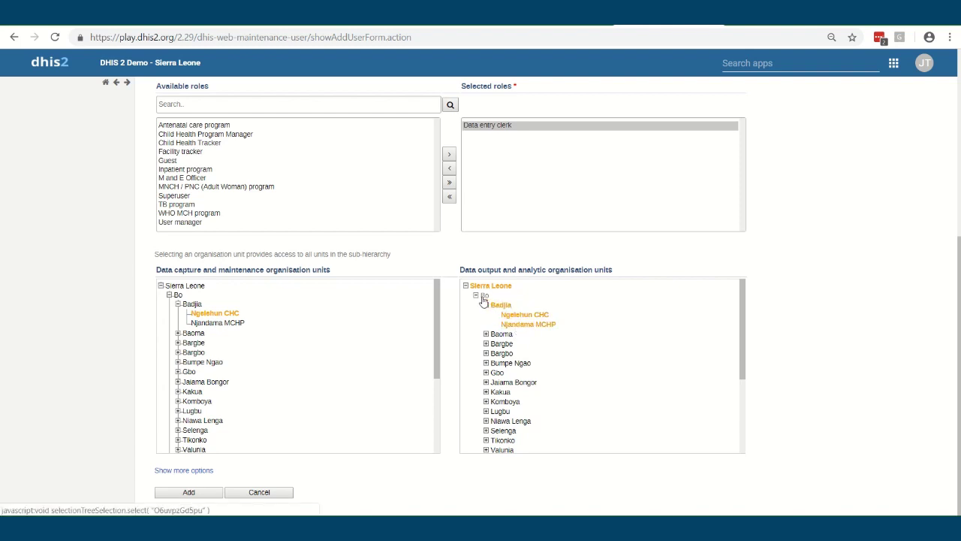
pyautogui.click(484, 295)
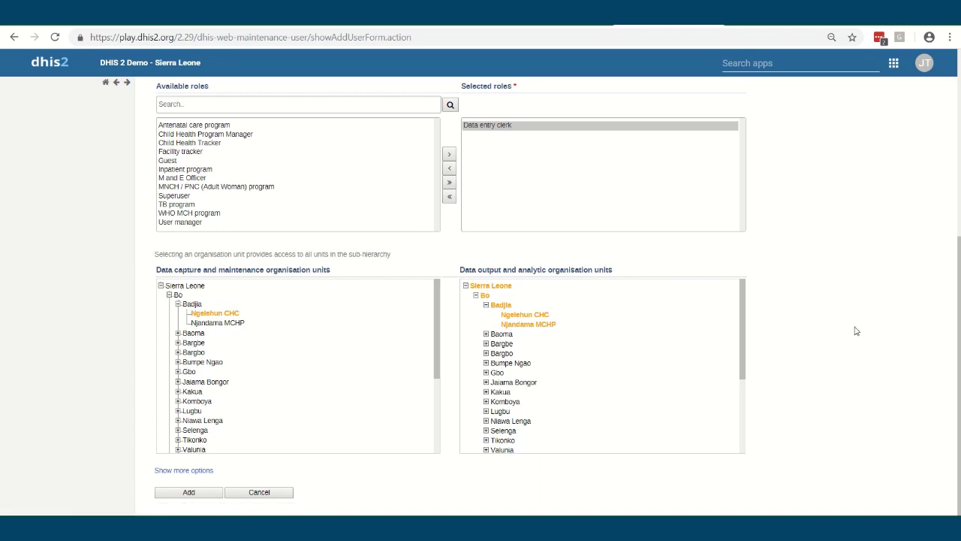
# Show more options and point out the Child Health Tracker, Superuser and World Health Program groups
pyautogui.click(199, 470)
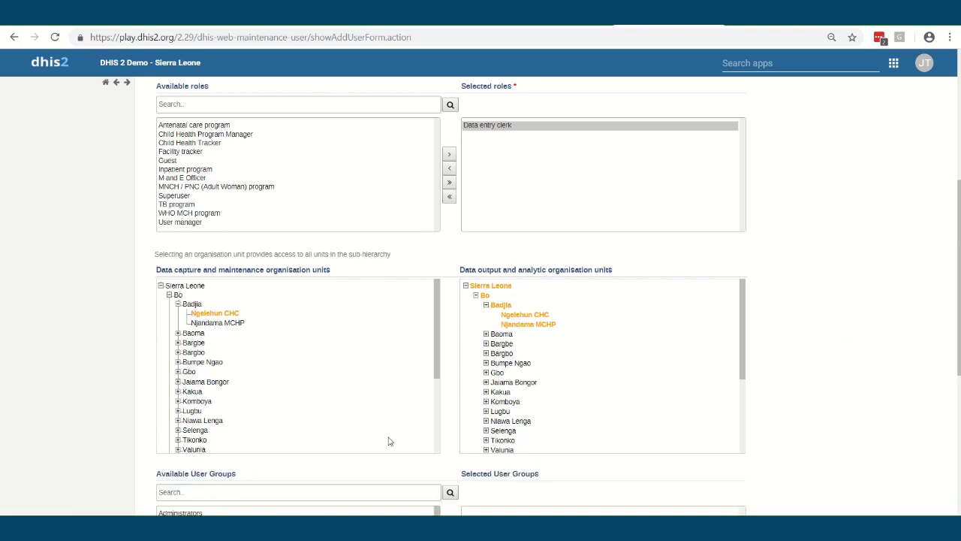
pyautogui.scroll(-3, 382, 429)
pyautogui.scroll(-3, 822, 378)
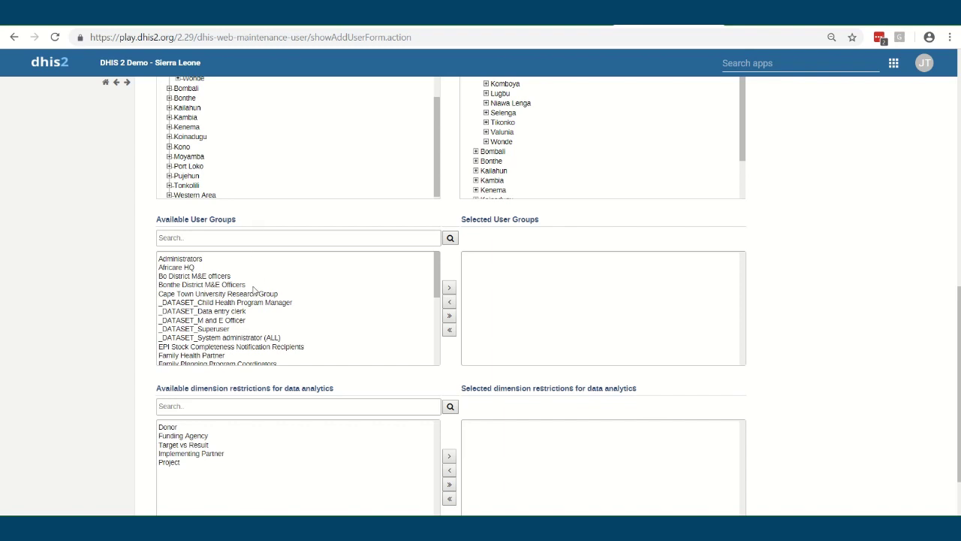
pyautogui.scroll(-5, 285, 327)
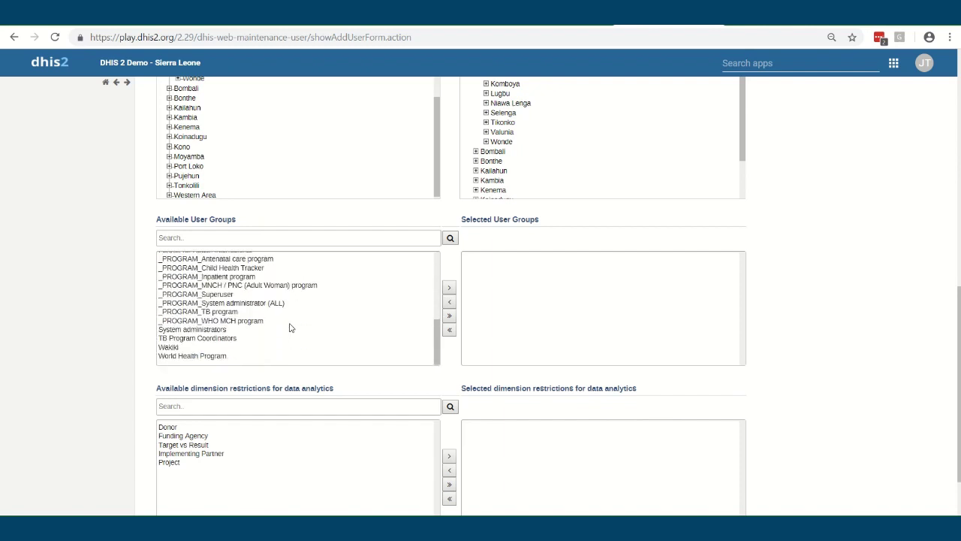
pyautogui.click(200, 268)
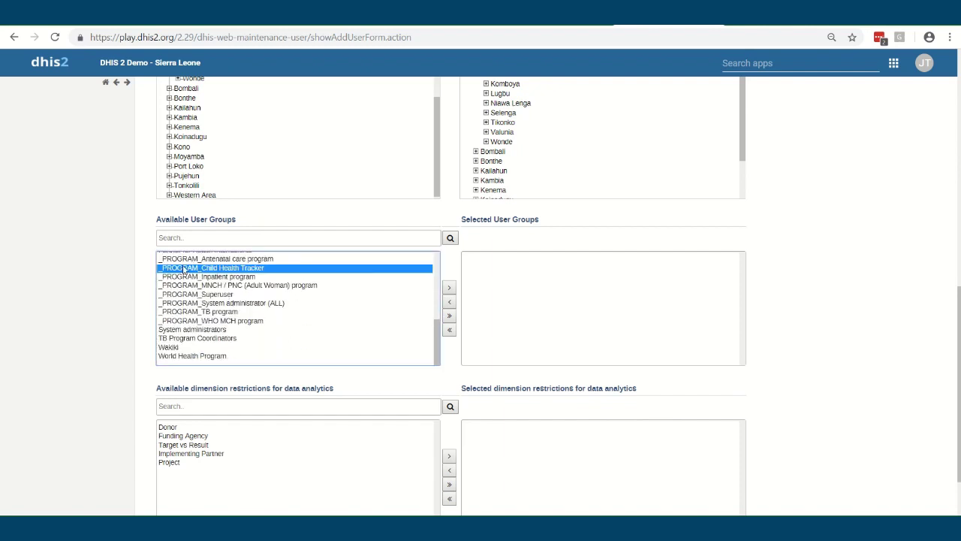
pyautogui.click(184, 296)
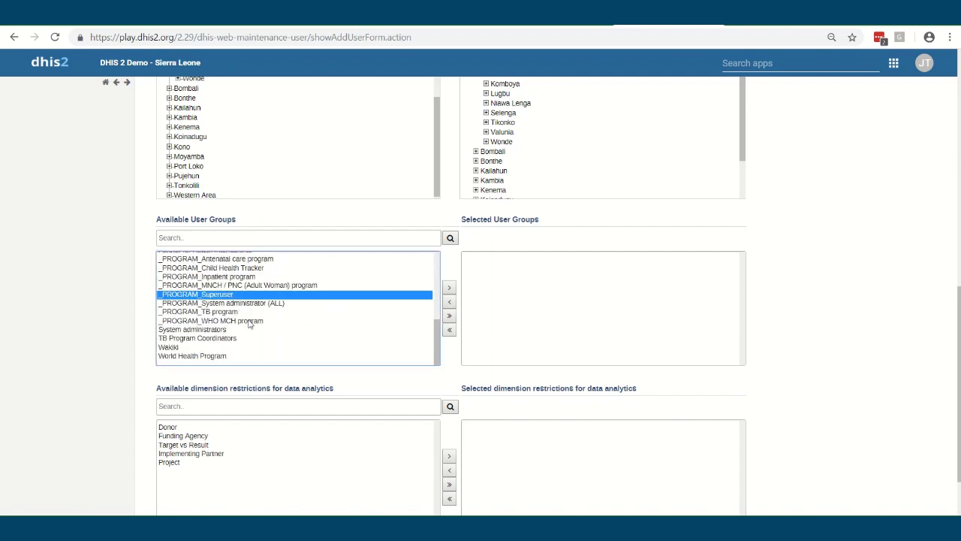
pyautogui.click(223, 356)
pyautogui.scroll(10, 218, 323)
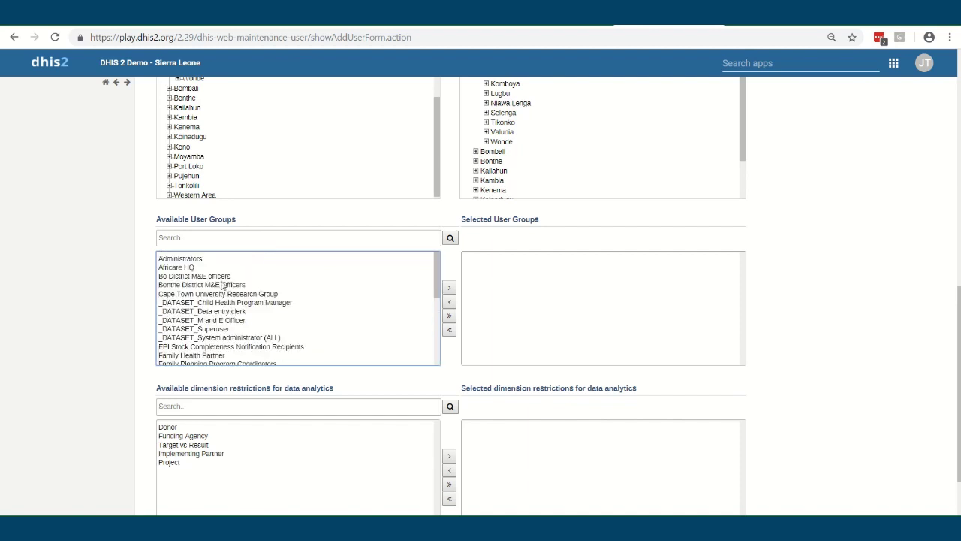
pyautogui.click(223, 285)
# Cancel the new-user form without saving the user
pyautogui.scroll(-1, 267, 347)
pyautogui.scroll(-5, 274, 347)
pyautogui.scroll(-2, 119, 443)
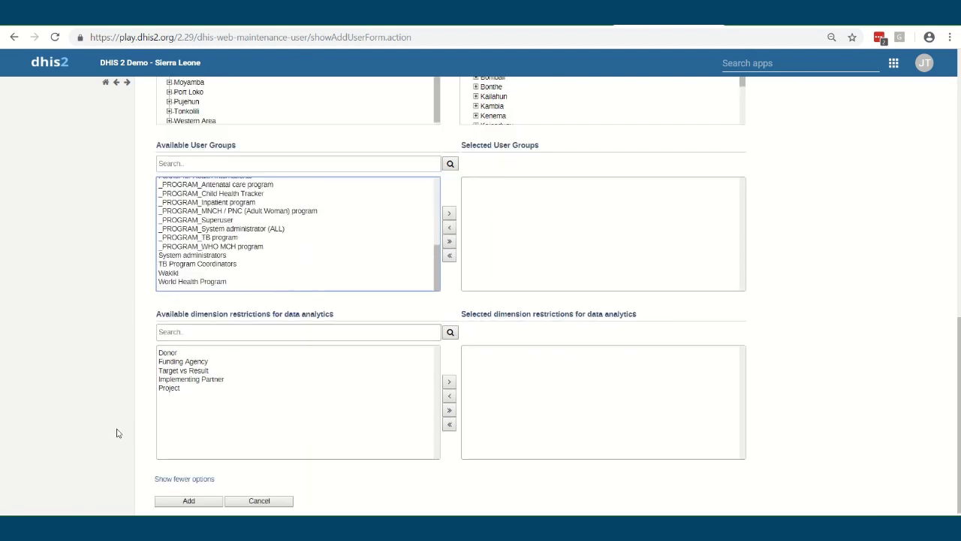
pyautogui.click(261, 493)
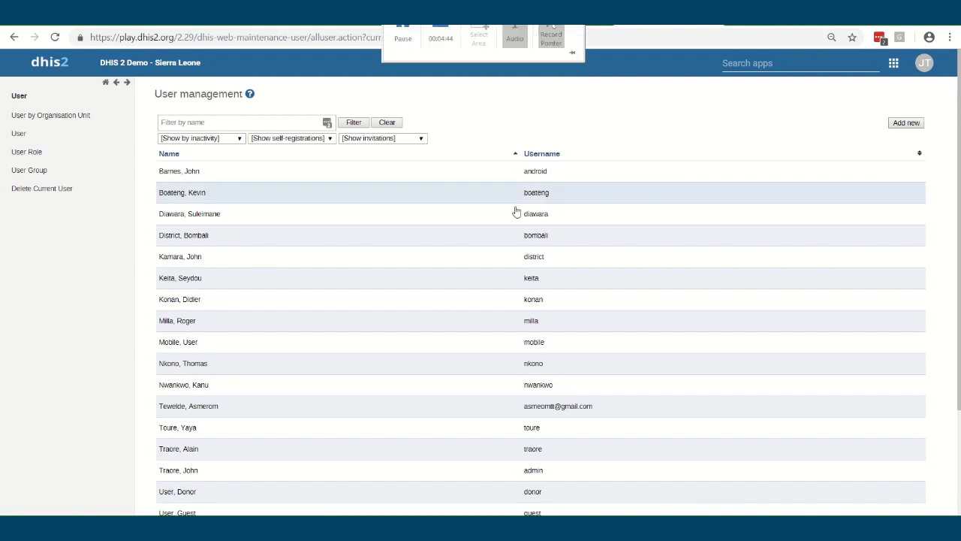
# Launch the Dashboard app and open sharing settings for the Immunization dashboard
pyautogui.click(896, 65)
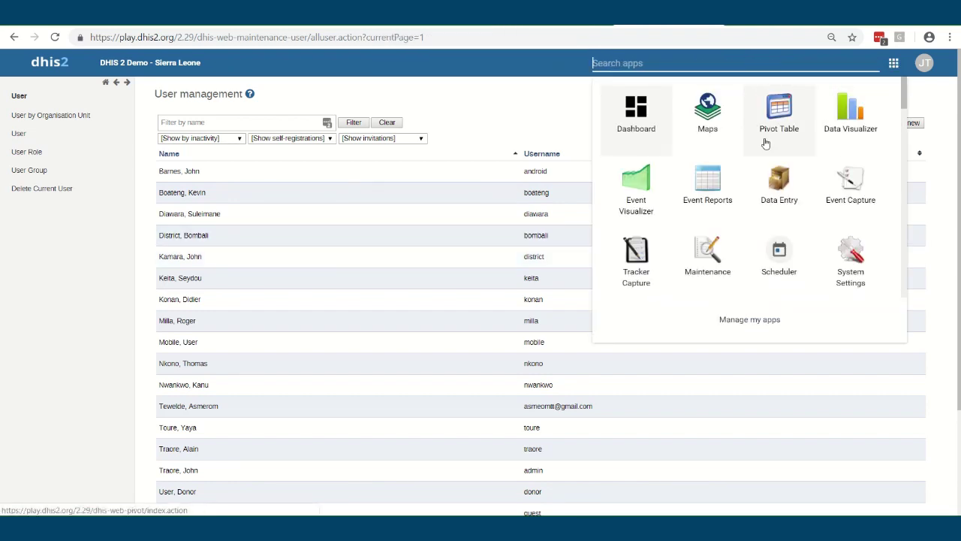
pyautogui.click(636, 115)
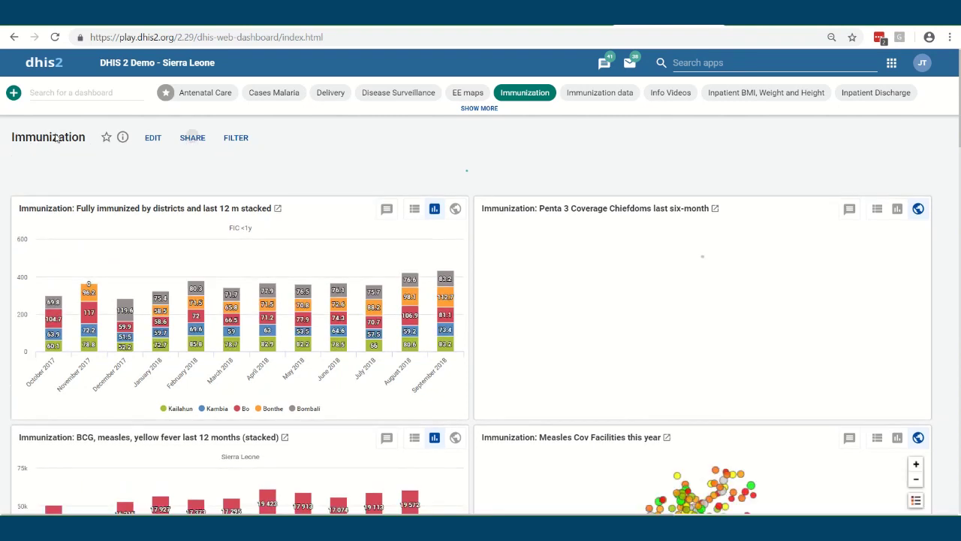
pyautogui.click(192, 137)
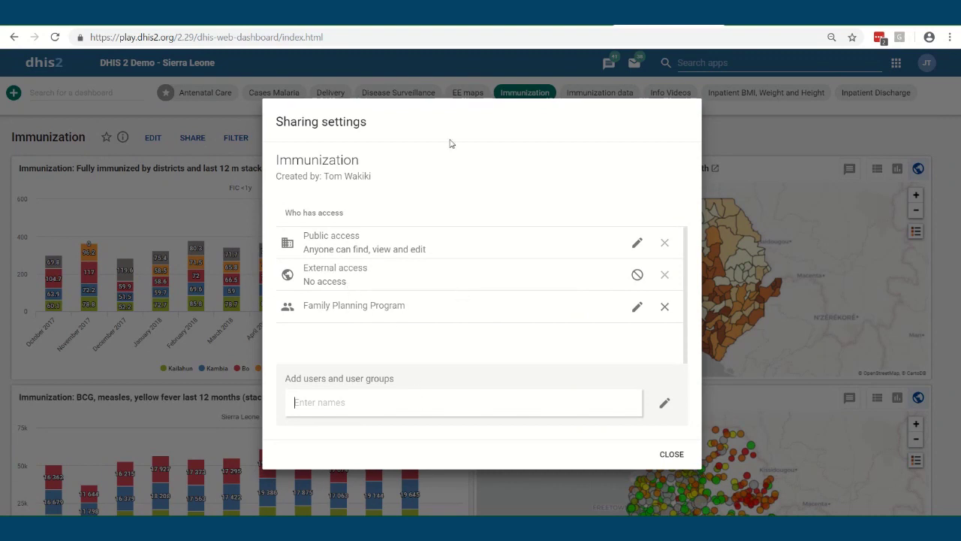
# Search 'dda', pick the _DATASET_Data entry clerk group, point out public access, and close sharing
pyautogui.write('dda')
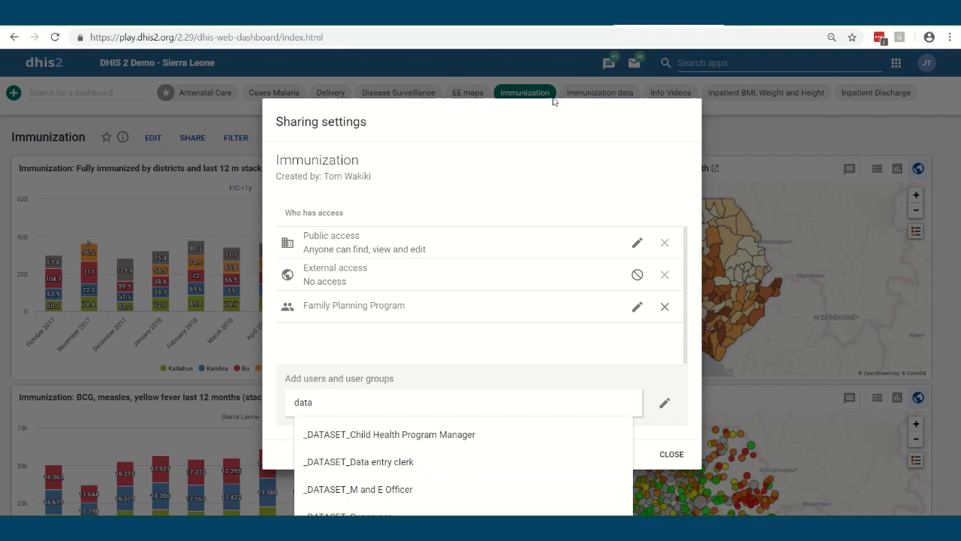
pyautogui.click(377, 470)
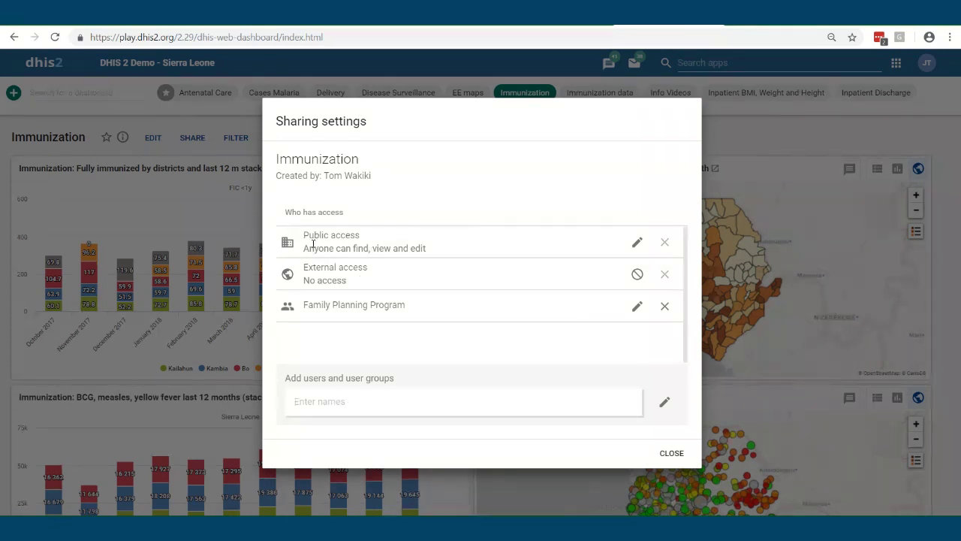
pyautogui.moveTo(307, 236); pyautogui.dragTo(419, 257)
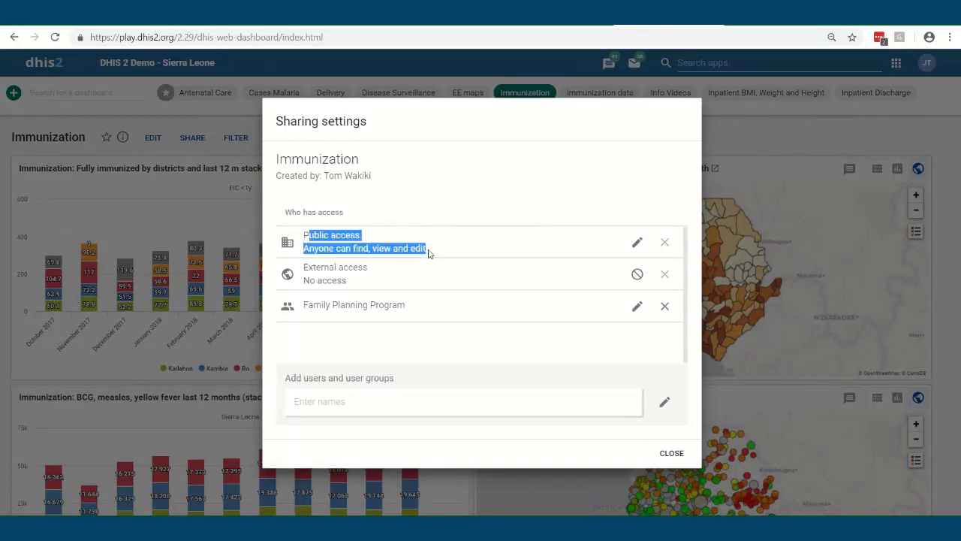
pyautogui.moveTo(303, 241); pyautogui.dragTo(438, 253)
pyautogui.click(348, 253)
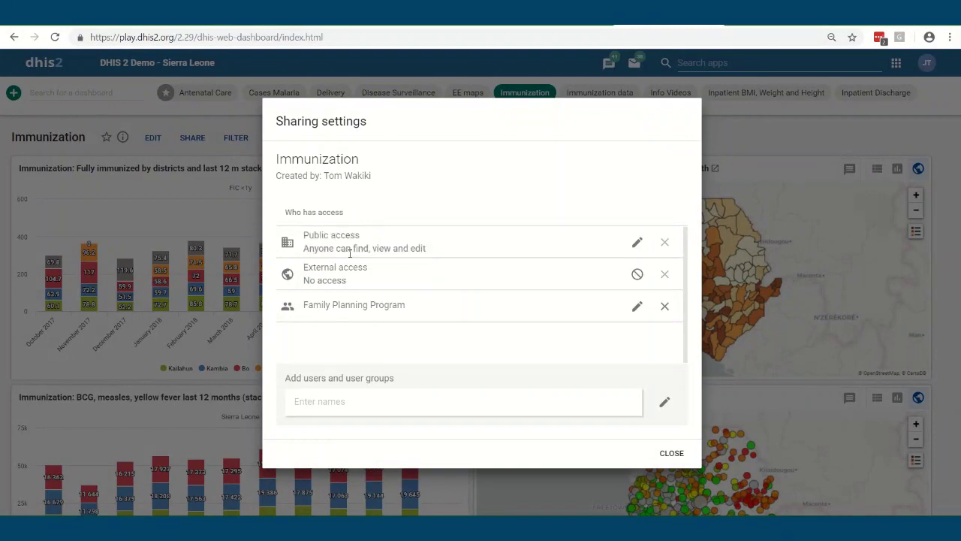
pyautogui.click(670, 453)
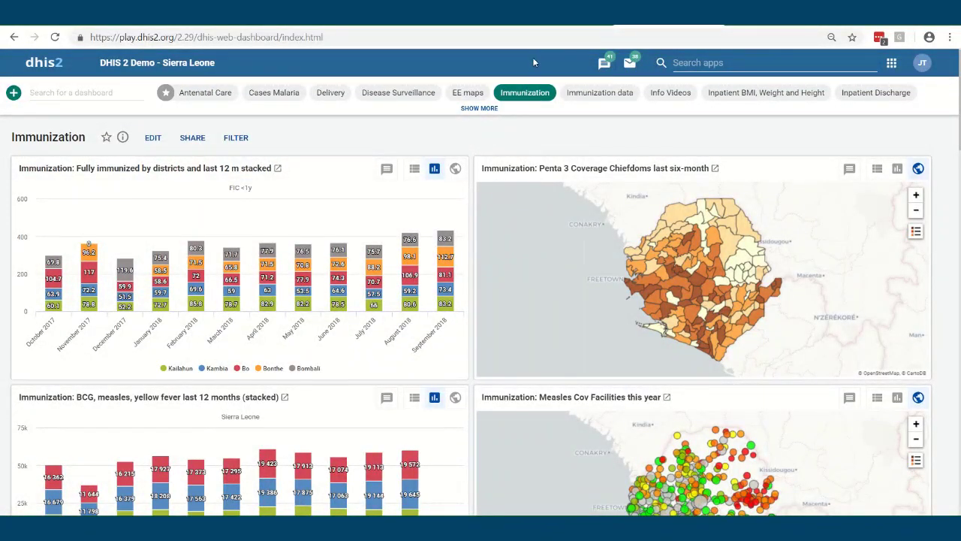
# Move from Antenatal Care through Mother and Child Health to the Delivery dashboard, highlighting the server URL
pyautogui.click(203, 94)
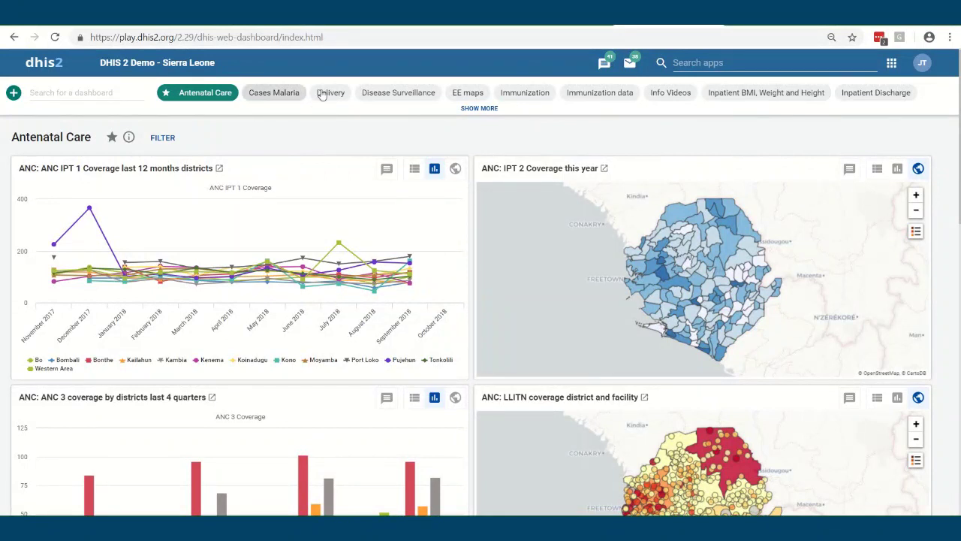
pyautogui.click(471, 109)
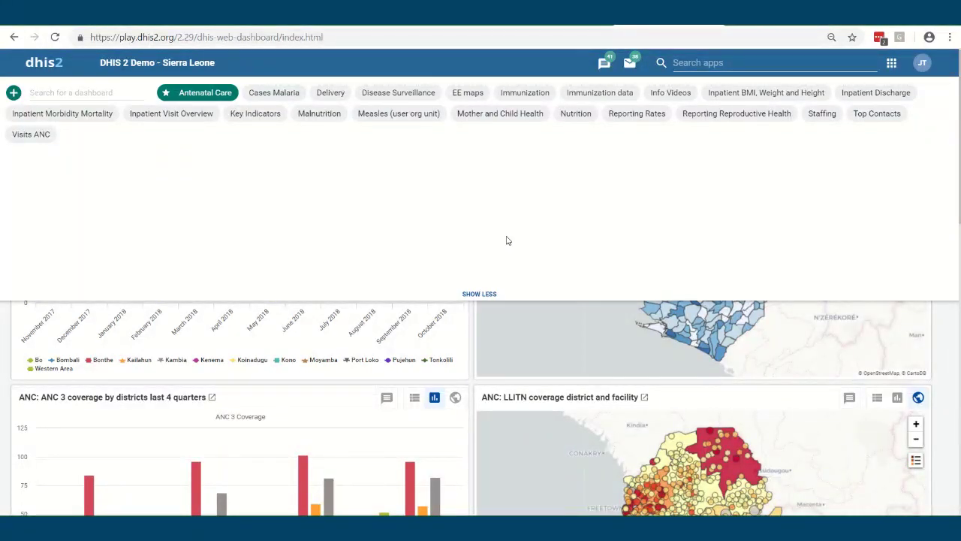
pyautogui.click(498, 117)
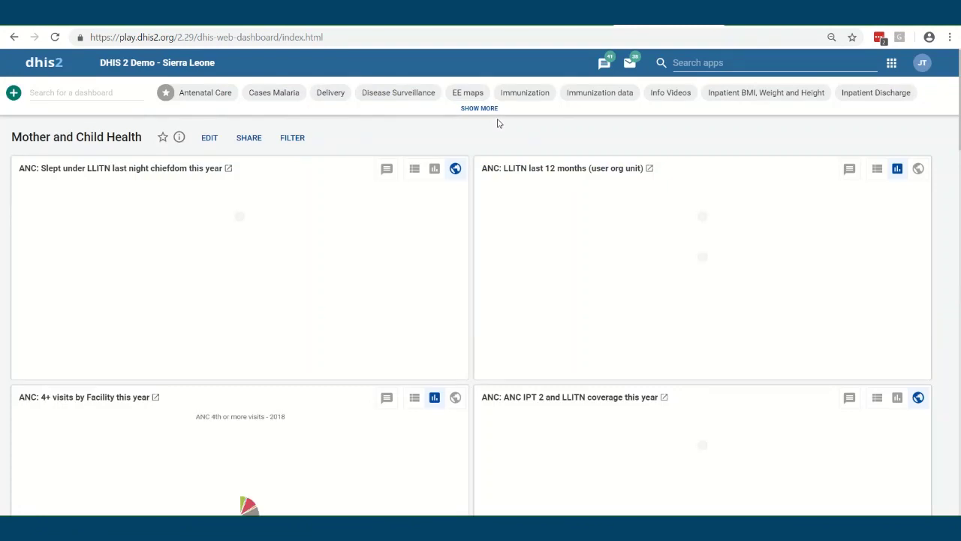
pyautogui.click(252, 138)
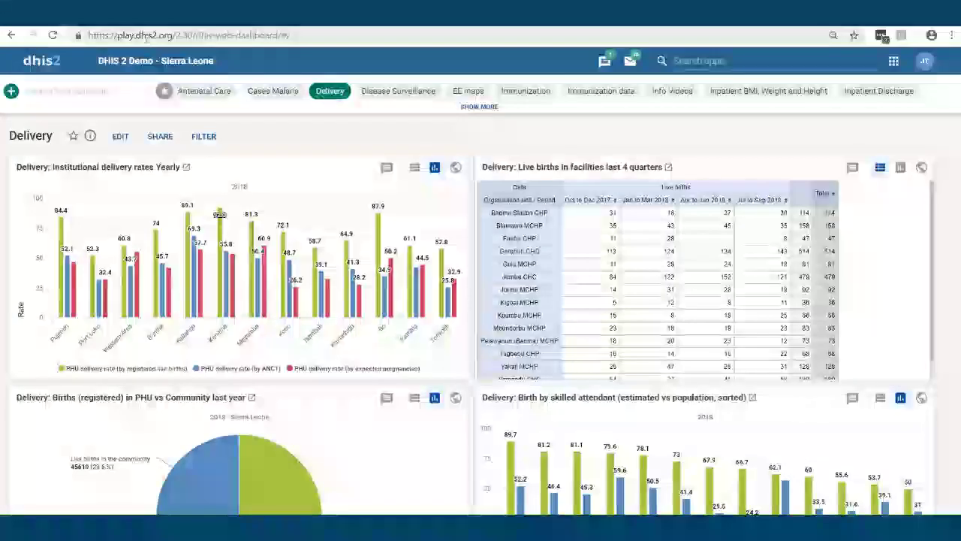
pyautogui.moveTo(193, 34); pyautogui.dragTo(87, 35)
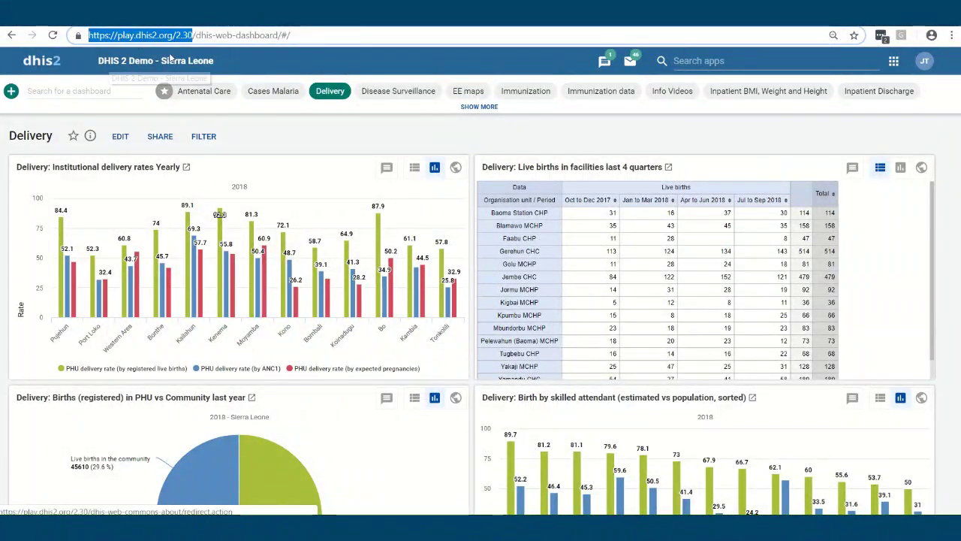
pyautogui.click(243, 138)
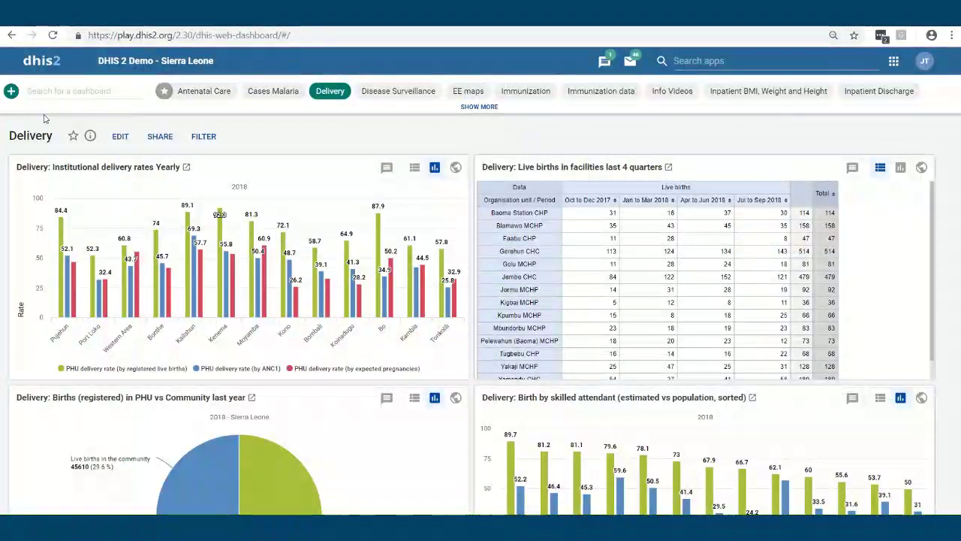
# Start a new dashboard titled 'TiTL' and search its items for 'maps'
pyautogui.click(11, 94)
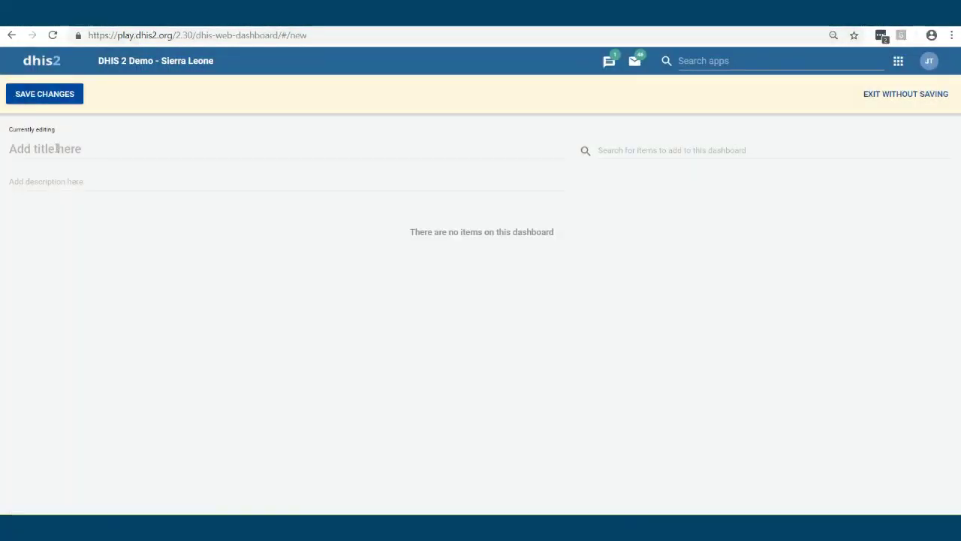
pyautogui.click(56, 148)
pyautogui.write('Ti')
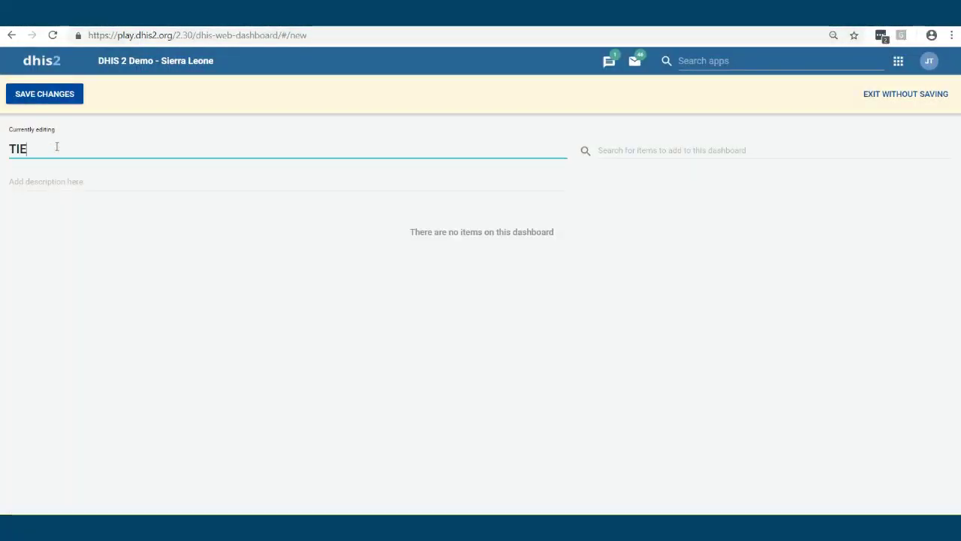
pyautogui.write('TL')
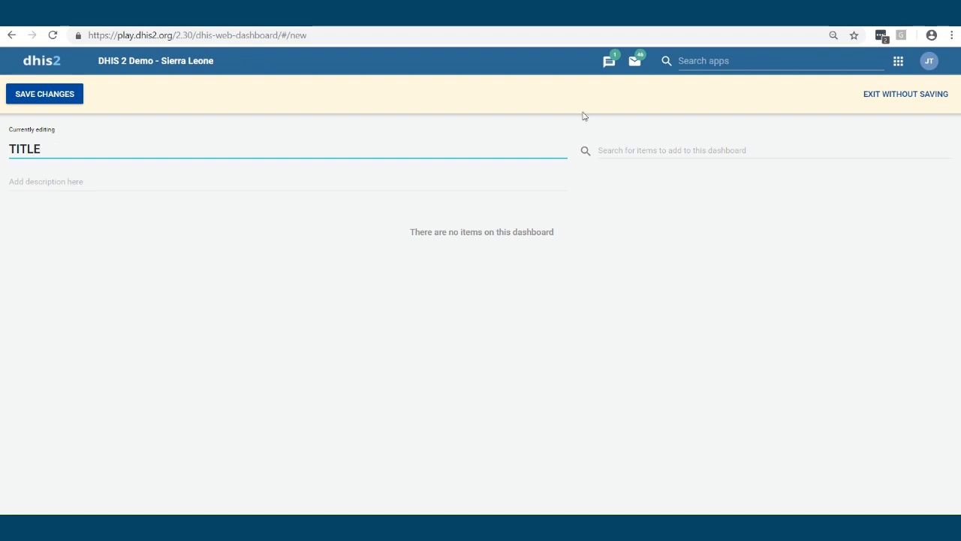
pyautogui.click(649, 150)
pyautogui.write('maps')
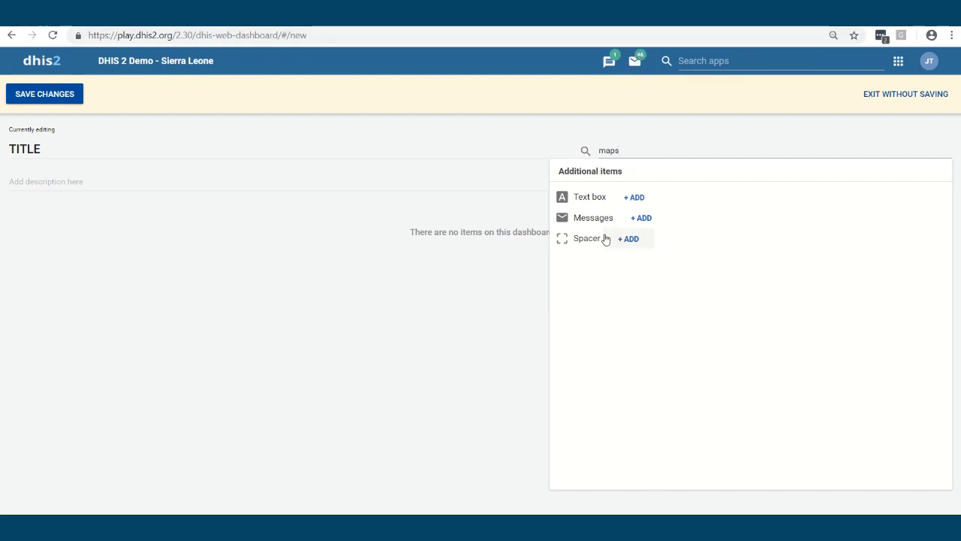
pyautogui.click(564, 150)
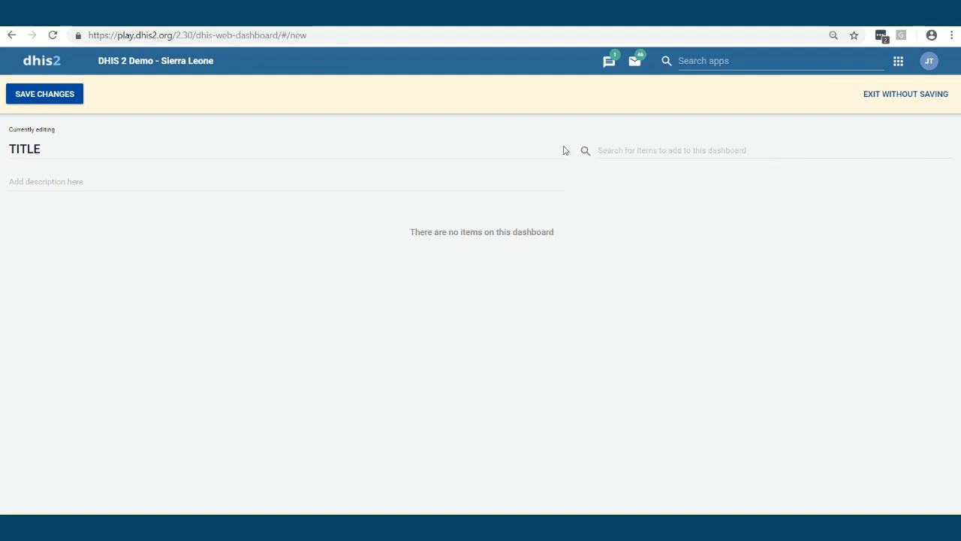
# Add the ANC 1st and 2nd visits and Child Health BCG pivot tables, then save the dashboard
pyautogui.click(627, 151)
pyautogui.write('chart')
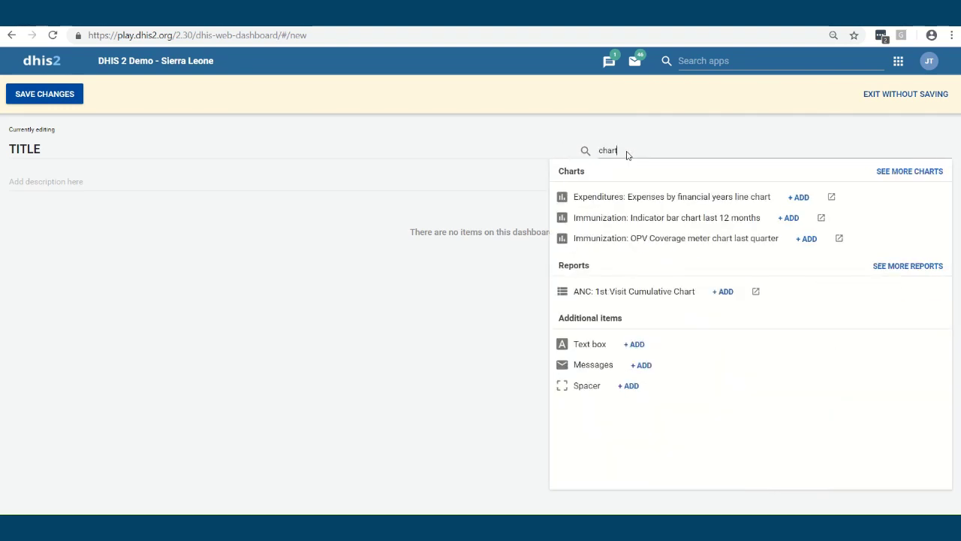
pyautogui.press('BackSpace')
pyautogui.press('BackSpace')
pyautogui.press('BackSpace')
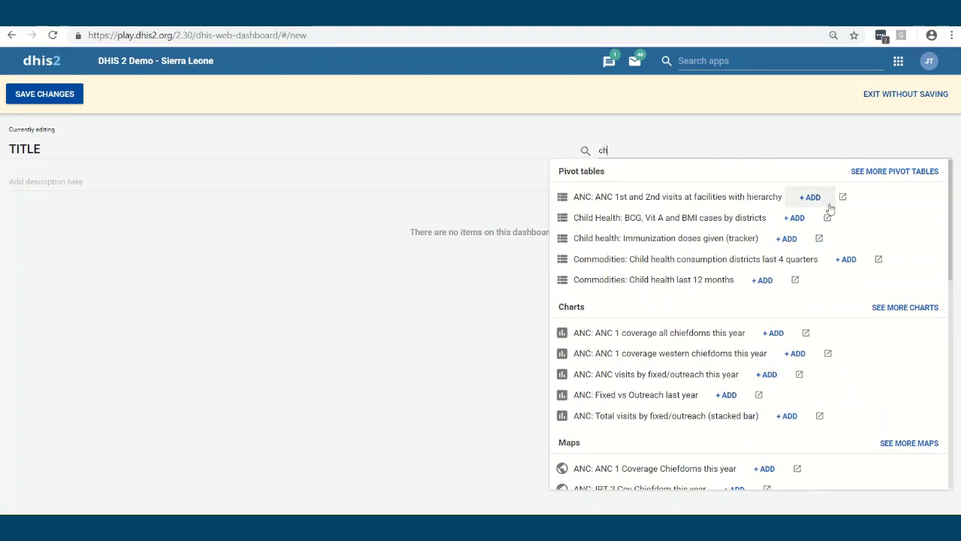
pyautogui.click(811, 204)
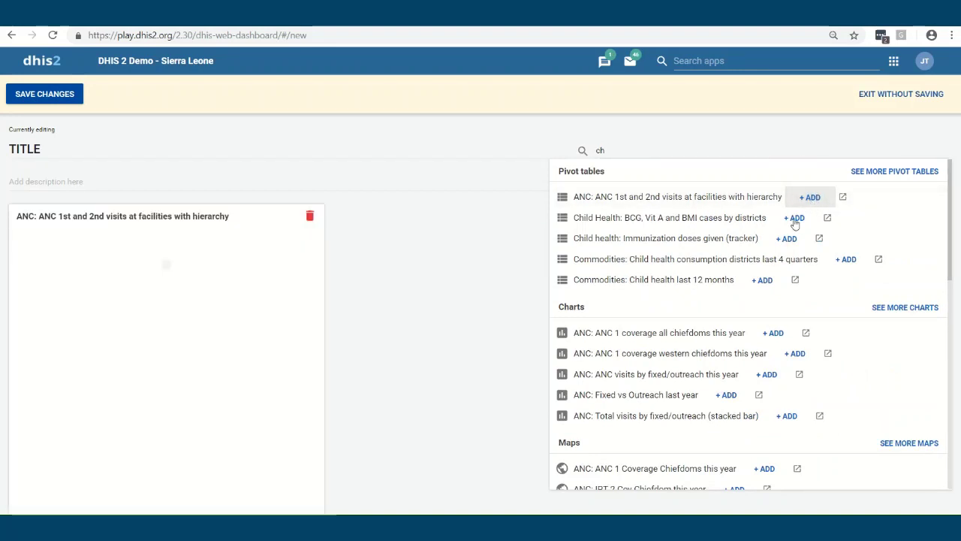
pyautogui.click(796, 219)
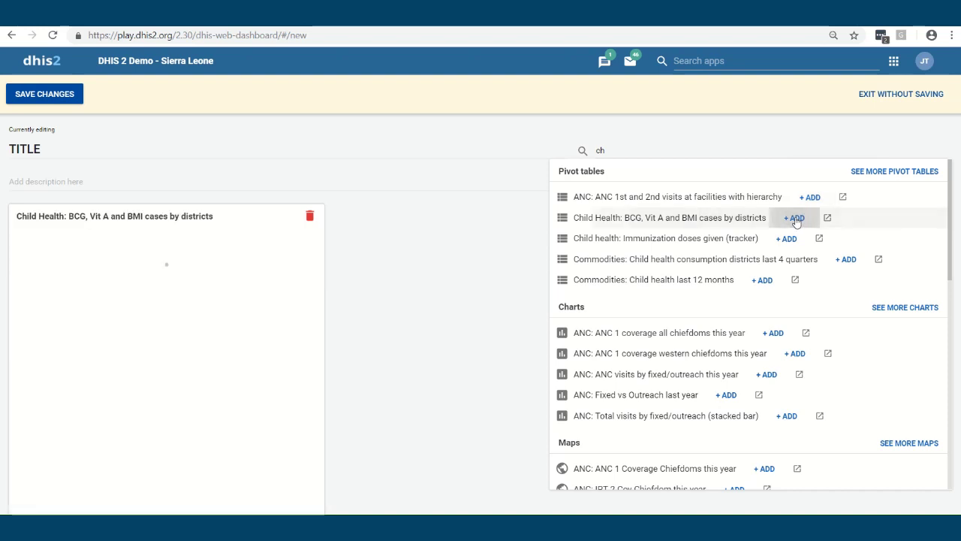
pyautogui.click(278, 226)
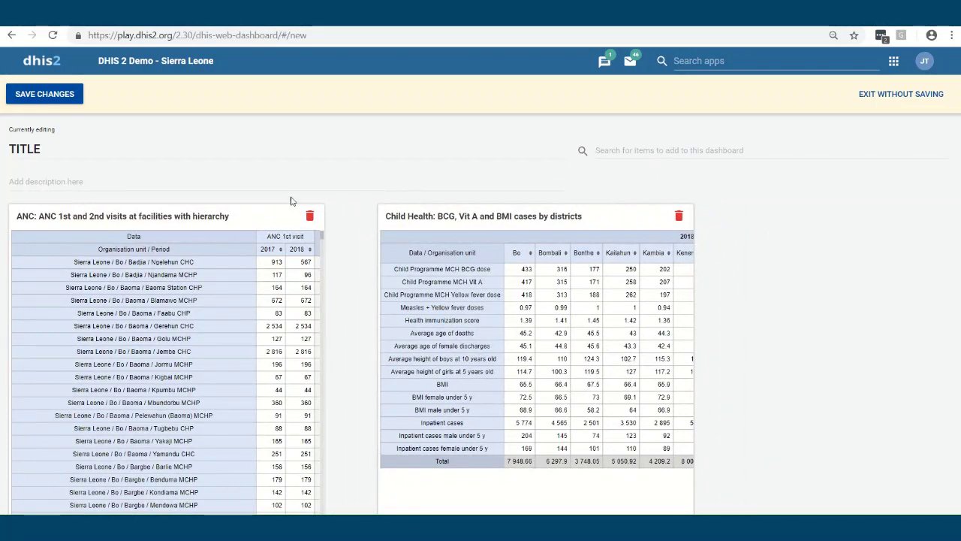
pyautogui.click(38, 98)
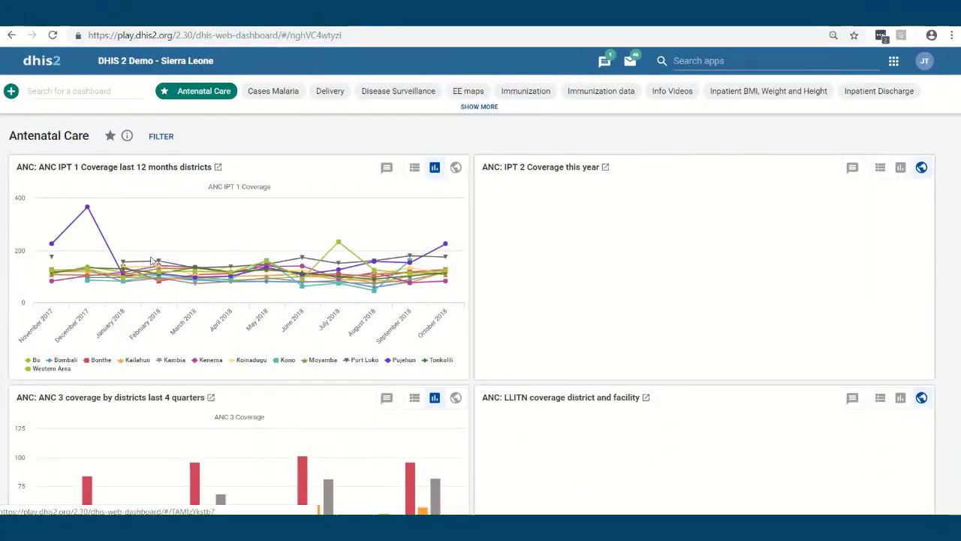
# Post the interpretation 'I think this is the case...' on the ANC IPT 1 Coverage chart
pyautogui.click(387, 168)
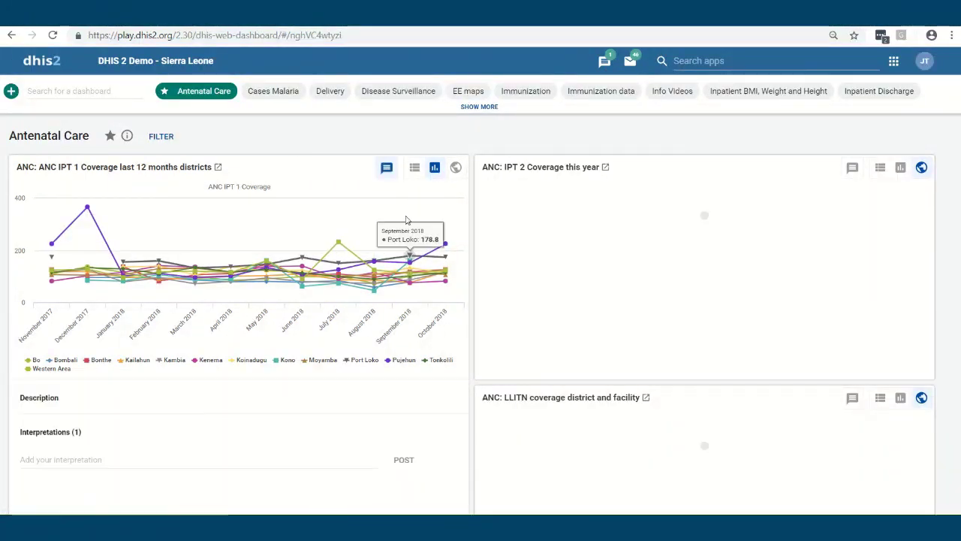
pyautogui.scroll(-2, 97, 420)
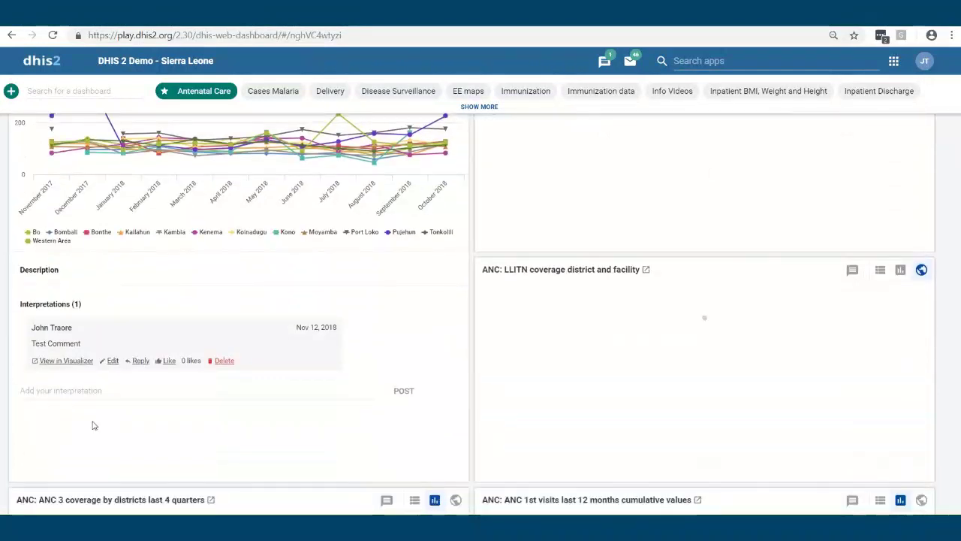
pyautogui.click(73, 389)
pyautogui.write('I think')
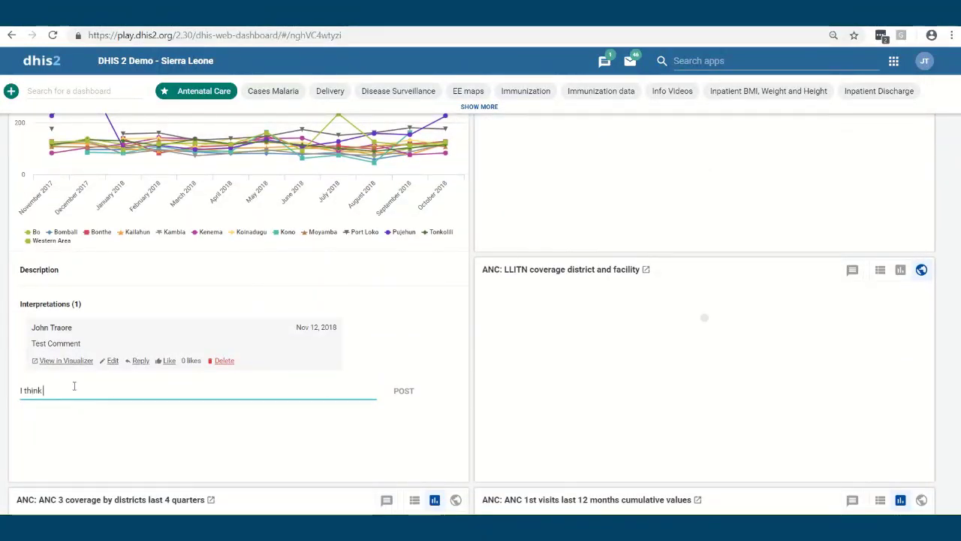
pyautogui.write(' this is the case...')
pyautogui.click(403, 391)
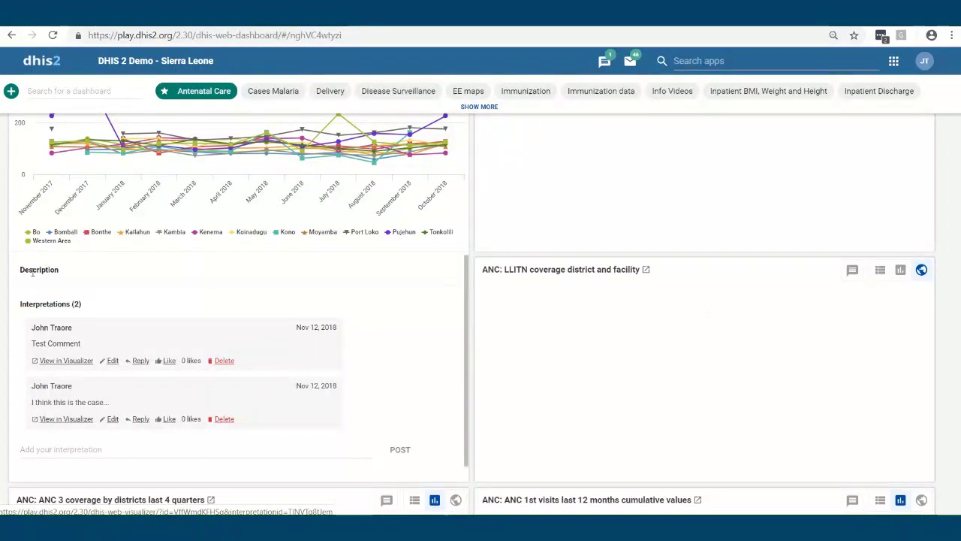
pyautogui.scroll(2, 201, 304)
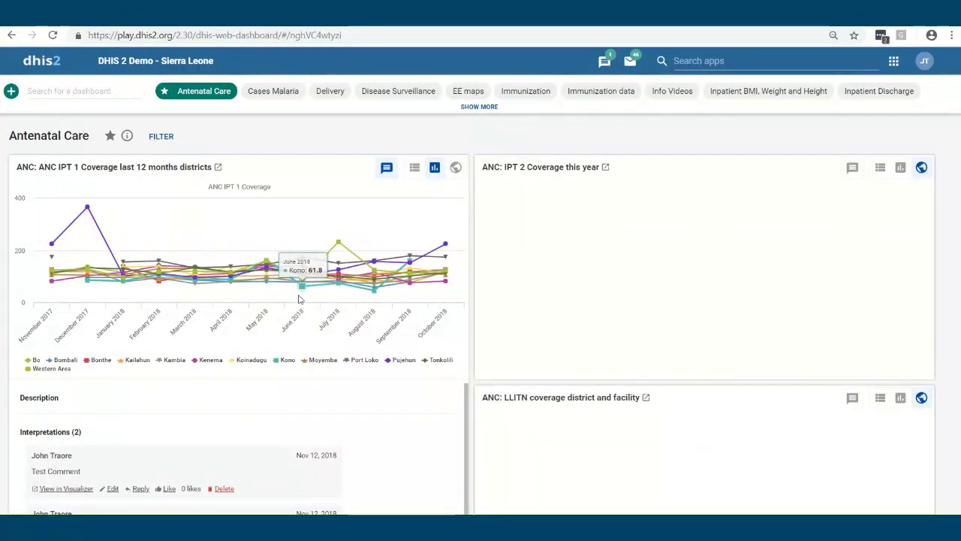
# Open the Interpretations overview and browse the recent chart interpretations, top interpretations and authors lists
pyautogui.click(605, 62)
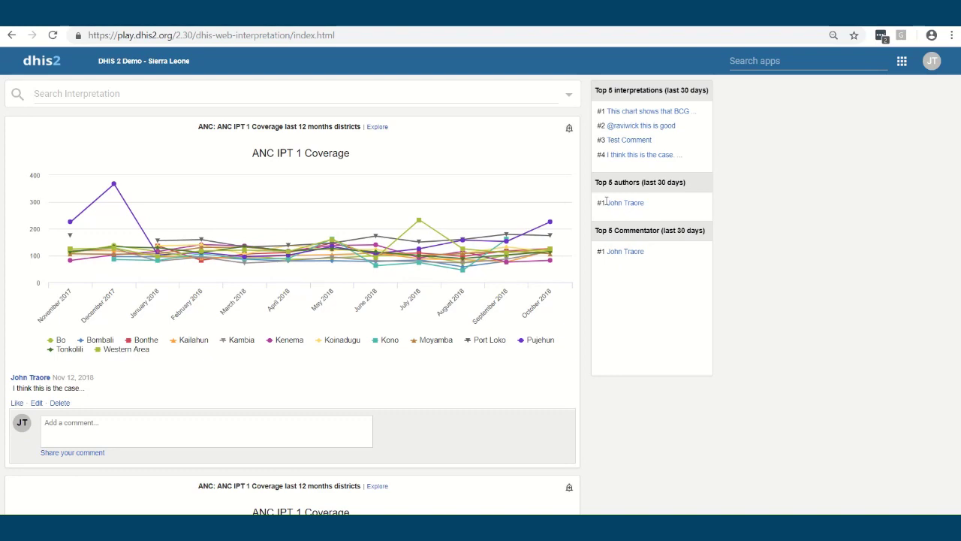
pyautogui.scroll(-6, 138, 424)
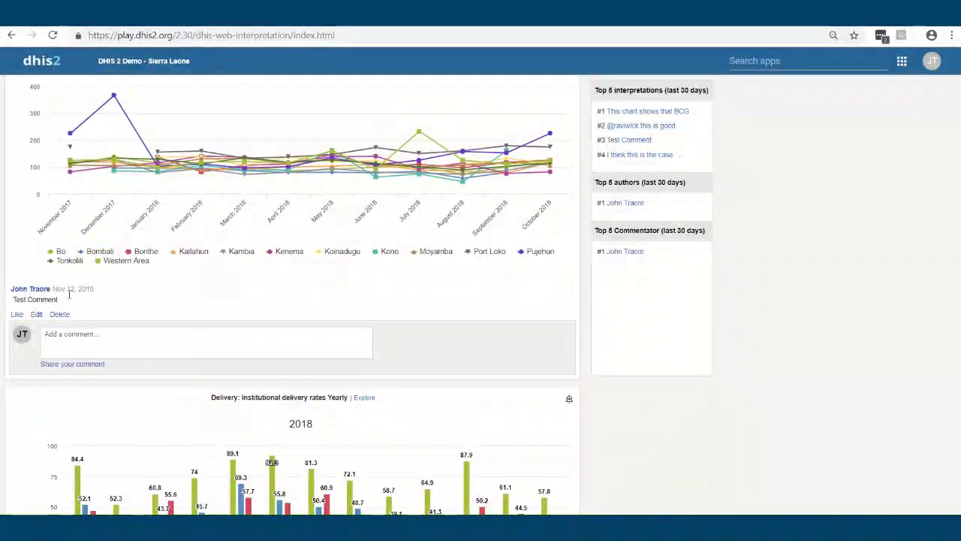
pyautogui.scroll(-5, 143, 359)
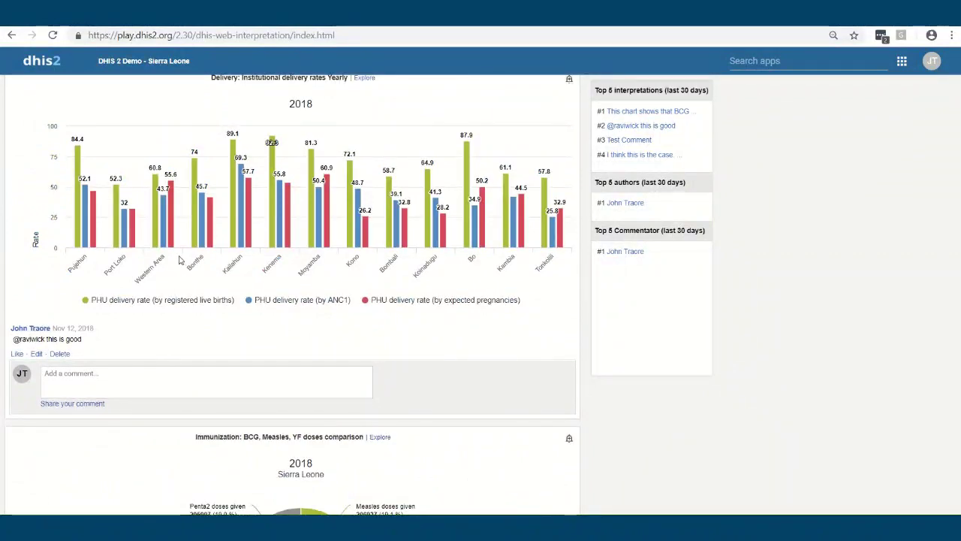
pyautogui.scroll(1, 181, 261)
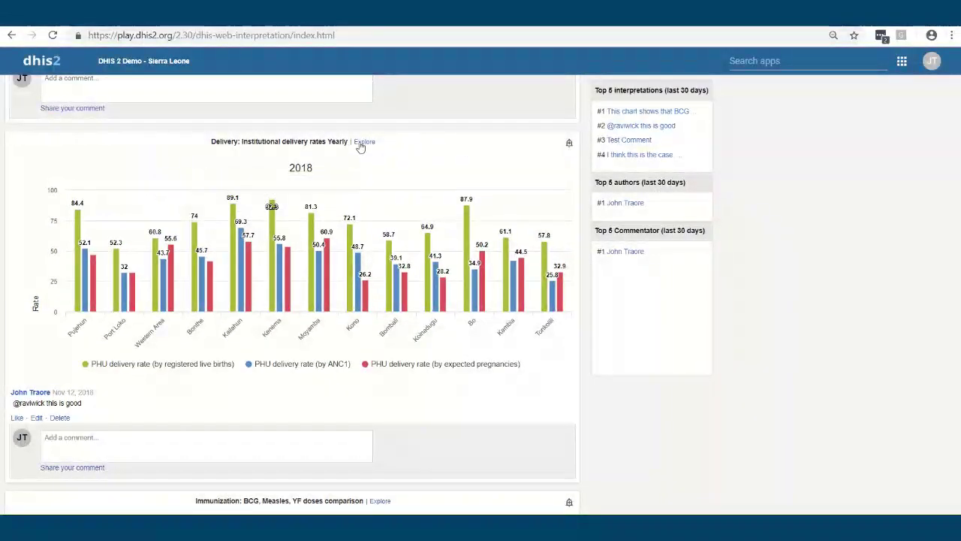
pyautogui.scroll(5, 359, 147)
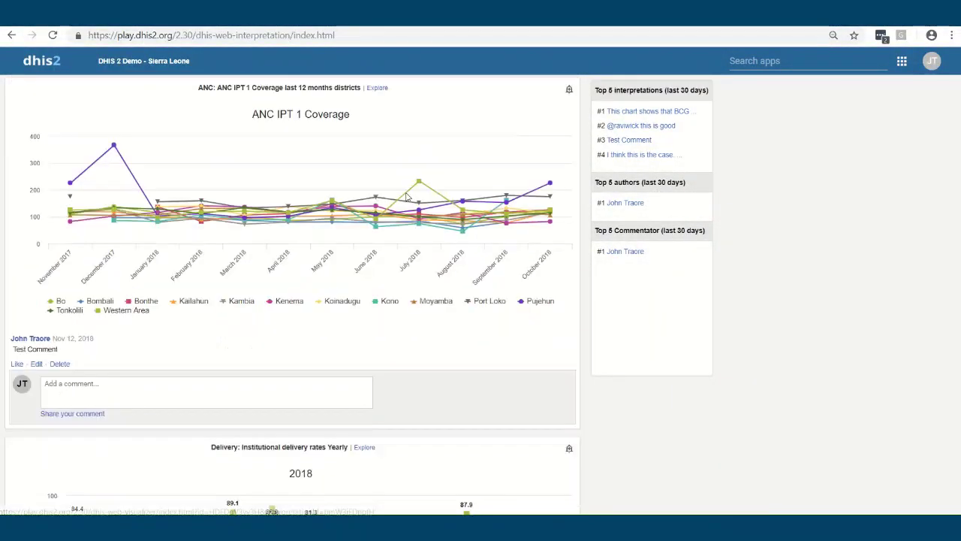